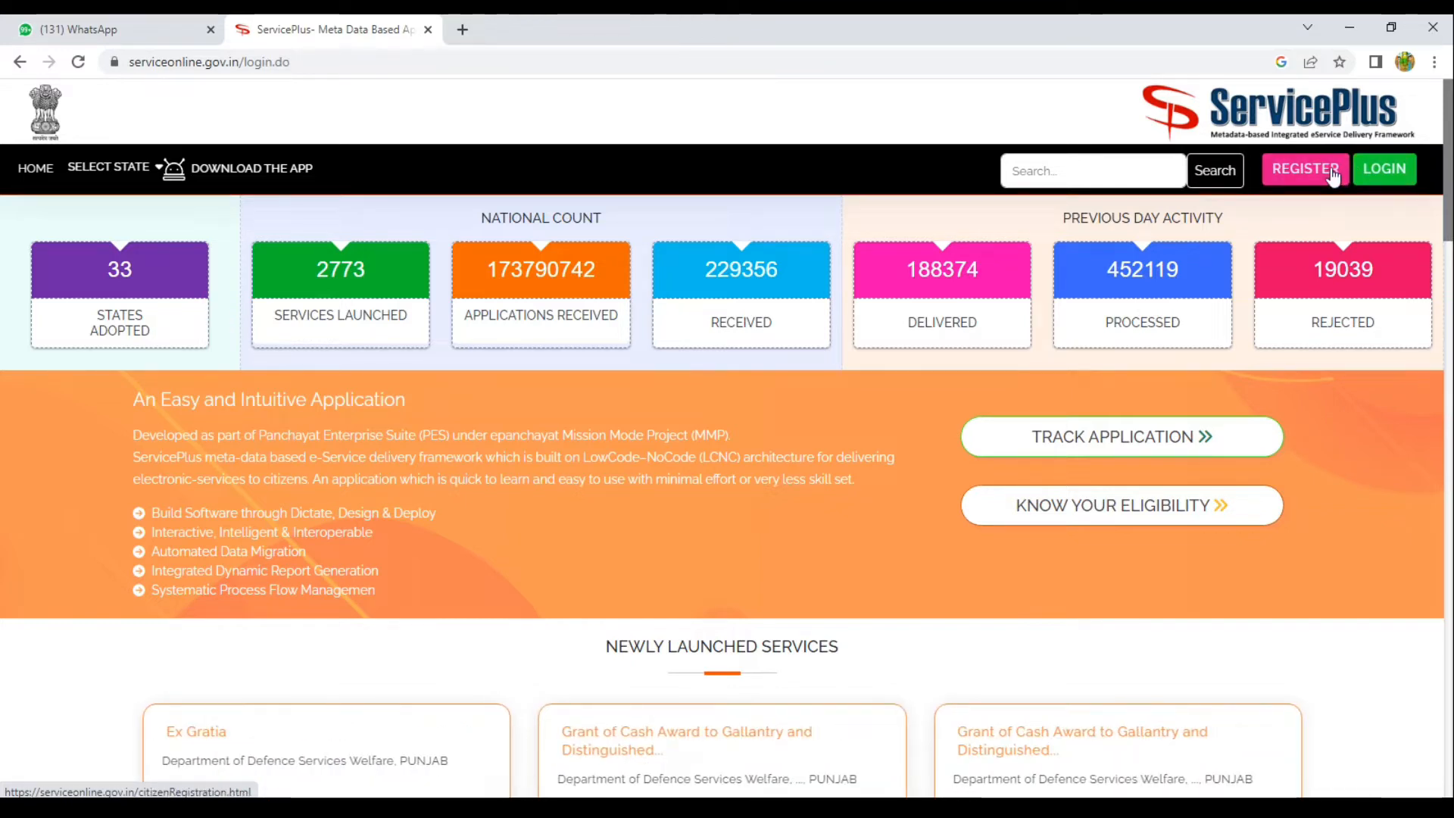
Use the green LOGIN button at the top right of the ServicePlus home page to reach citizen sign-in.
{"action": "left_click", "coordinate": [1380, 172]}
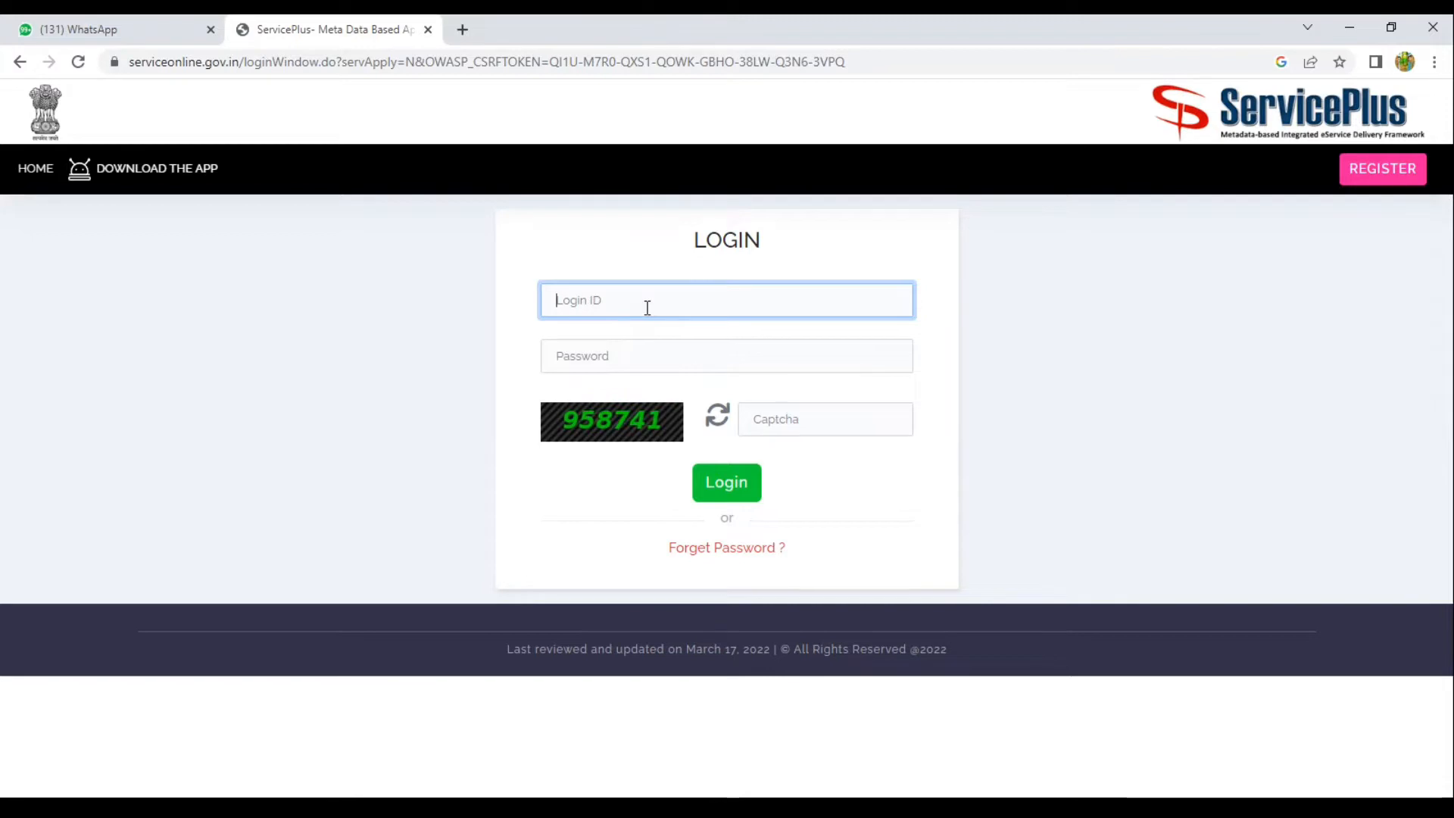
Enter the citizen Login ID, password and captcha, then log in.
{"action": "type", "text": "N"}
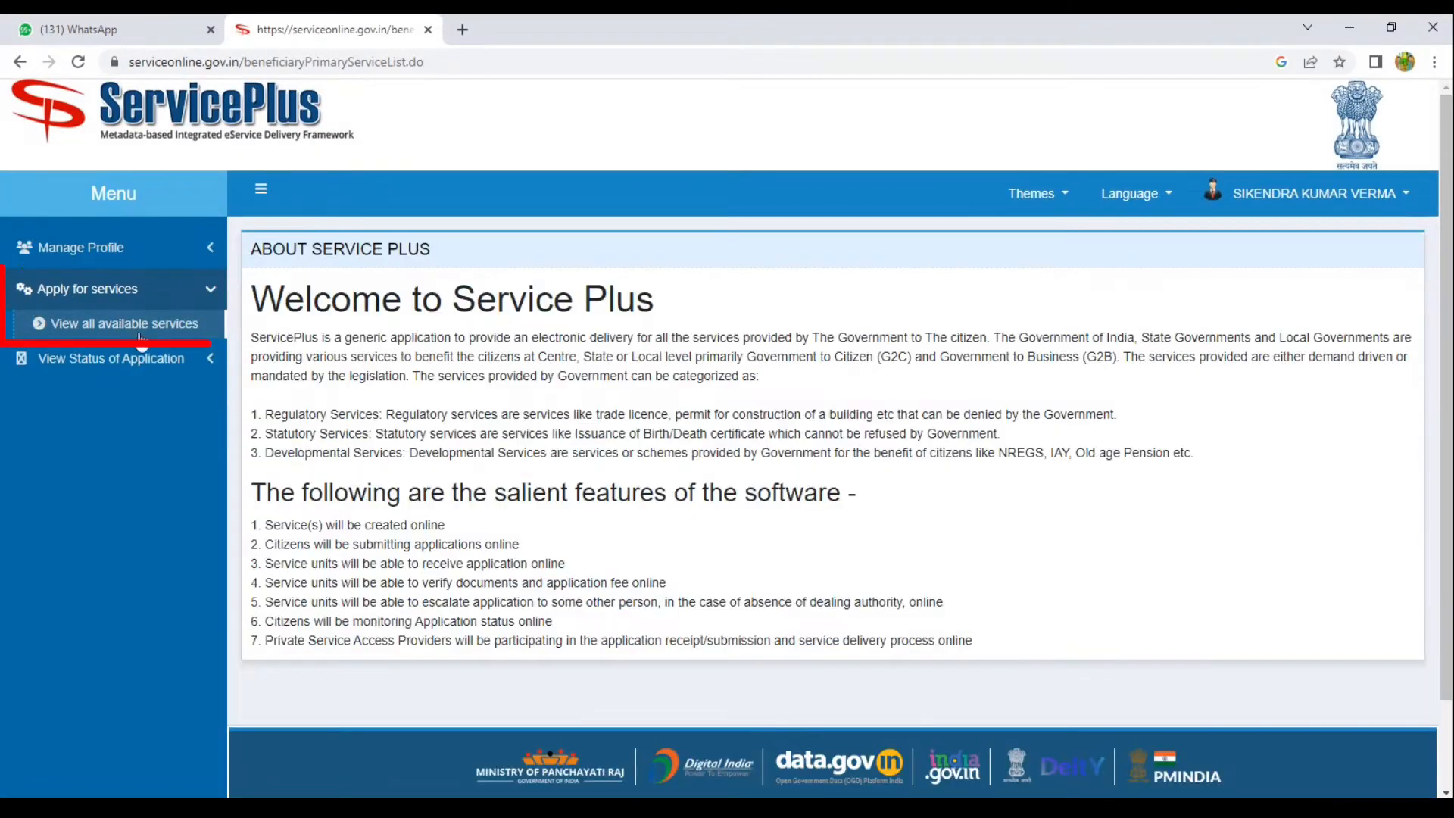
Load the full list of available services, reloading and confirming resubmission so it appears.
{"action": "left_click", "coordinate": [148, 334]}
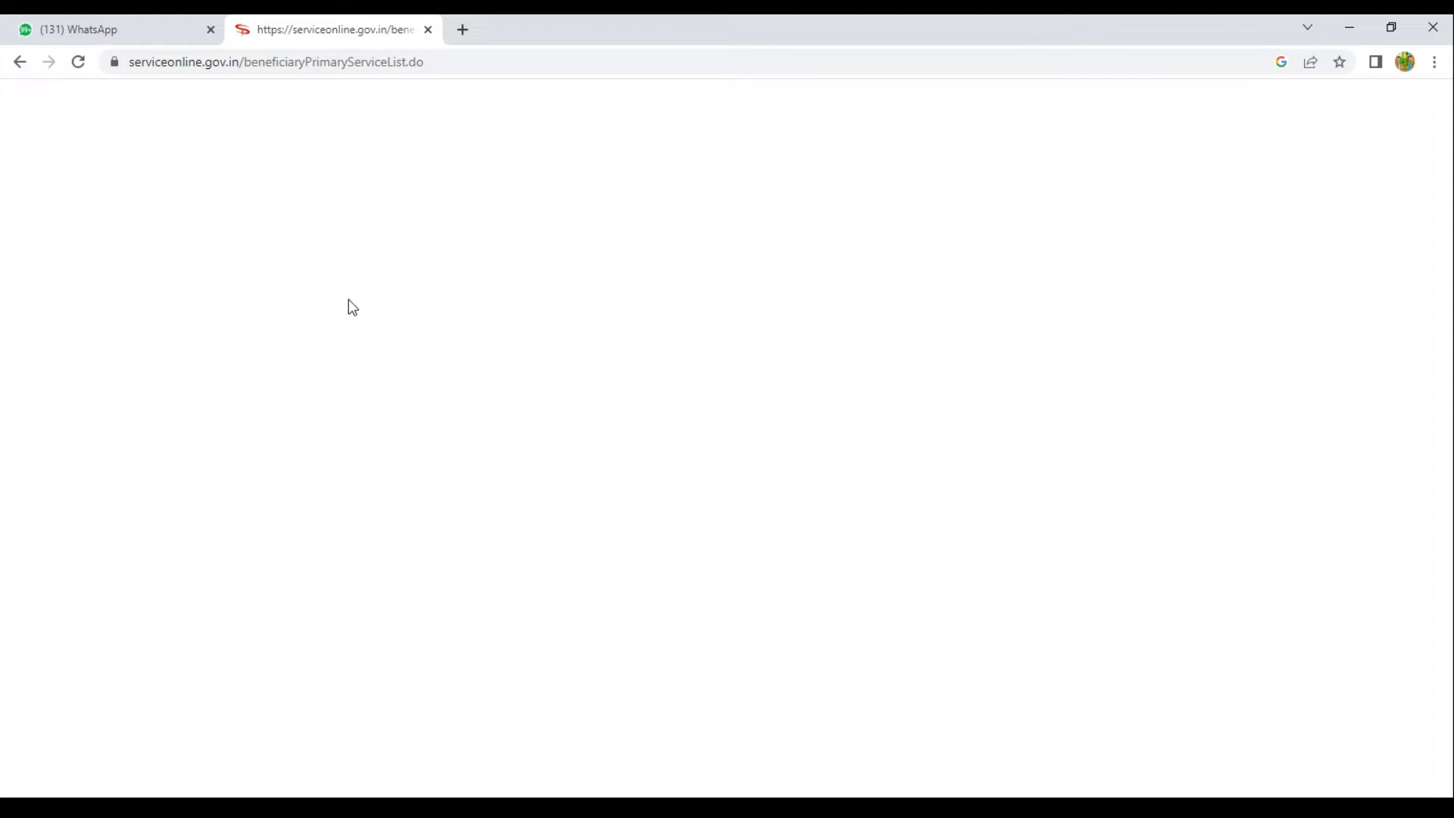
{"action": "left_click", "coordinate": [78, 62]}
{"action": "left_click", "coordinate": [780, 201]}
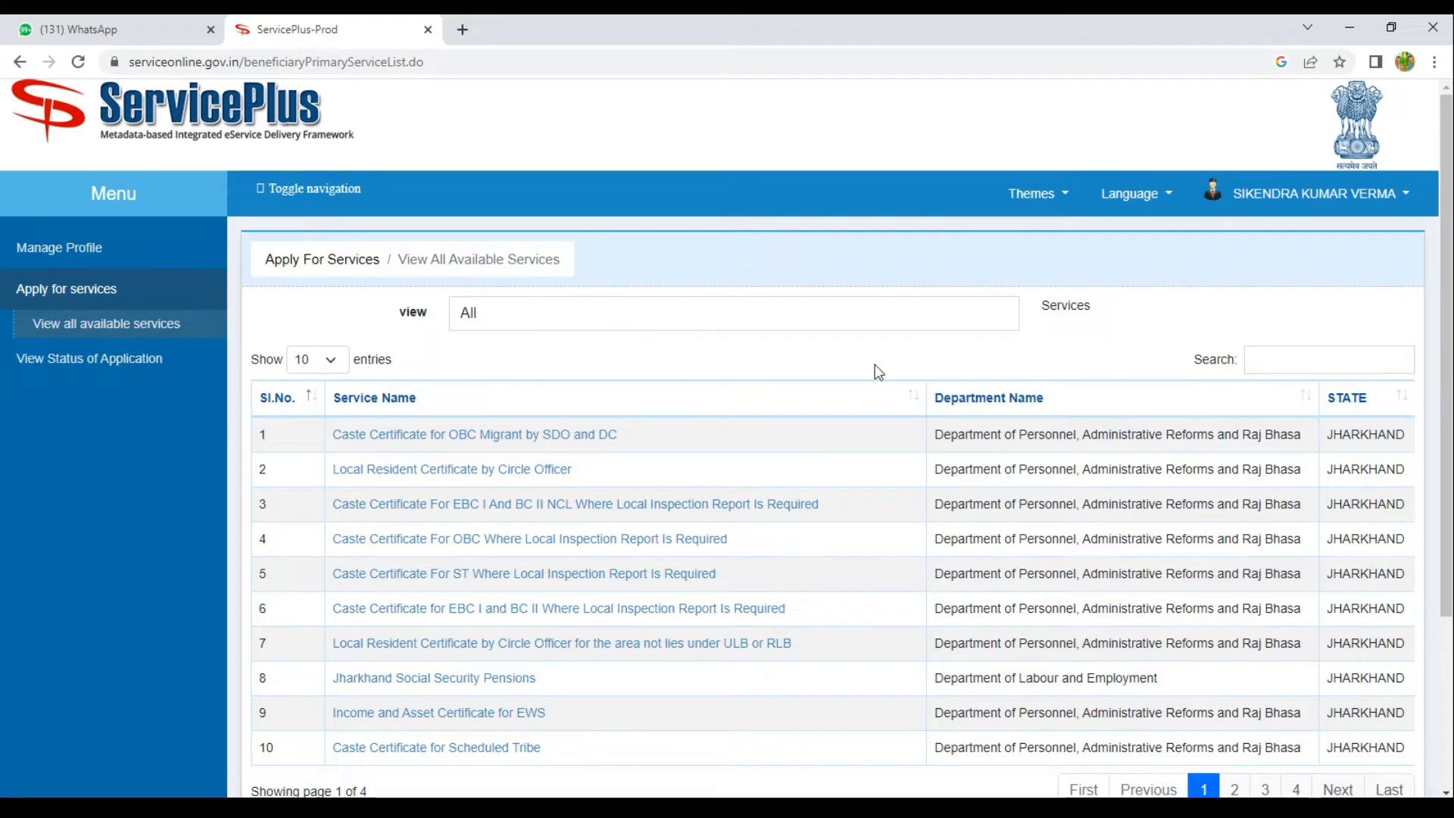
Show 100 services per page, search 'income' and open Issue of Income Certificate.
{"action": "left_click", "coordinate": [317, 360]}
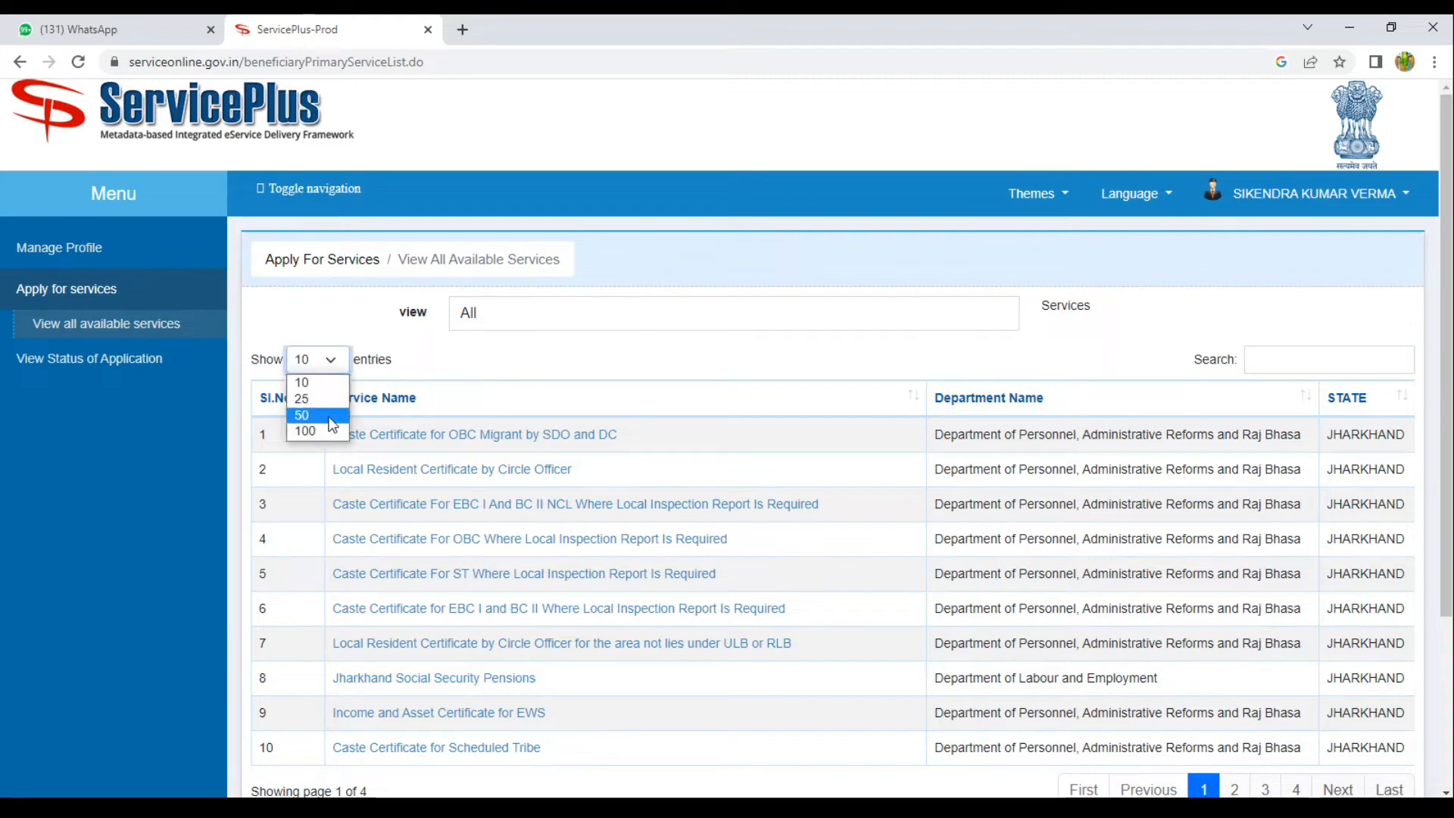
{"action": "left_click", "coordinate": [320, 426]}
{"action": "scroll", "coordinate": [320, 426], "scroll_direction": "down", "scroll_amount": 1}
{"action": "scroll", "coordinate": [320, 426], "scroll_direction": "down", "scroll_amount": 13}
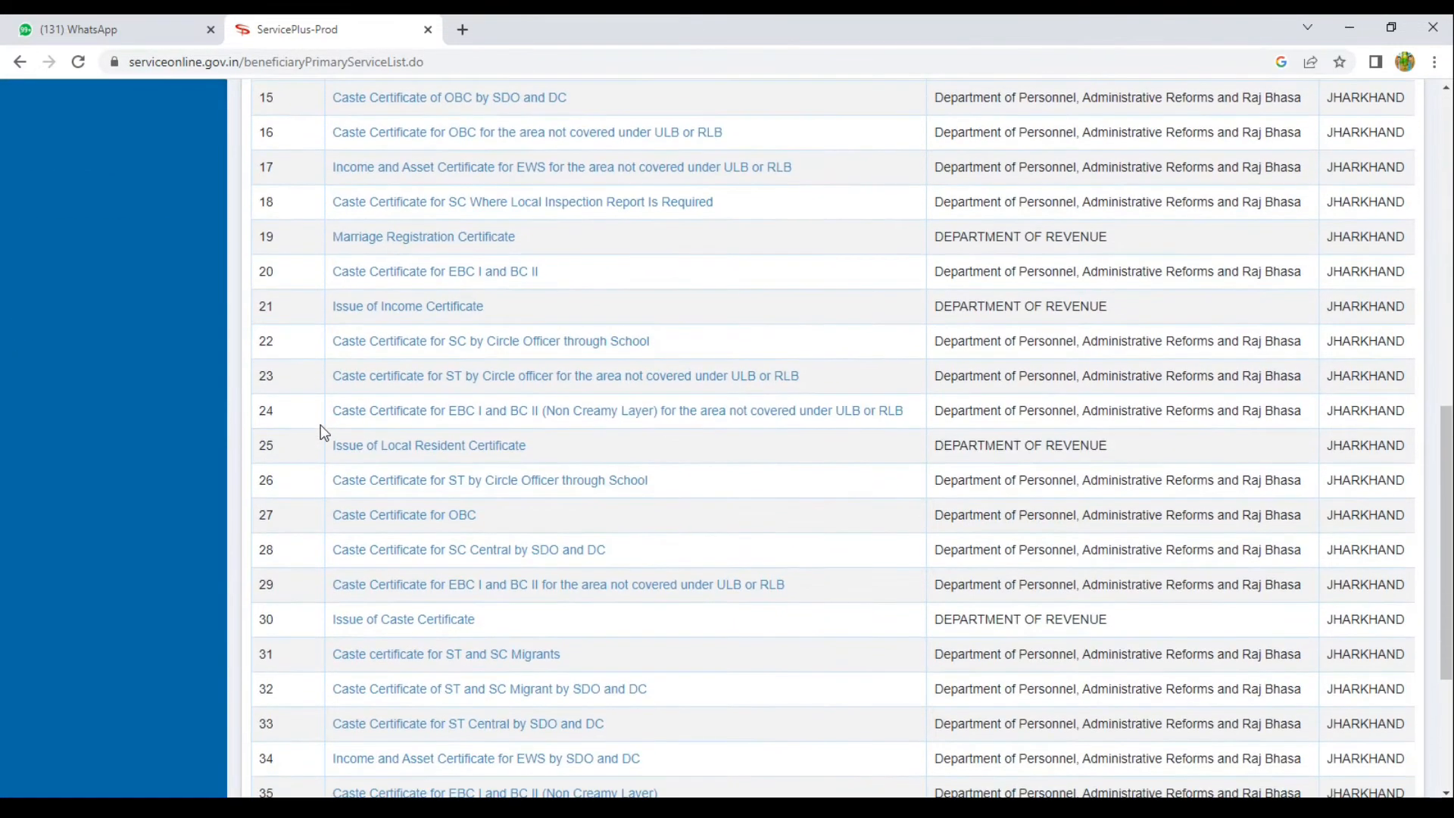
{"action": "scroll", "coordinate": [444, 452], "scroll_direction": "up", "scroll_amount": 10}
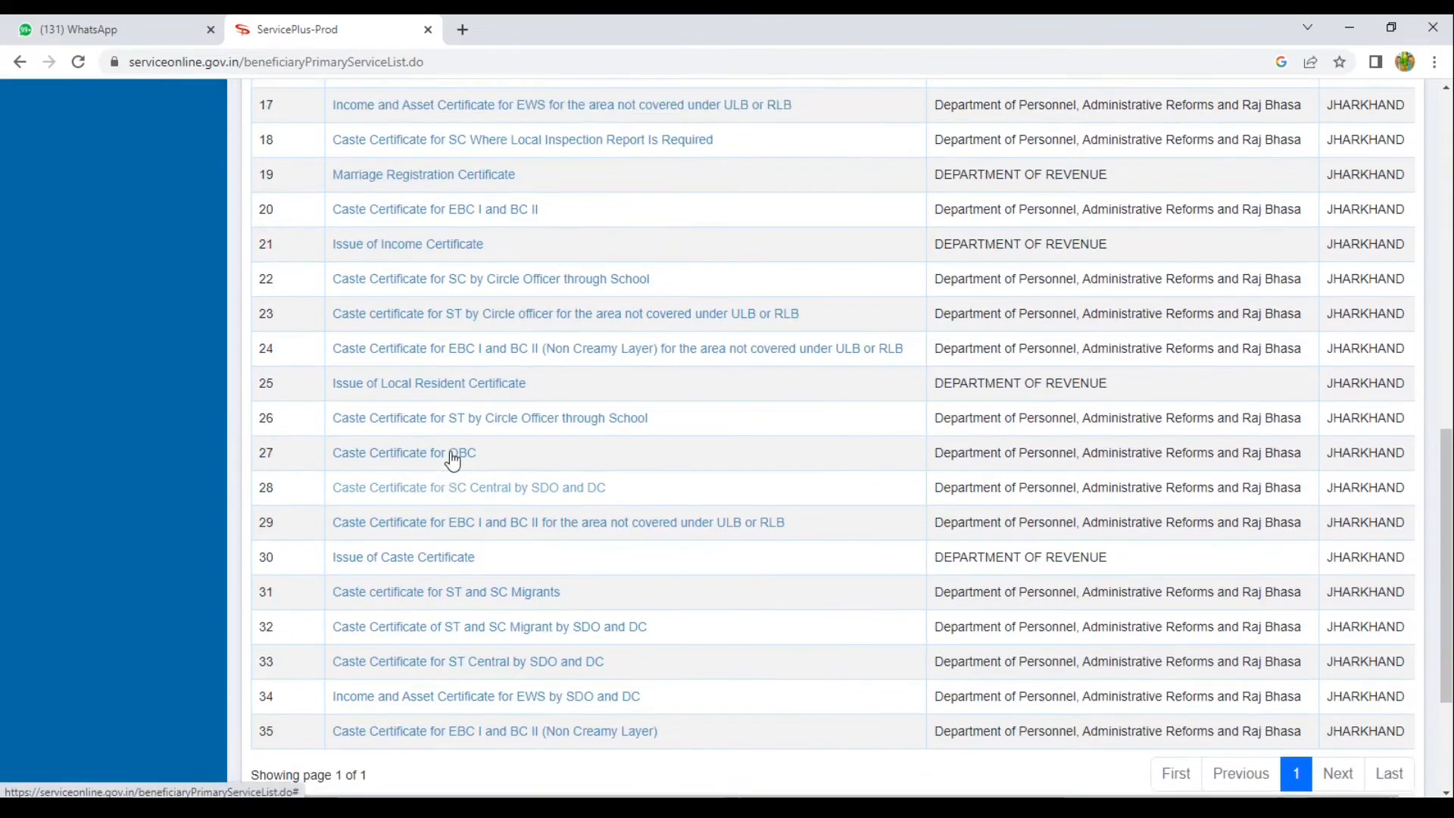
{"action": "scroll", "coordinate": [450, 450], "scroll_direction": "up", "scroll_amount": 5}
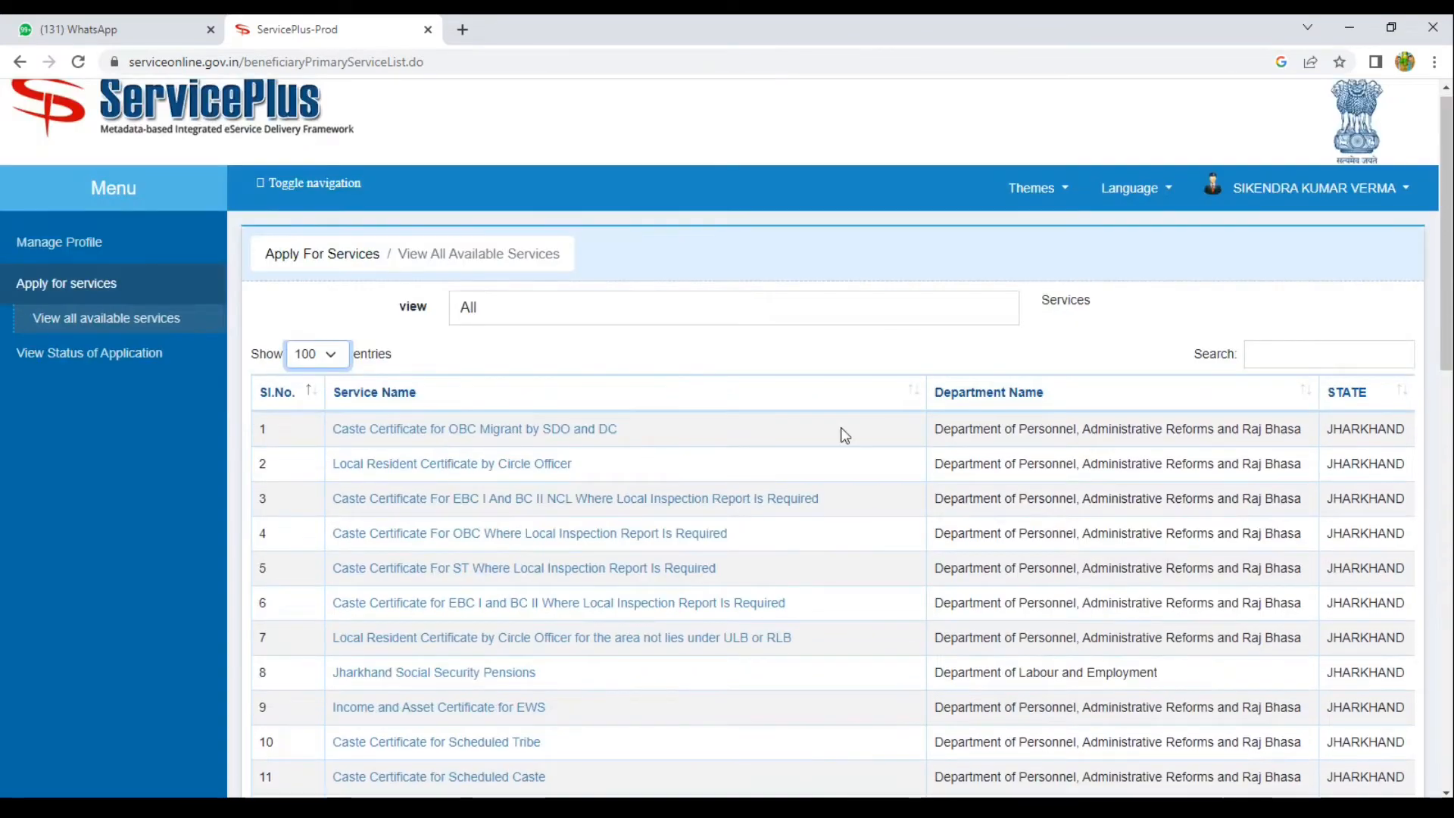
{"action": "left_click", "coordinate": [1287, 359]}
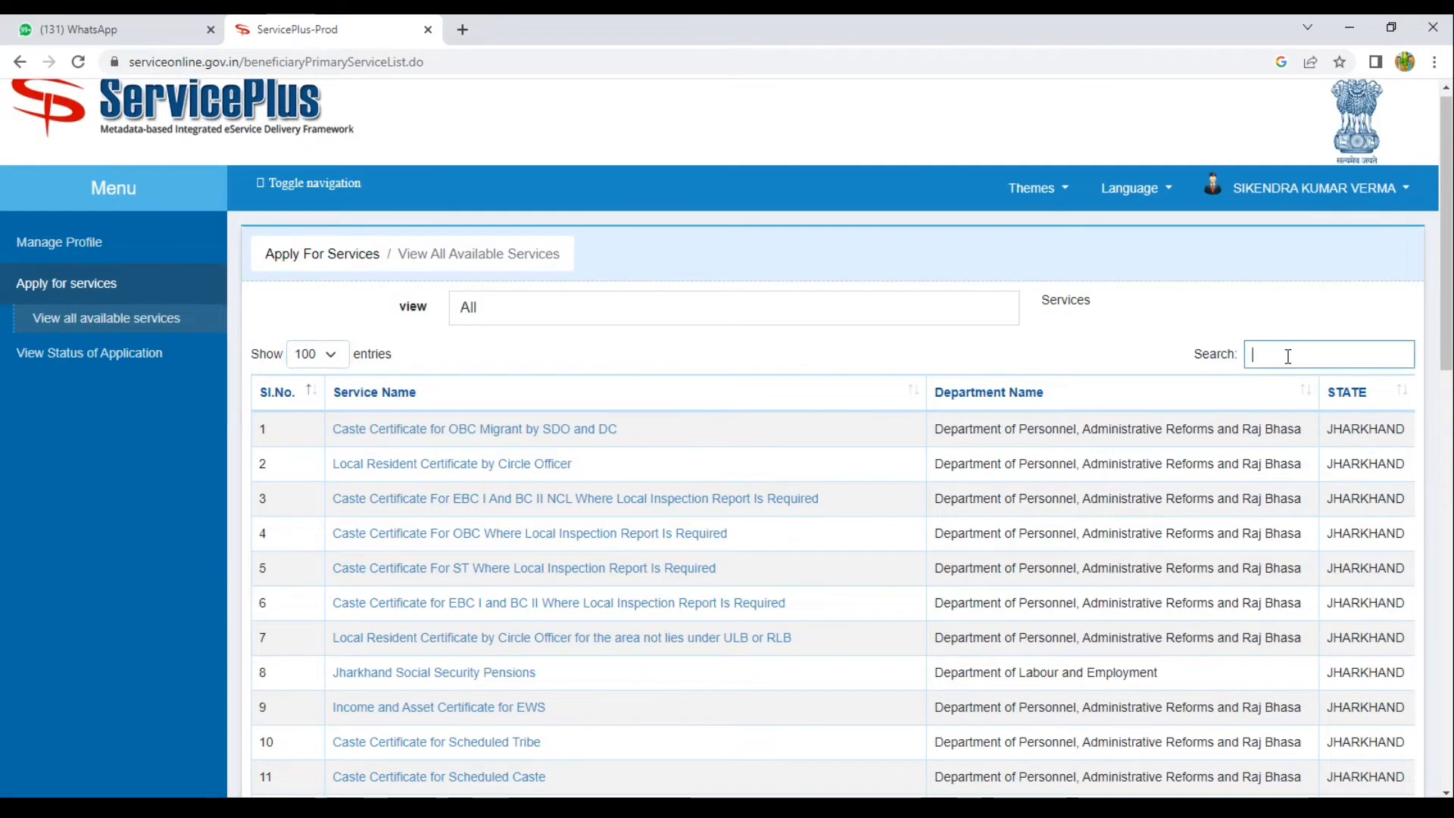
{"action": "type", "text": "incom"}
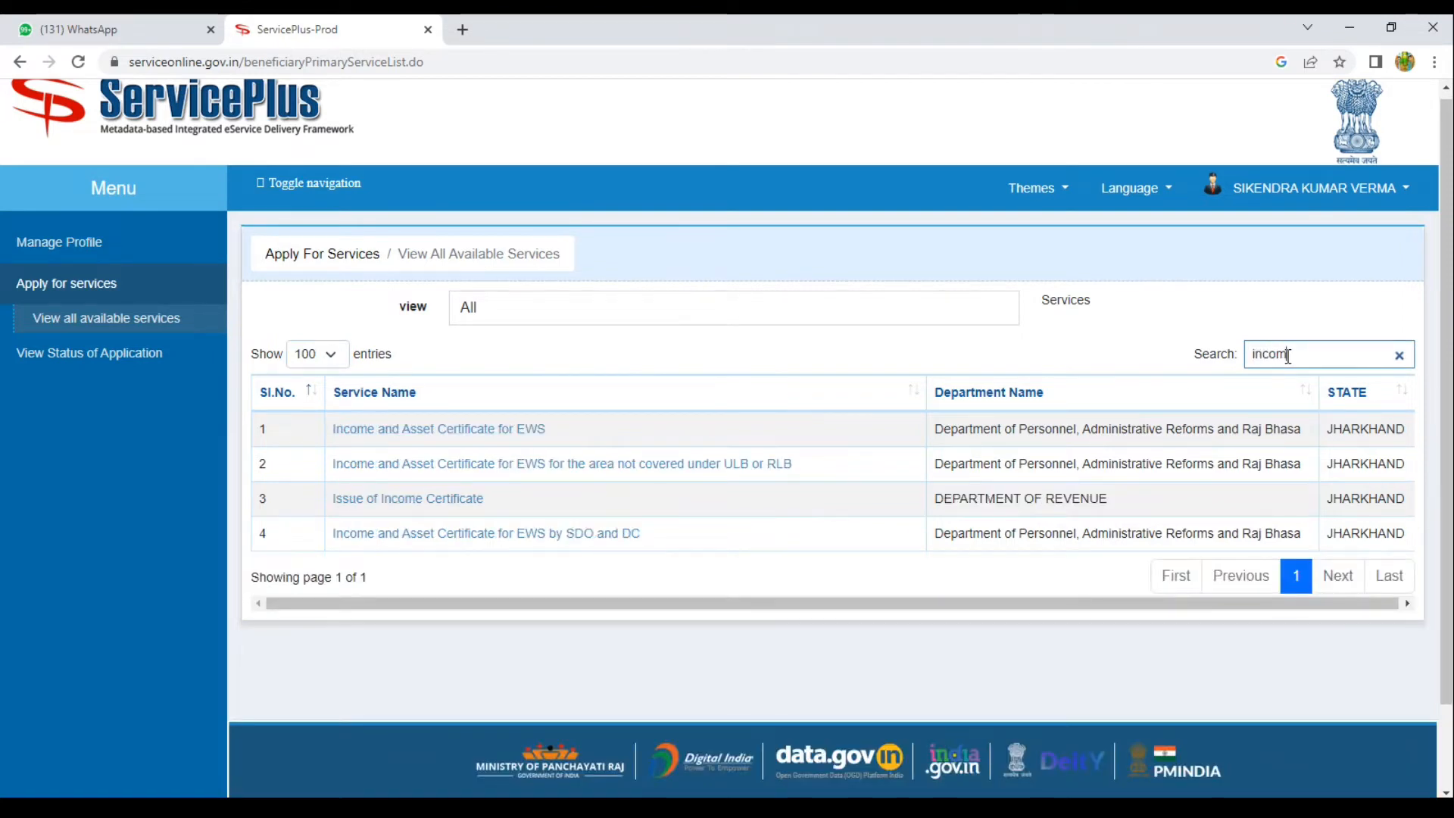
{"action": "type", "text": "e"}
{"action": "left_click", "coordinate": [405, 498]}
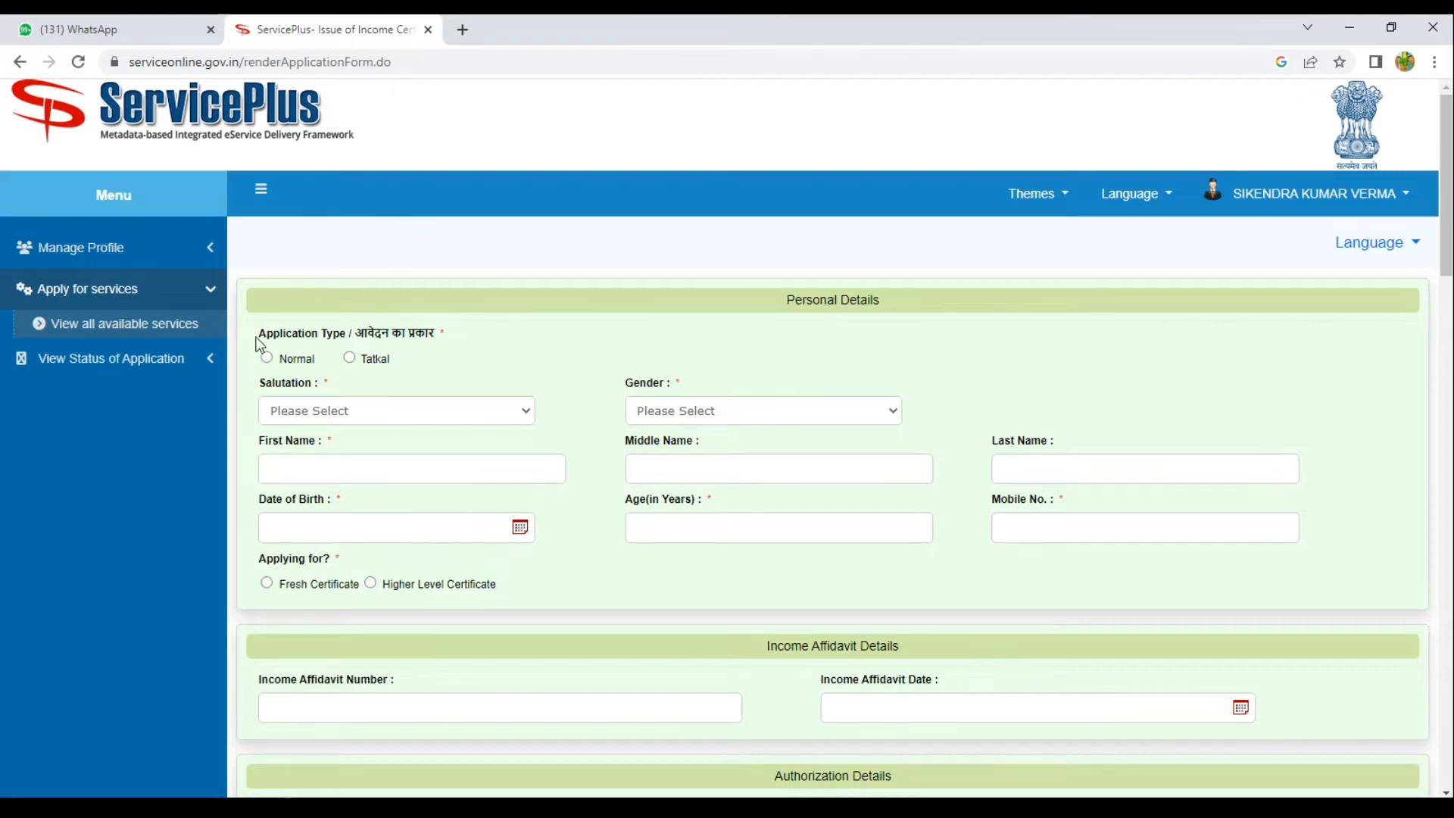
Choose a Normal application with salutation Shri, gender Male, and enter the applicant's first name.
{"action": "left_click", "coordinate": [268, 359]}
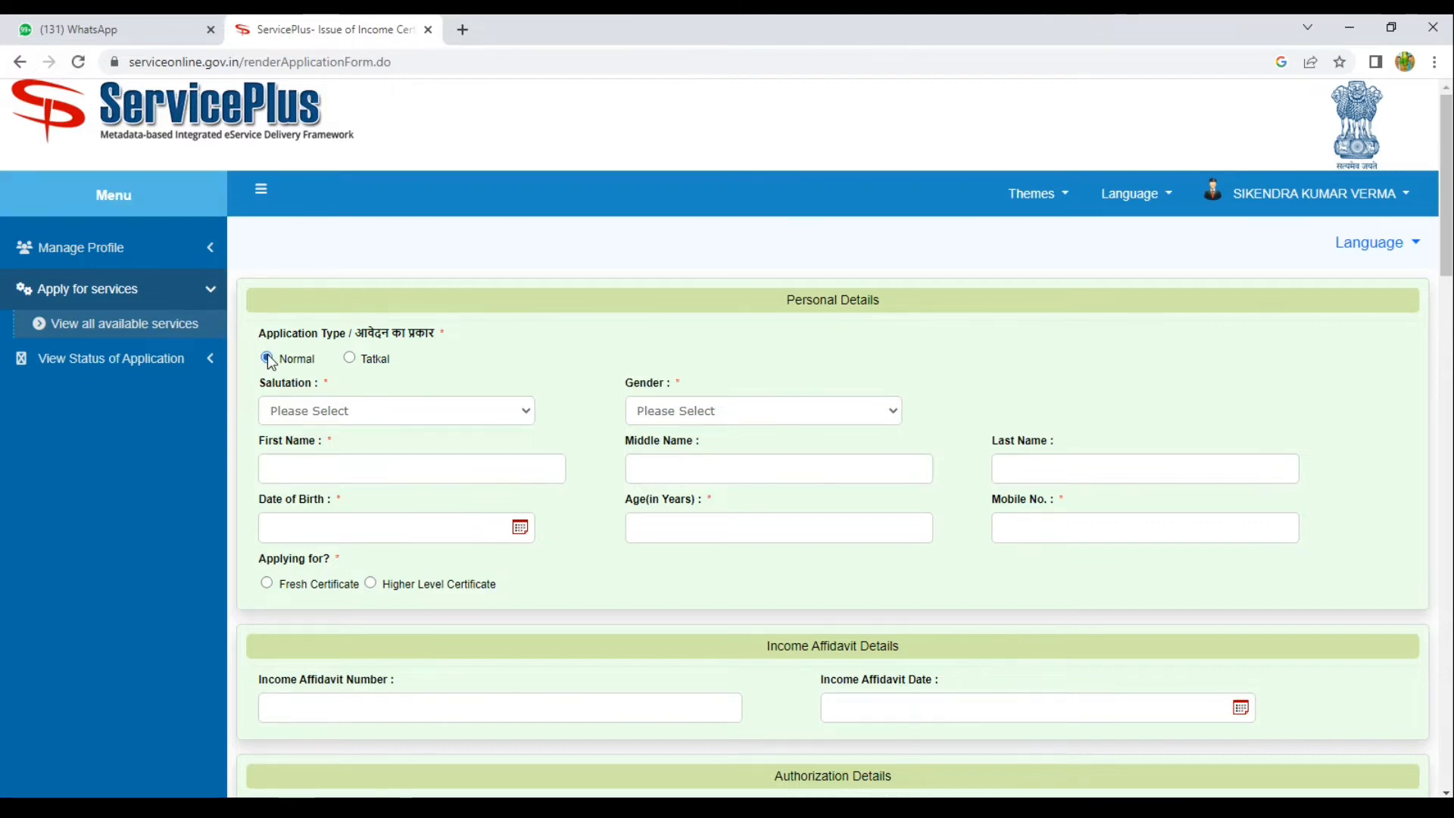
{"action": "left_click", "coordinate": [287, 414]}
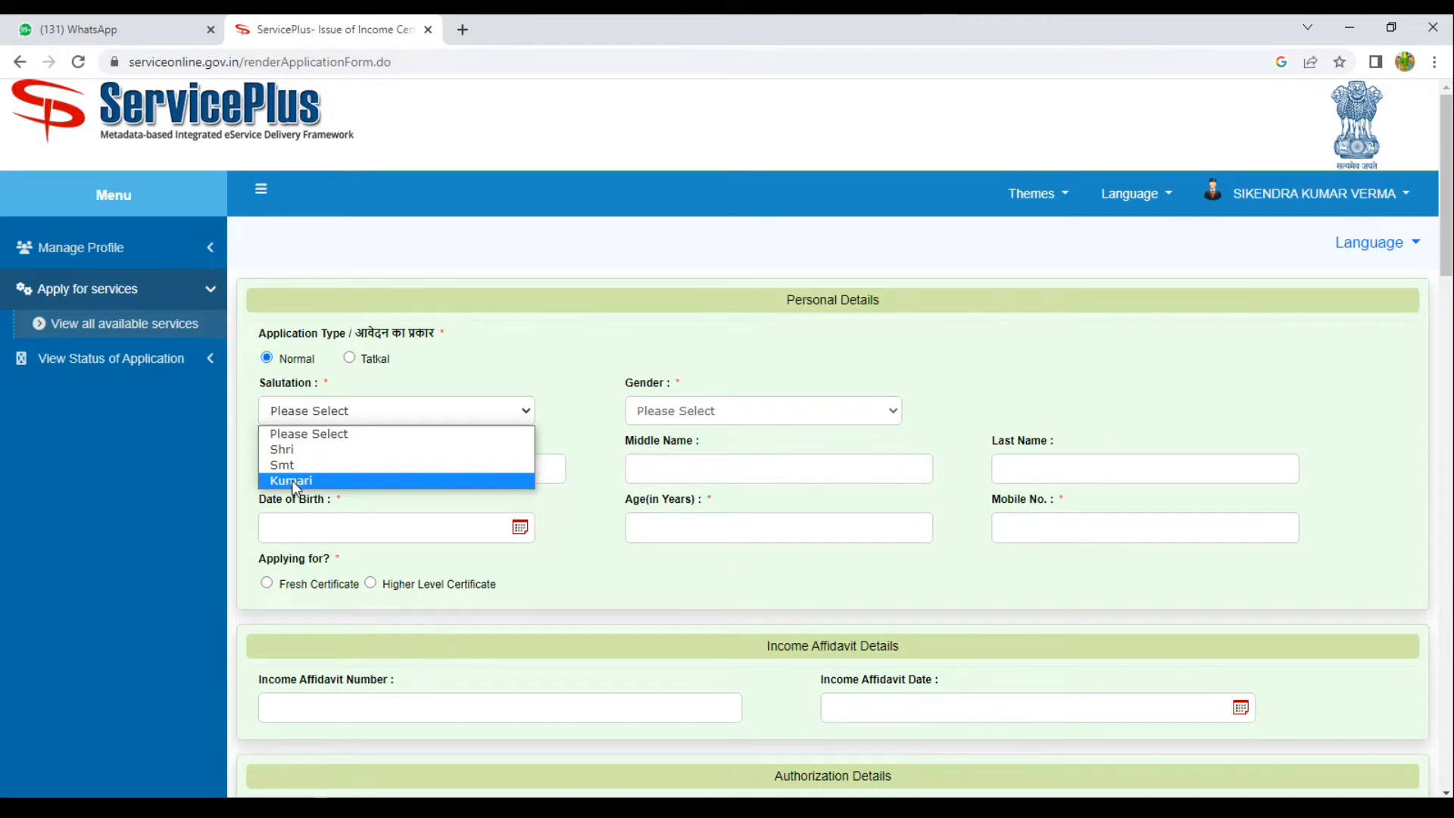
{"action": "left_click", "coordinate": [293, 450]}
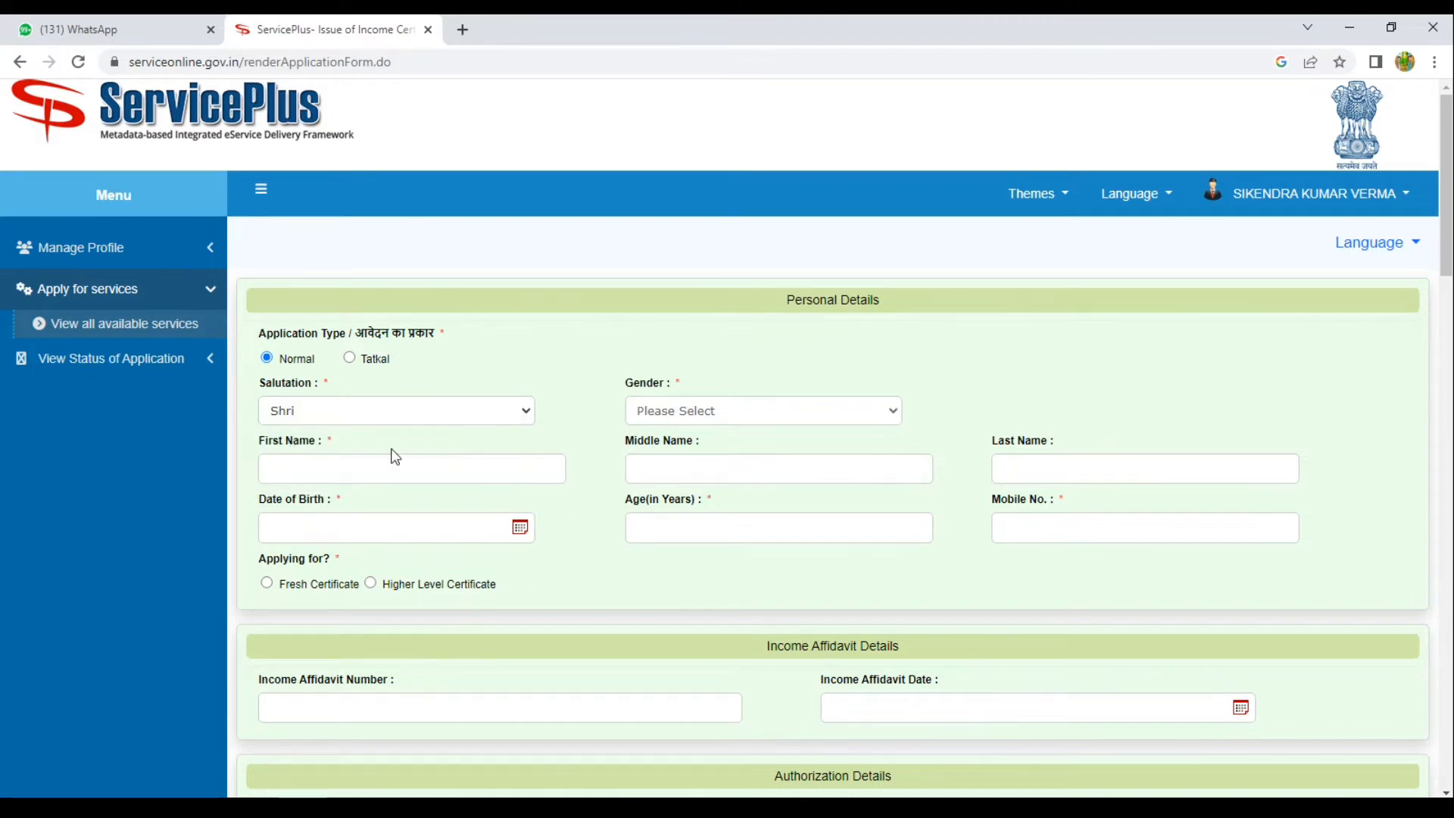
{"action": "left_click", "coordinate": [699, 415]}
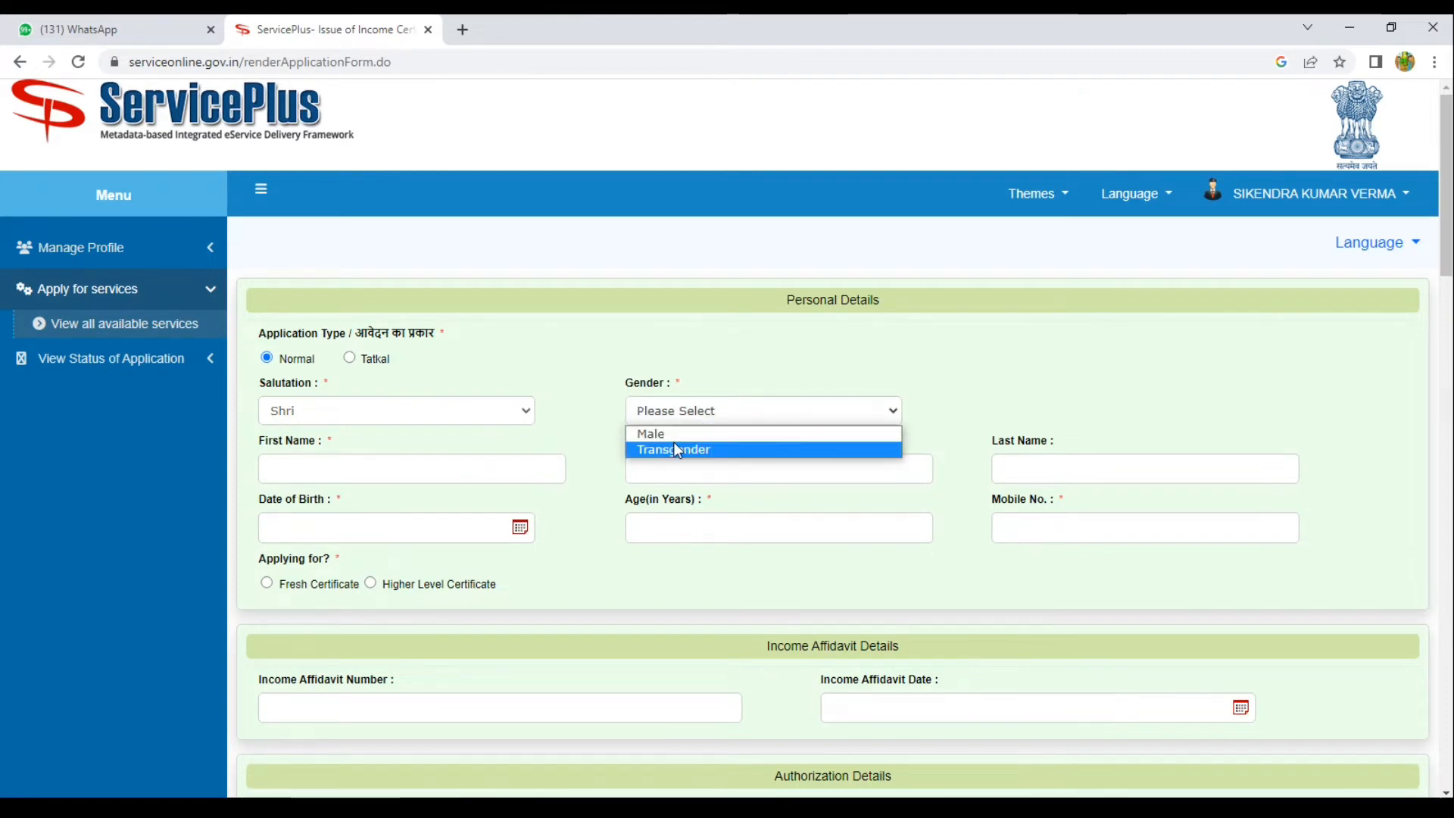
{"action": "left_click", "coordinate": [680, 434]}
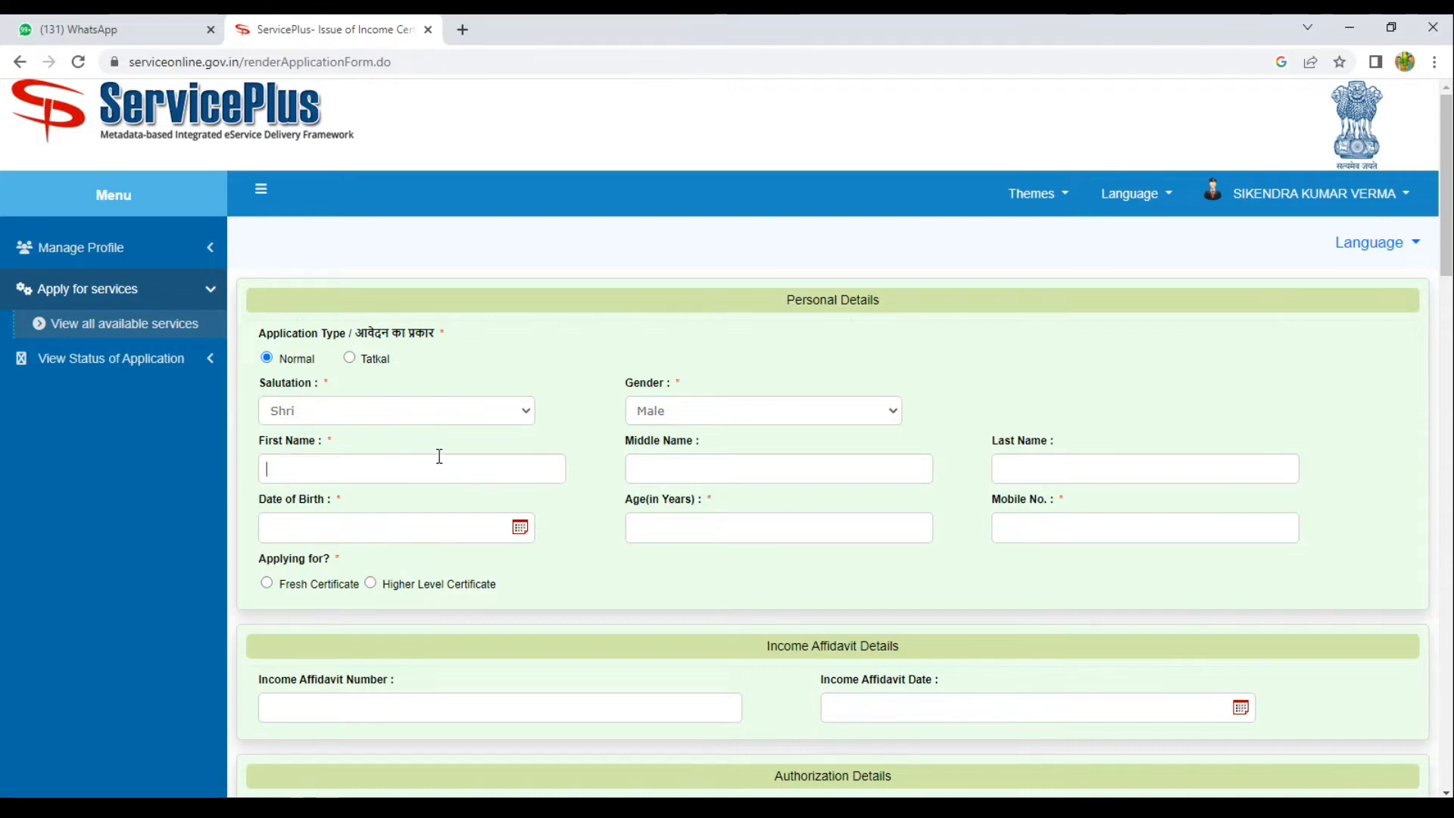
{"action": "type", "text": "YZ"}
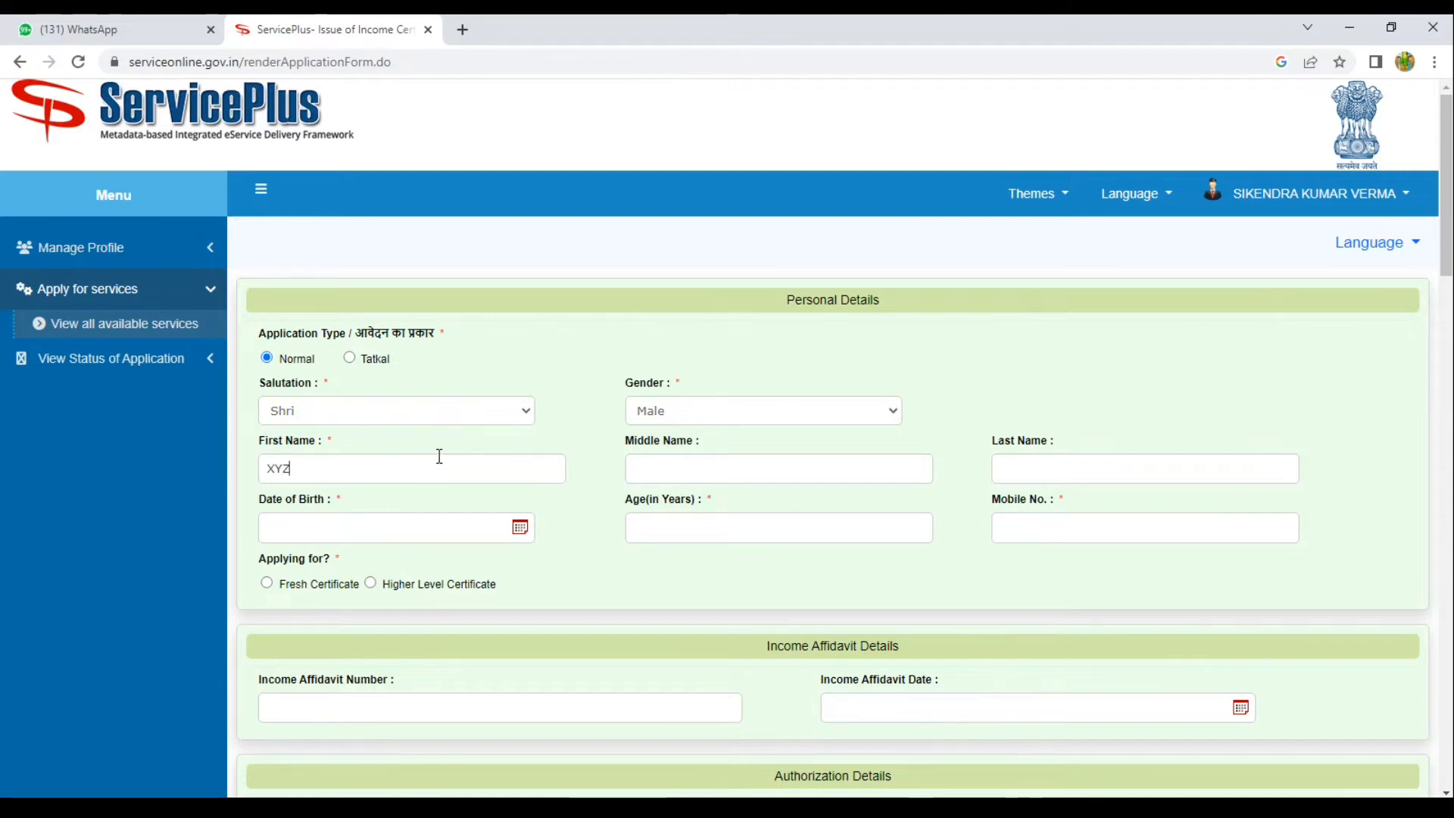
{"action": "key", "text": "Tab"}
{"action": "scroll", "coordinate": [477, 493], "scroll_direction": "down", "scroll_amount": 1}
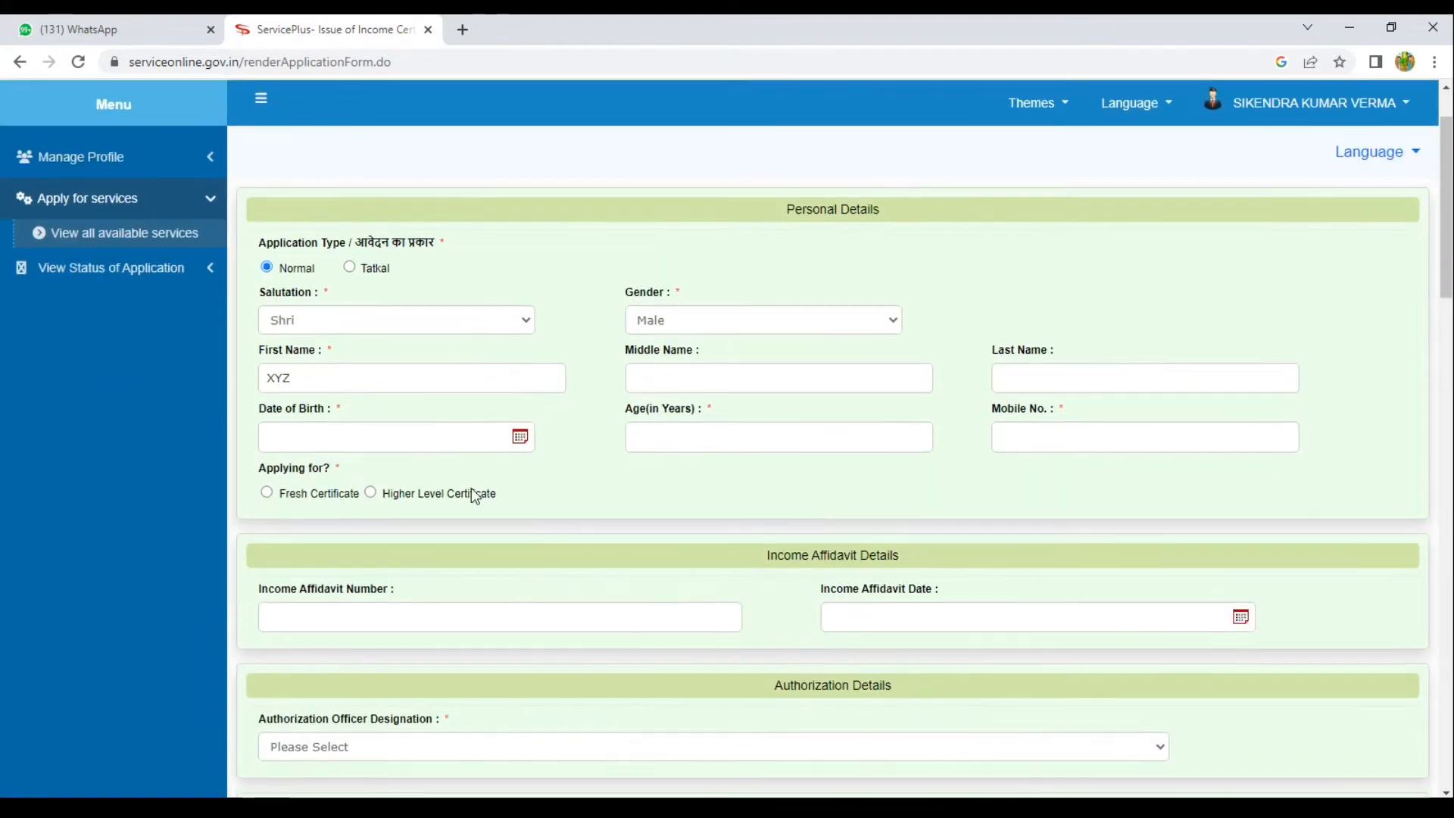
Enter date of birth 01/01/2000 and the mobile number, and apply for a Fresh Certificate.
{"action": "left_click", "coordinate": [352, 434]}
{"action": "type", "text": "01/01/1"}
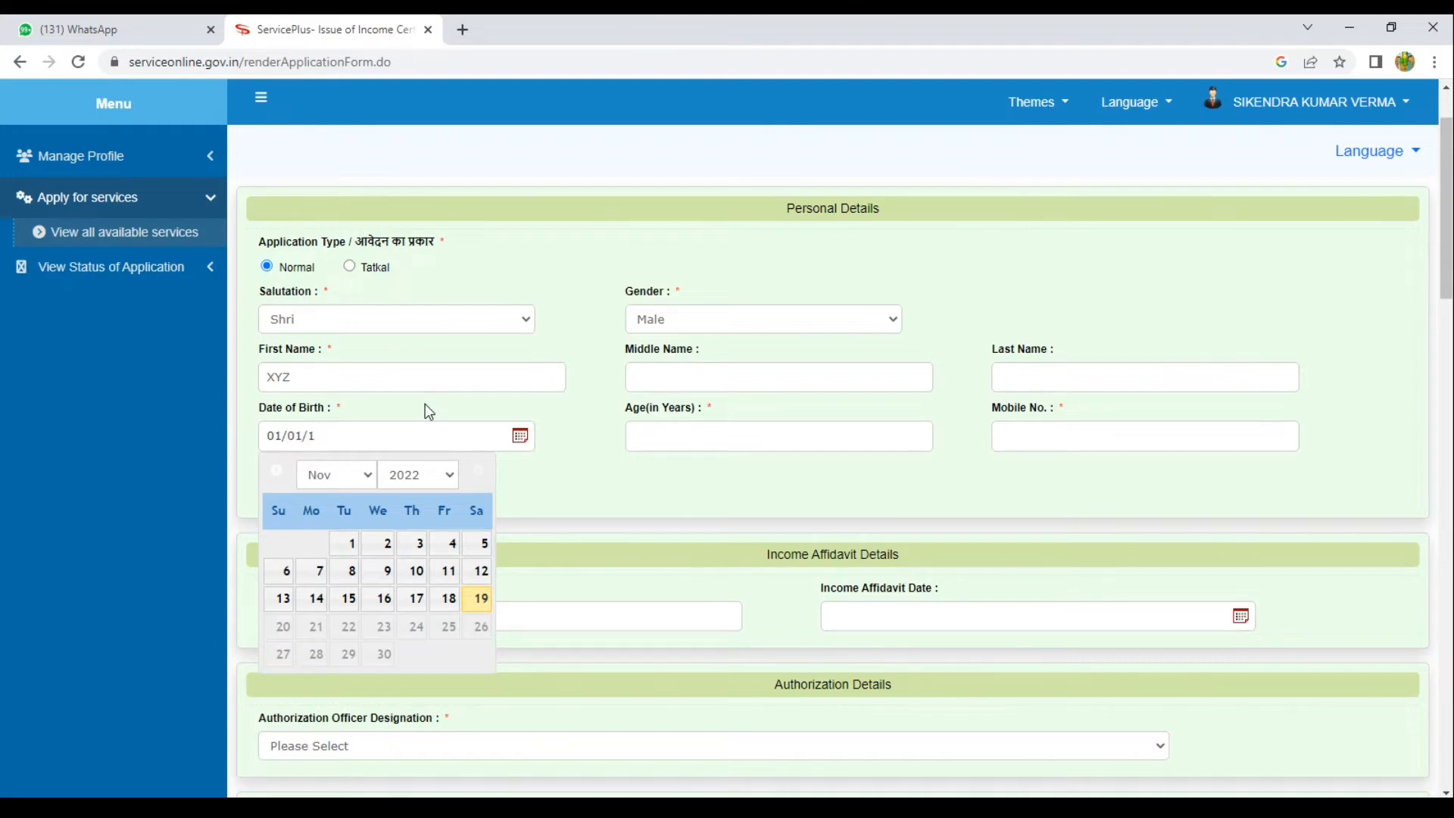
{"action": "key", "text": "BackSpace"}
{"action": "type", "text": "200"}
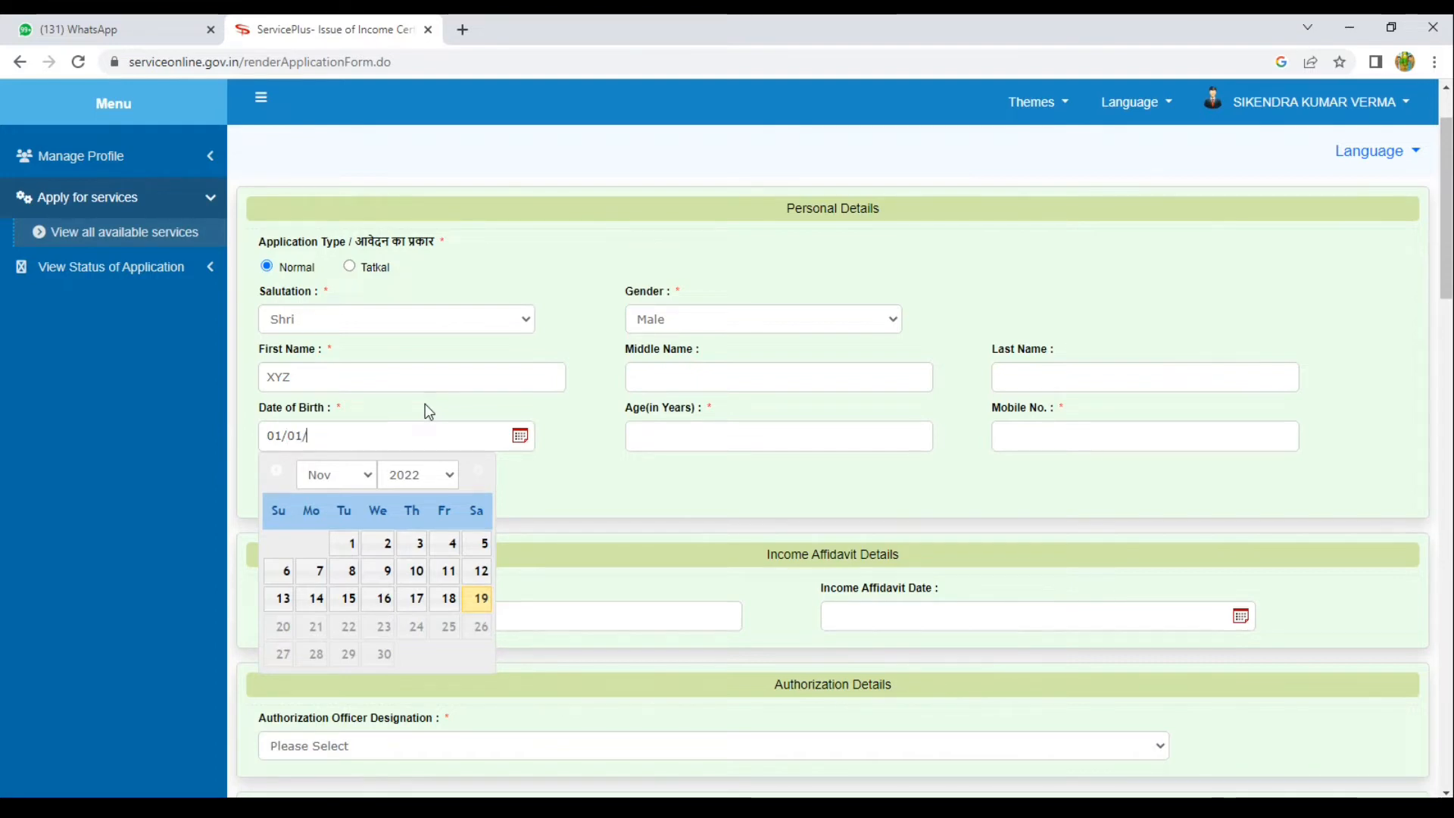
{"action": "type", "text": "0"}
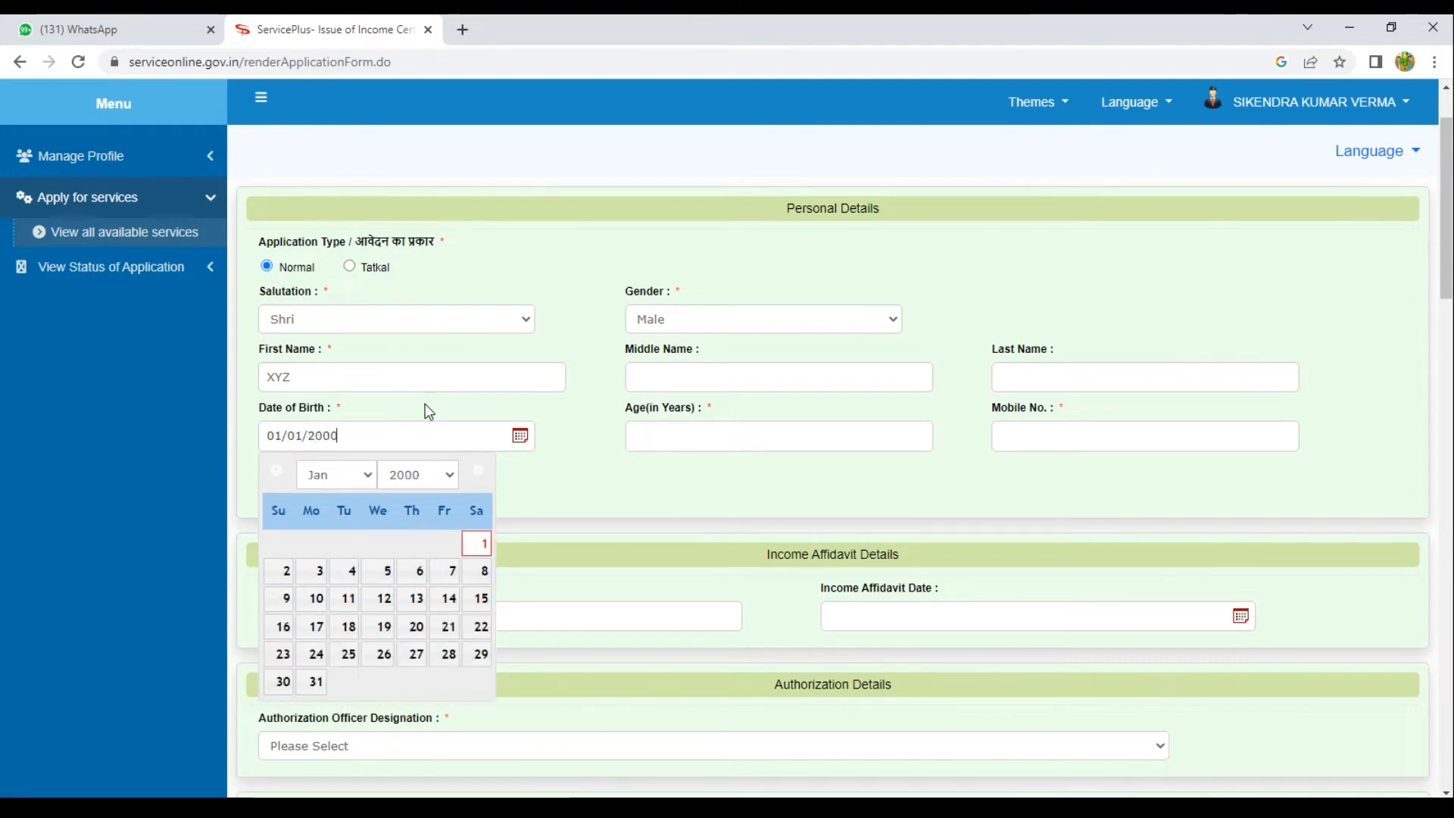
{"action": "left_click", "coordinate": [724, 422]}
{"action": "key", "text": "Tab"}
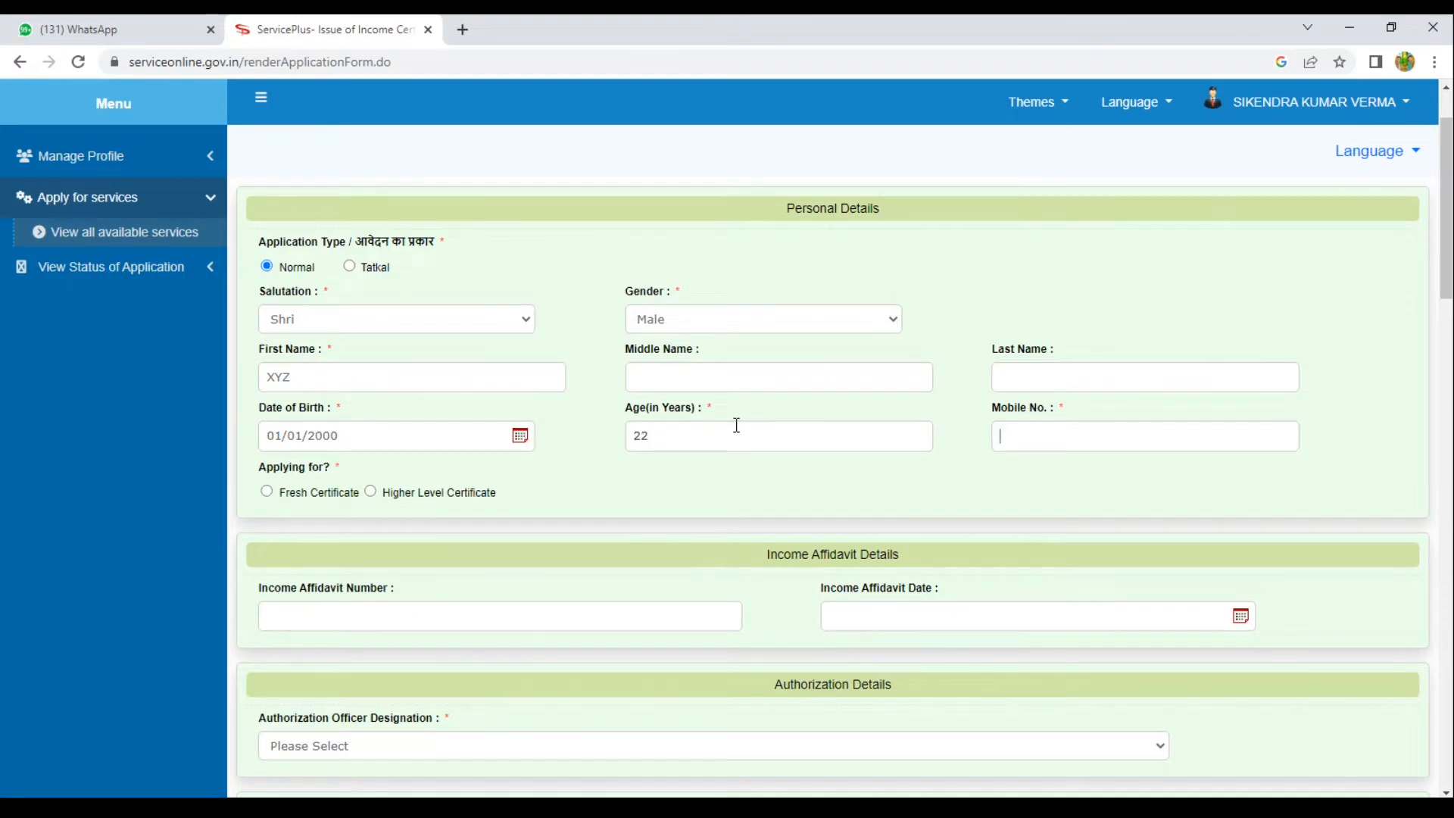
{"action": "type", "text": "9999999999"}
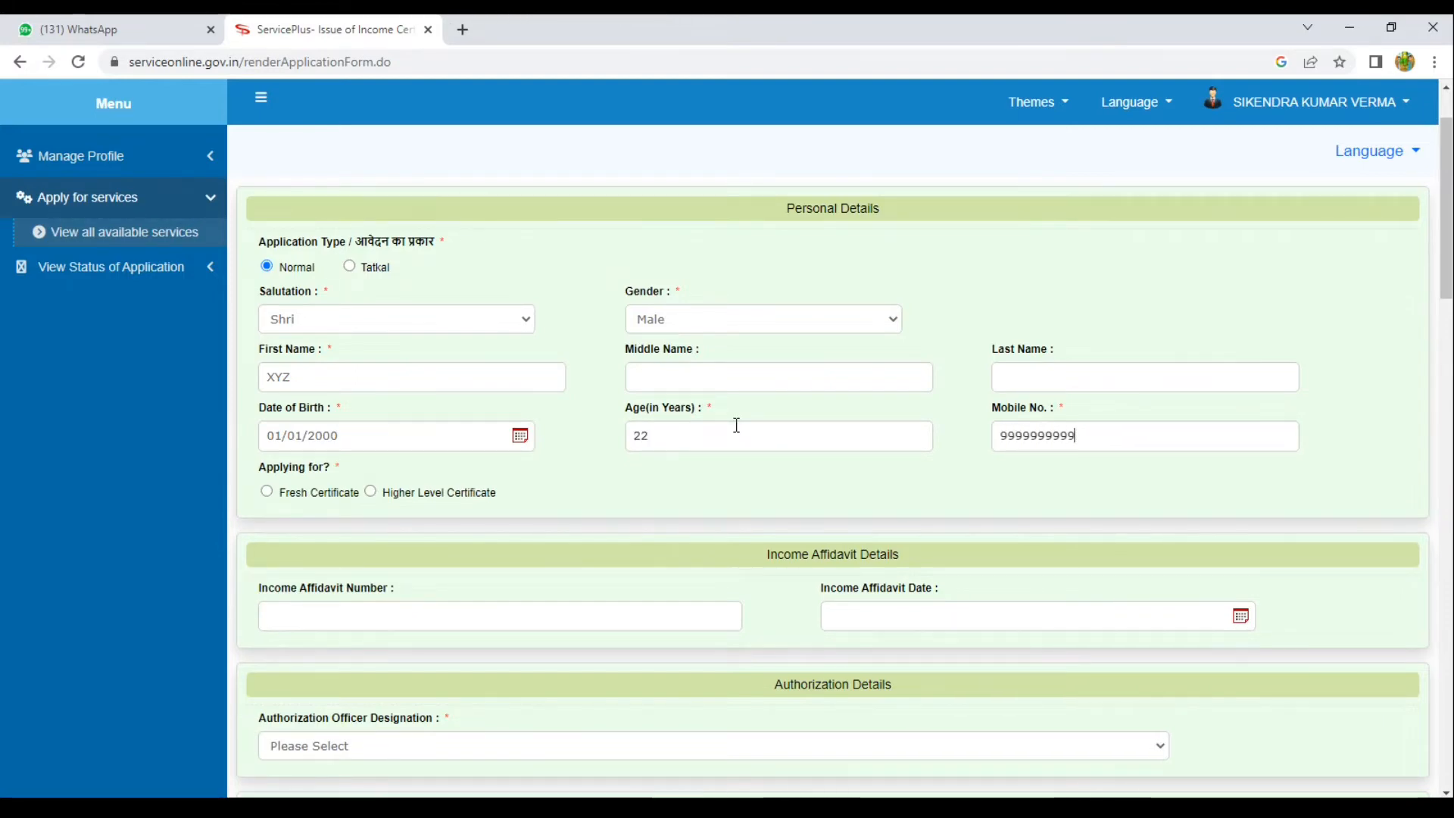
{"action": "key", "text": "Tab"}
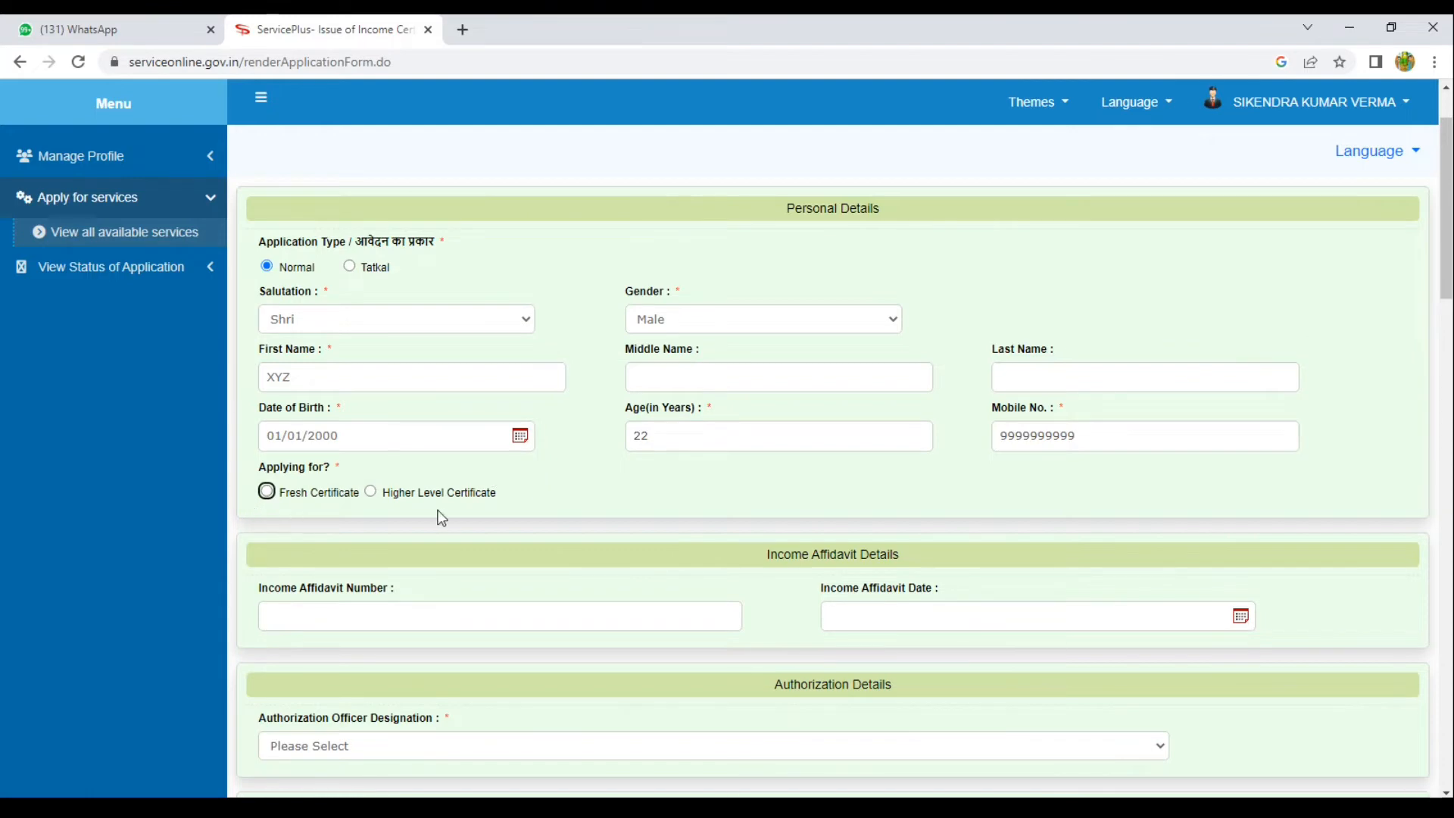
{"action": "left_click", "coordinate": [294, 496]}
{"action": "scroll", "coordinate": [348, 494], "scroll_direction": "down", "scroll_amount": 1}
{"action": "scroll", "coordinate": [348, 493], "scroll_direction": "down", "scroll_amount": 5}
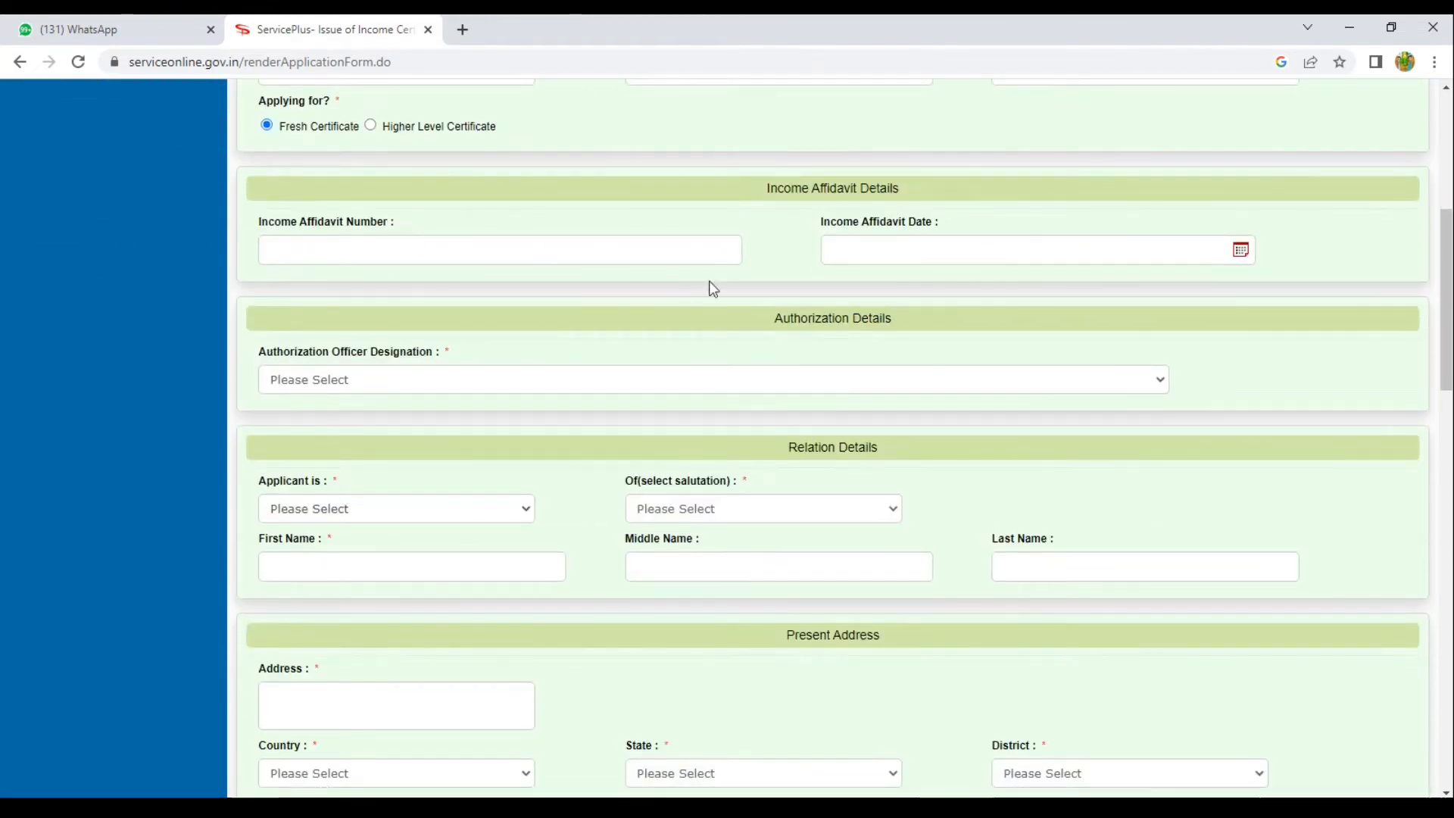
Set Circle Officer as authorizing officer and record the applicant as Son of Shri, entering the relation's first name.
{"action": "left_click", "coordinate": [369, 385]}
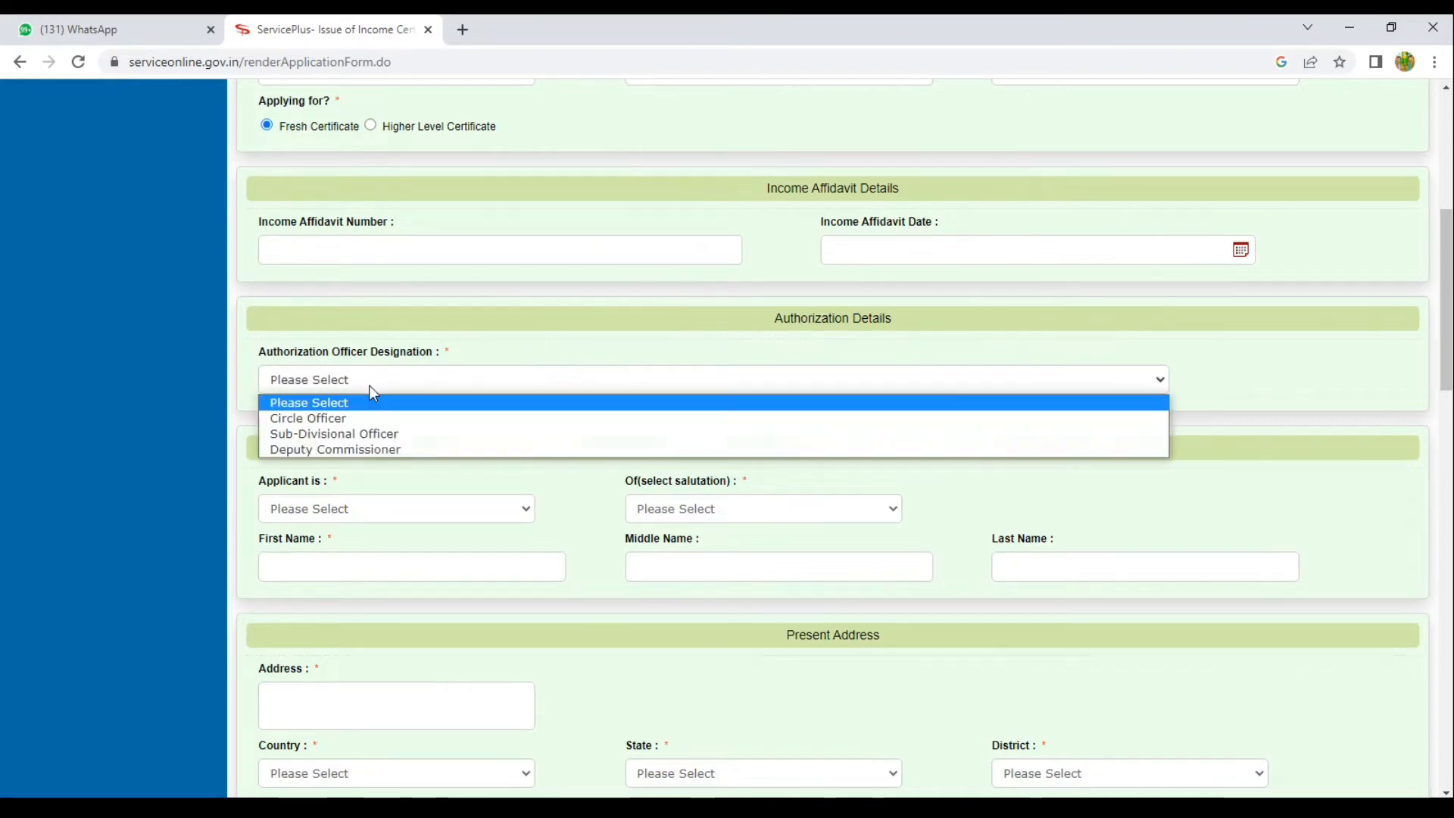
{"action": "left_click", "coordinate": [348, 419]}
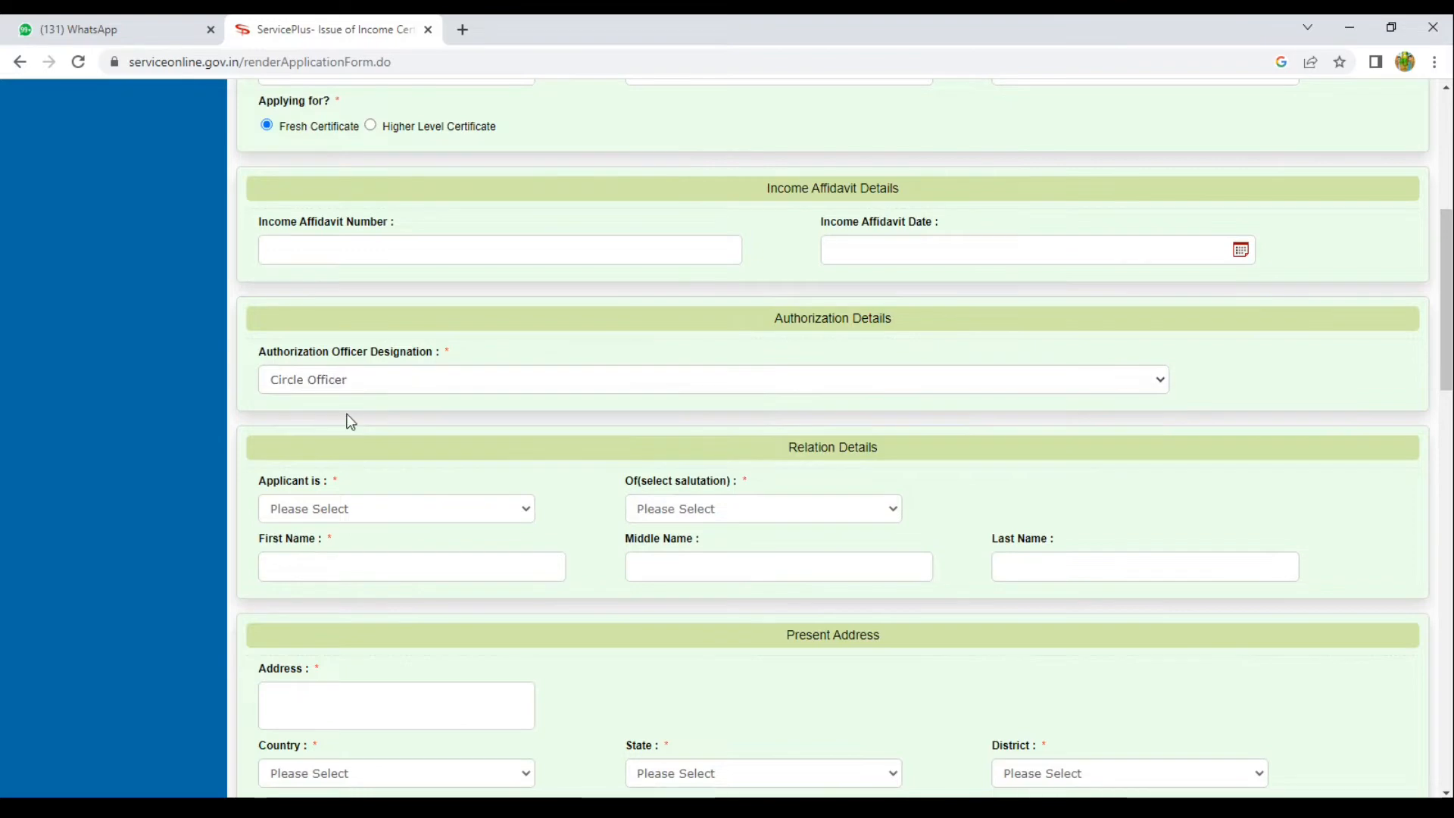
{"action": "scroll", "coordinate": [348, 419], "scroll_direction": "down", "scroll_amount": 2}
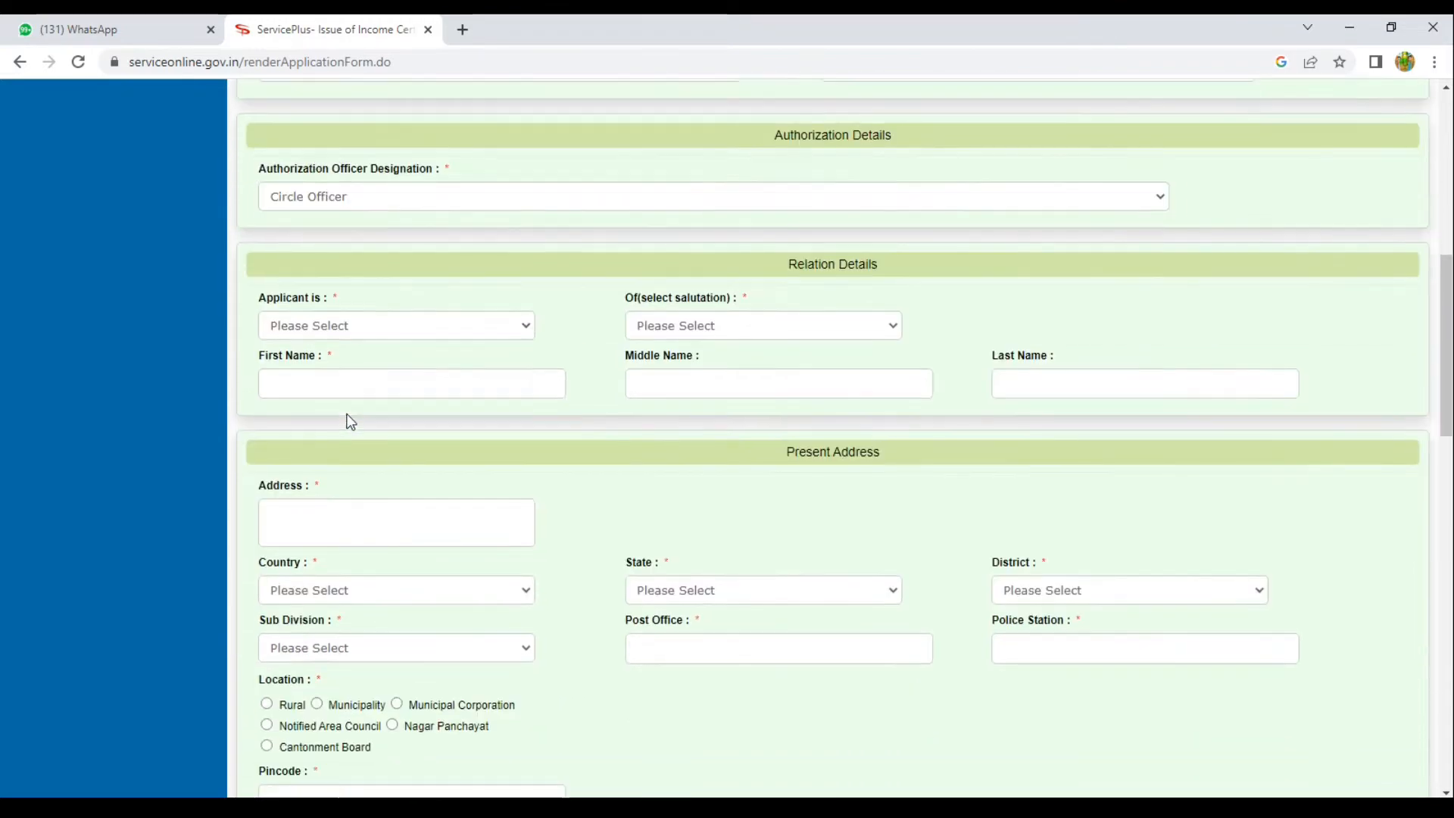
{"action": "left_click", "coordinate": [346, 331]}
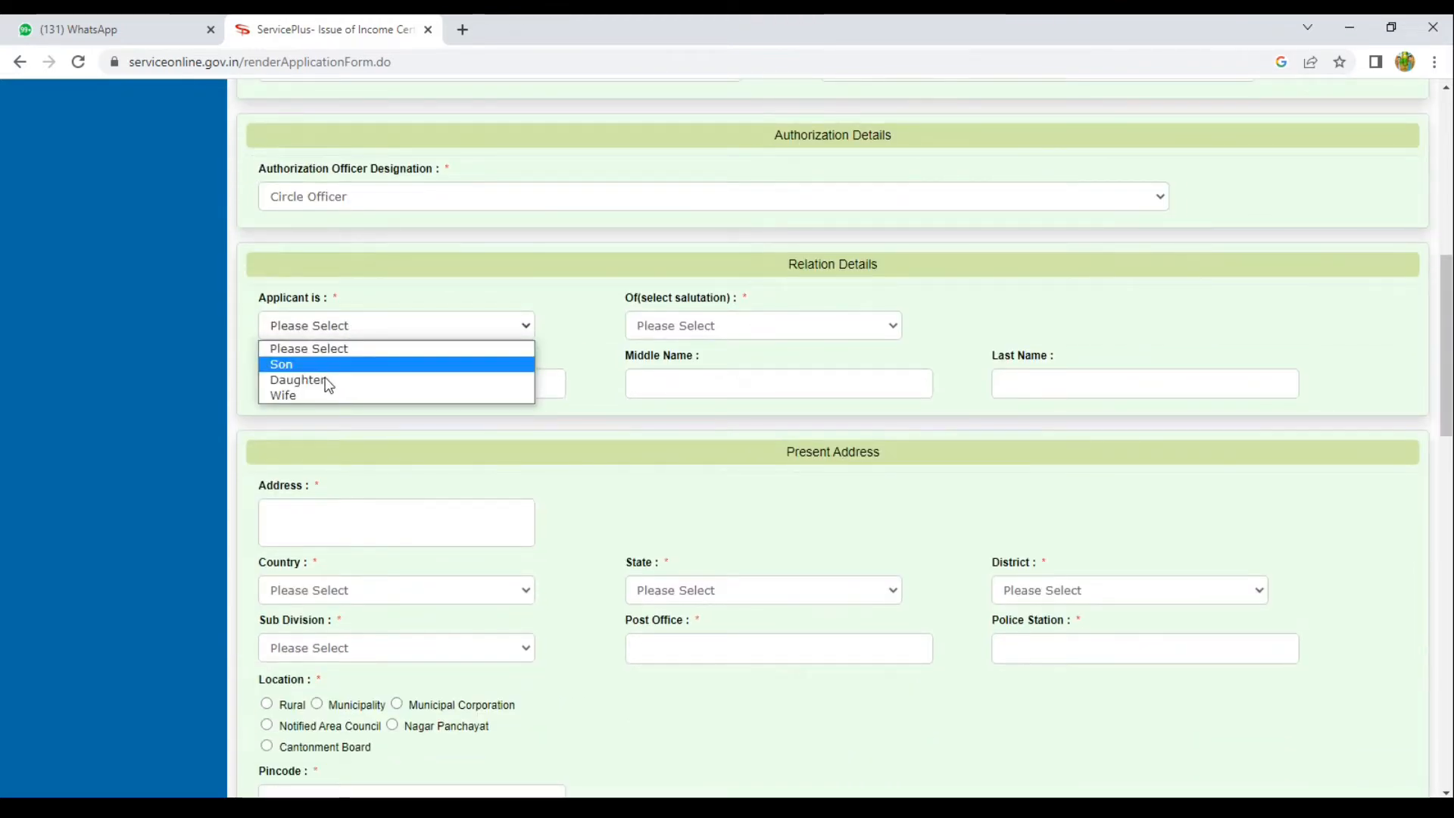
{"action": "left_click", "coordinate": [295, 364]}
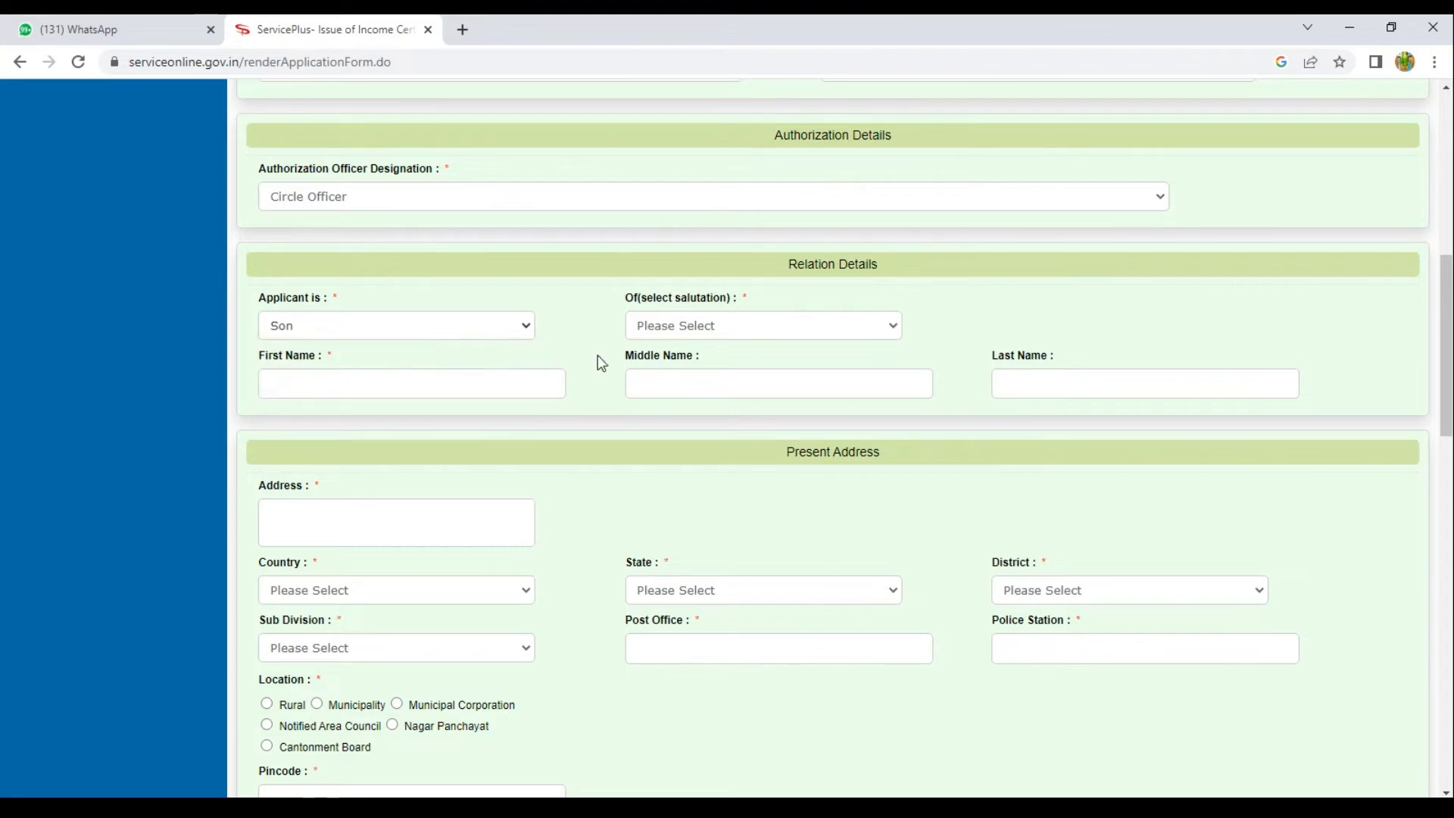
{"action": "left_click", "coordinate": [667, 332]}
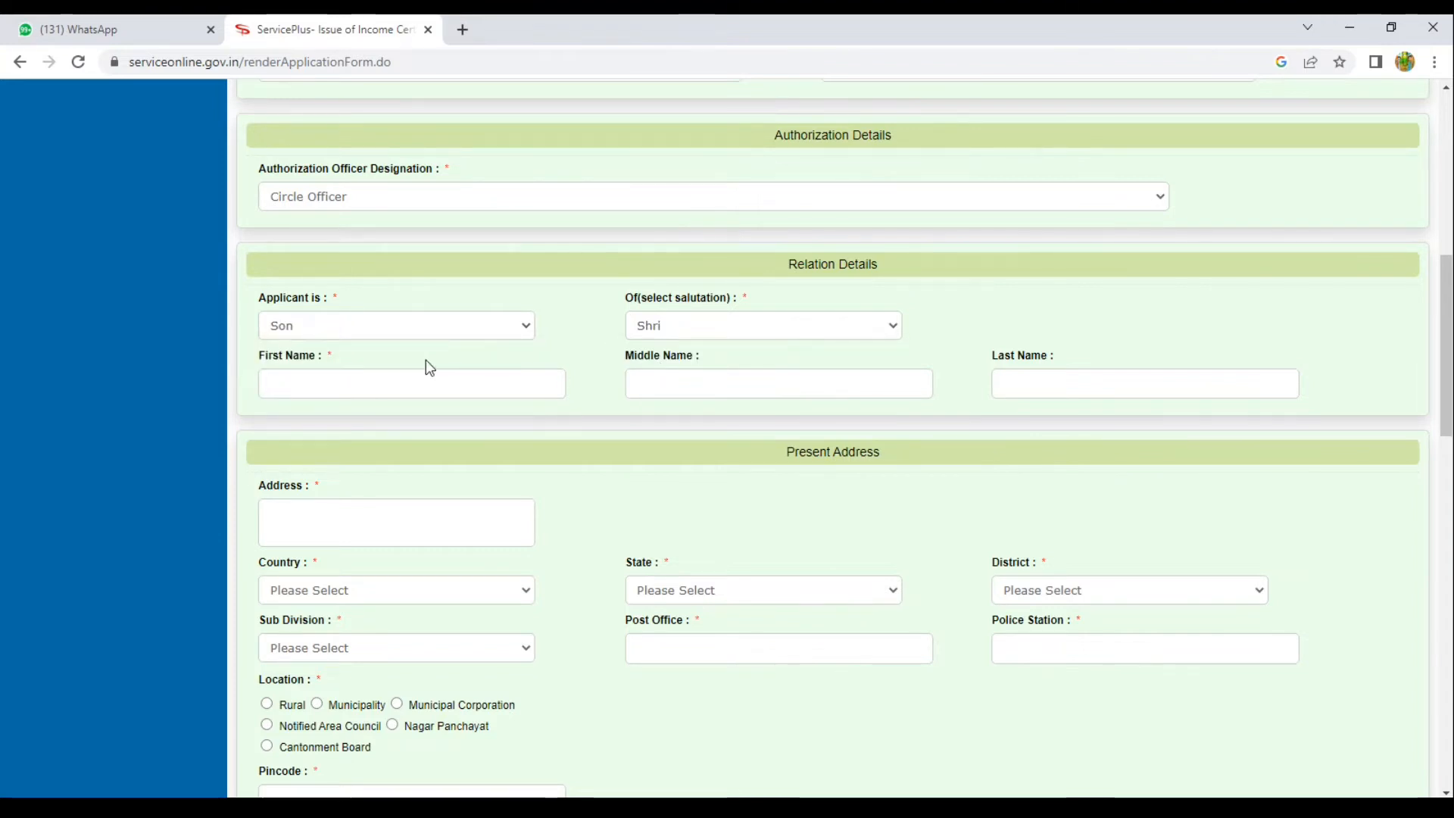
{"action": "type", "text": "XYZ"}
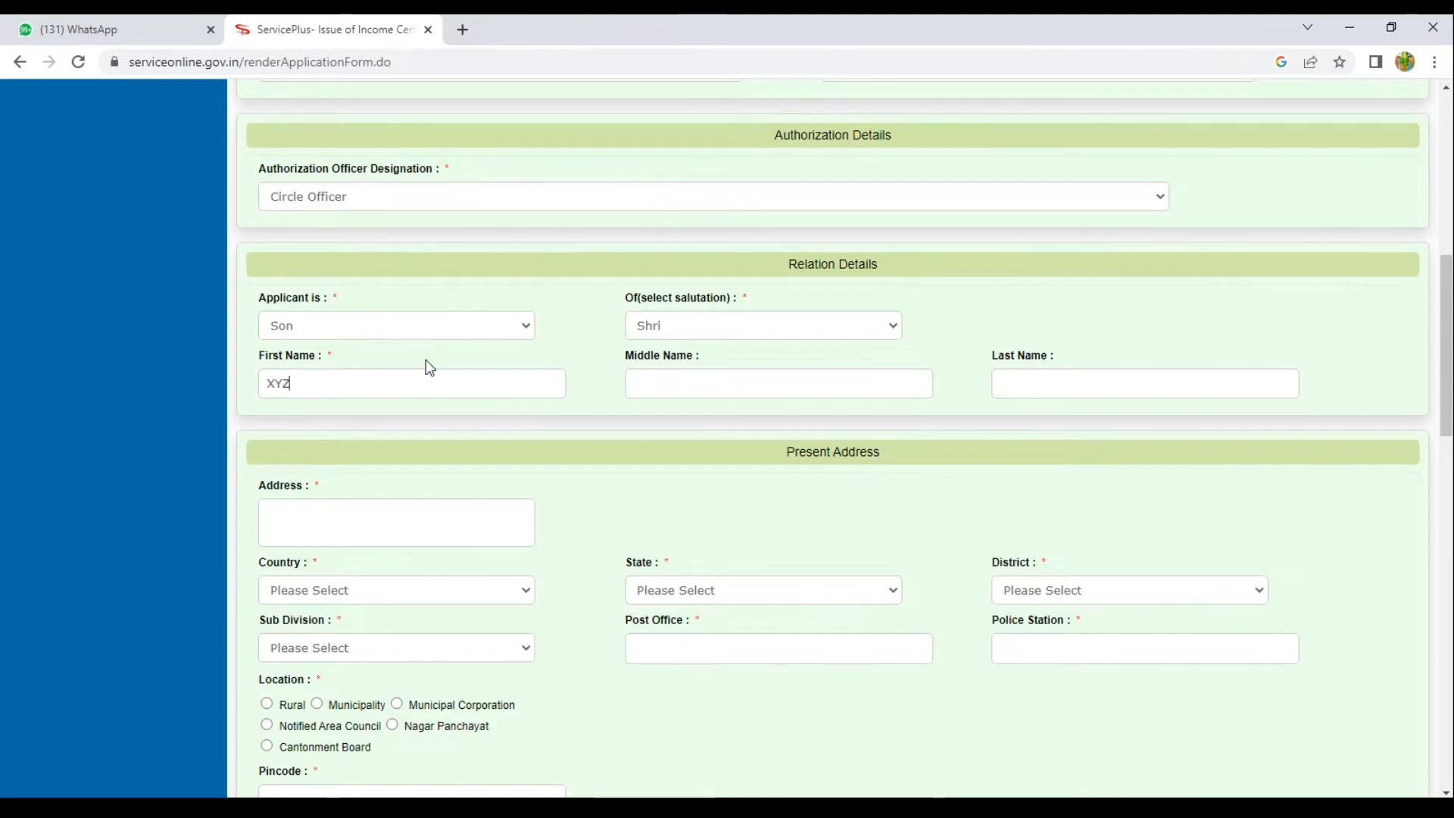
{"action": "key", "text": "Tab"}
Enter the present address line with country India and state JHARKHAND.
{"action": "left_click", "coordinate": [382, 512]}
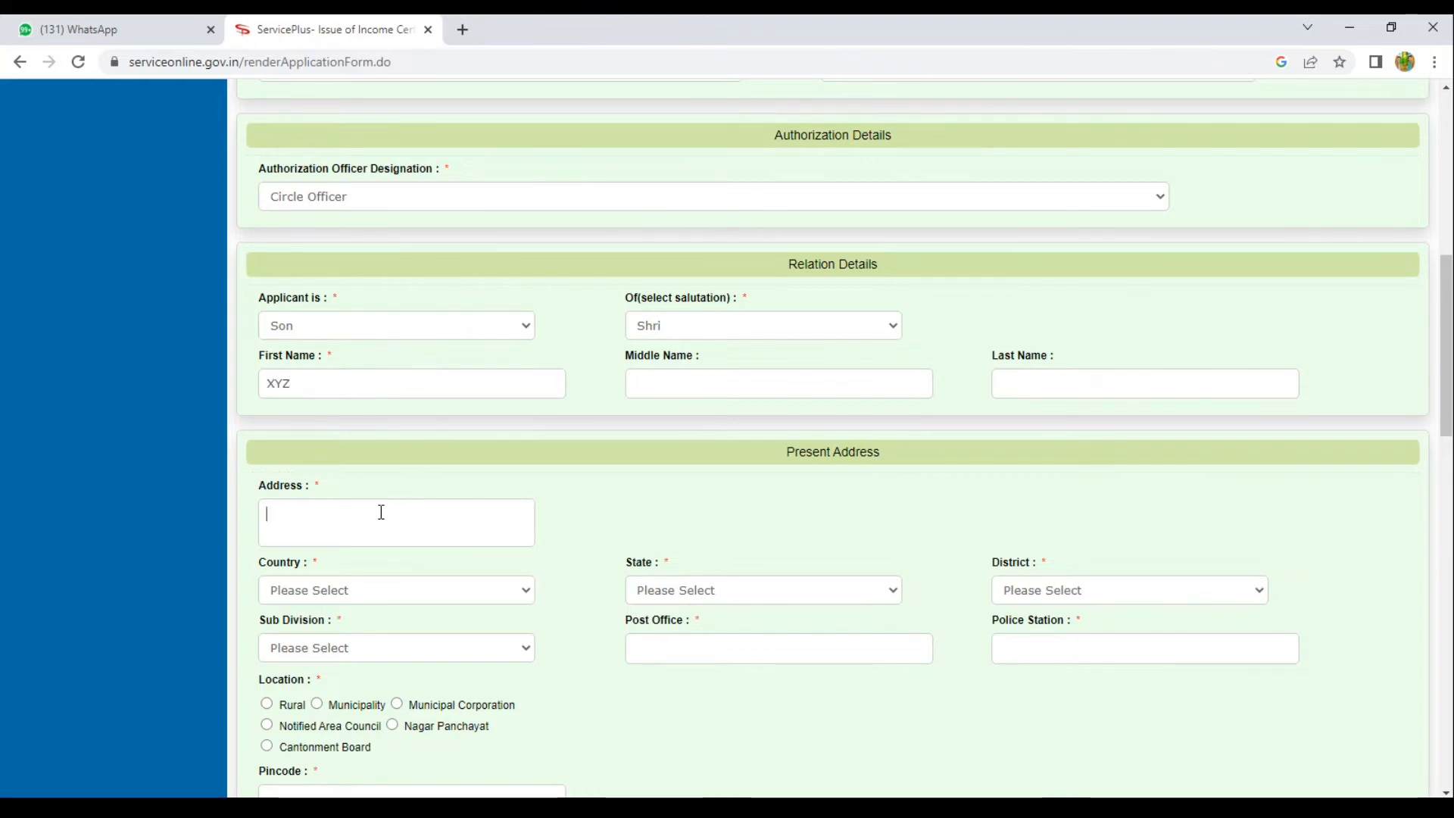
{"action": "type", "text": "ABC"}
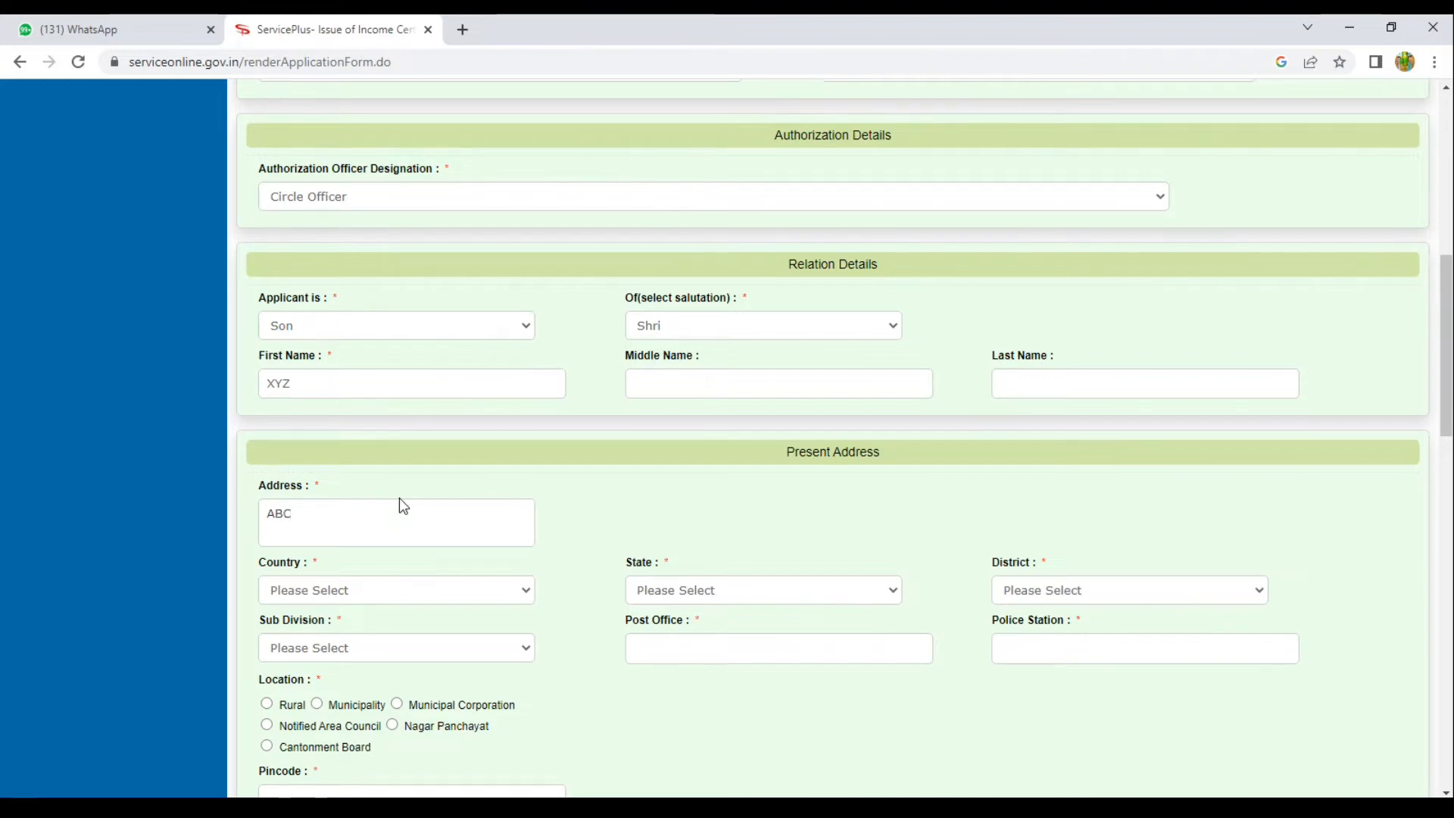
{"action": "scroll", "coordinate": [403, 506], "scroll_direction": "down", "scroll_amount": 1}
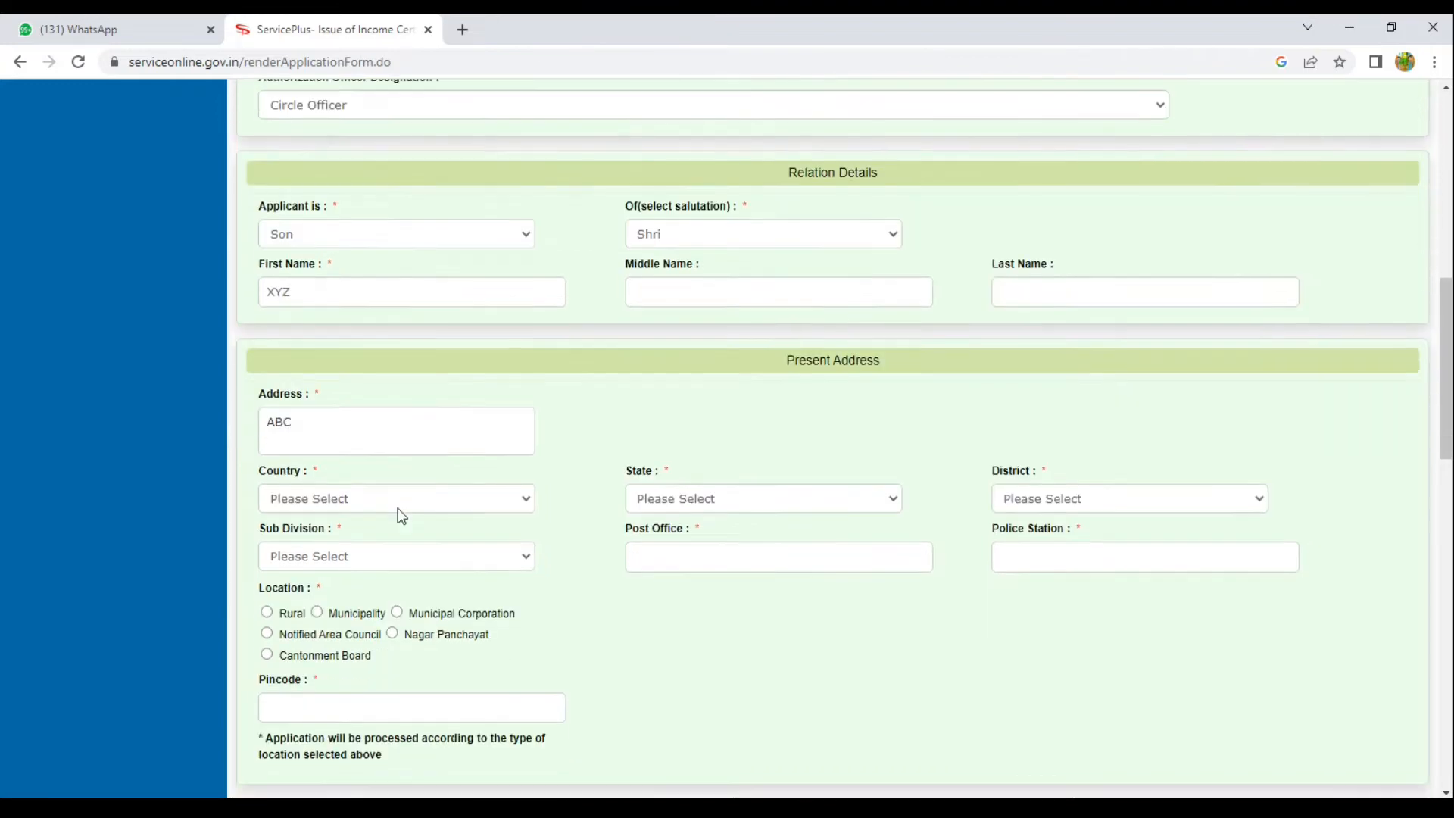
{"action": "left_click", "coordinate": [363, 498]}
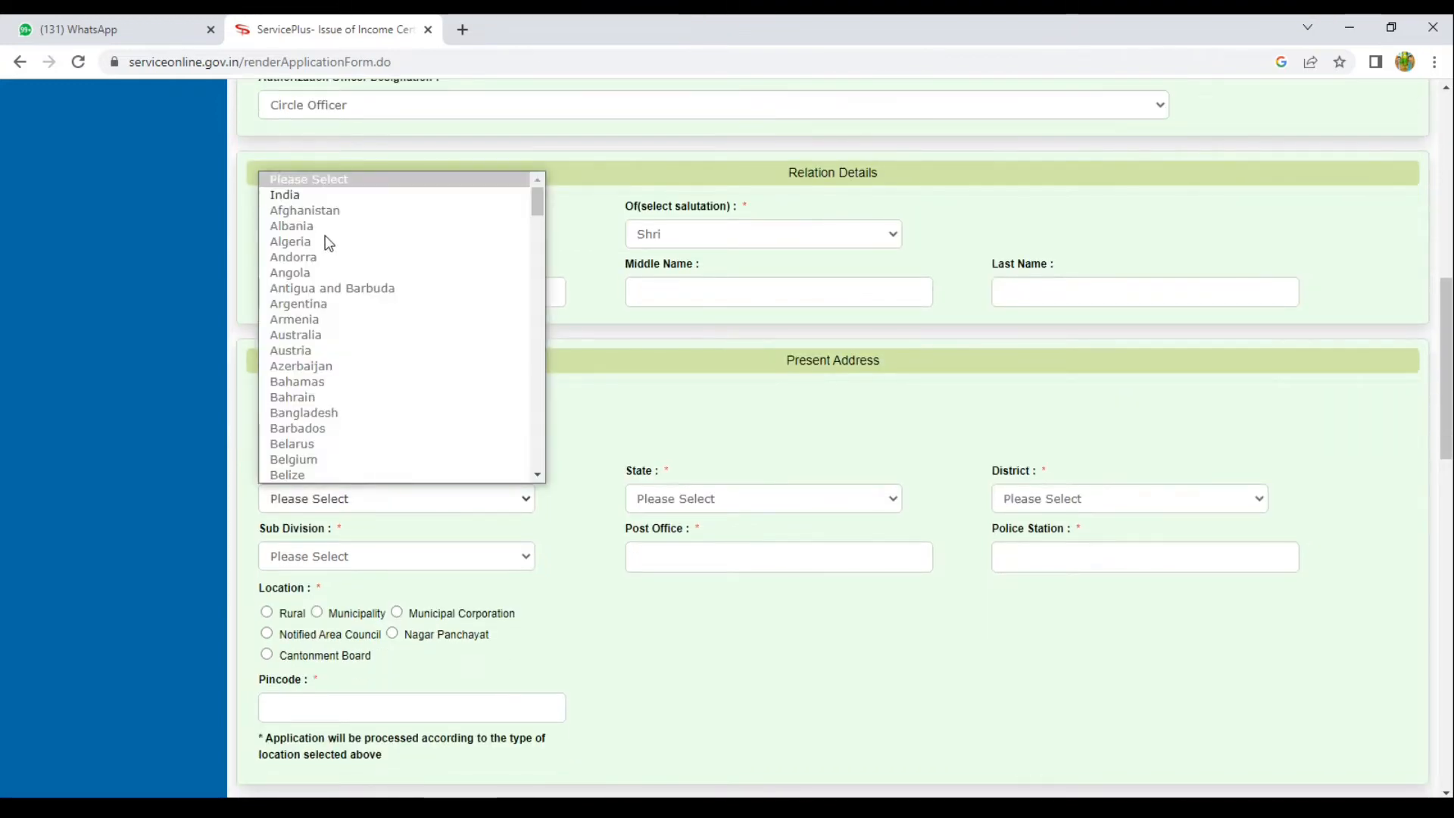
{"action": "left_click", "coordinate": [340, 196]}
{"action": "left_click", "coordinate": [713, 508]}
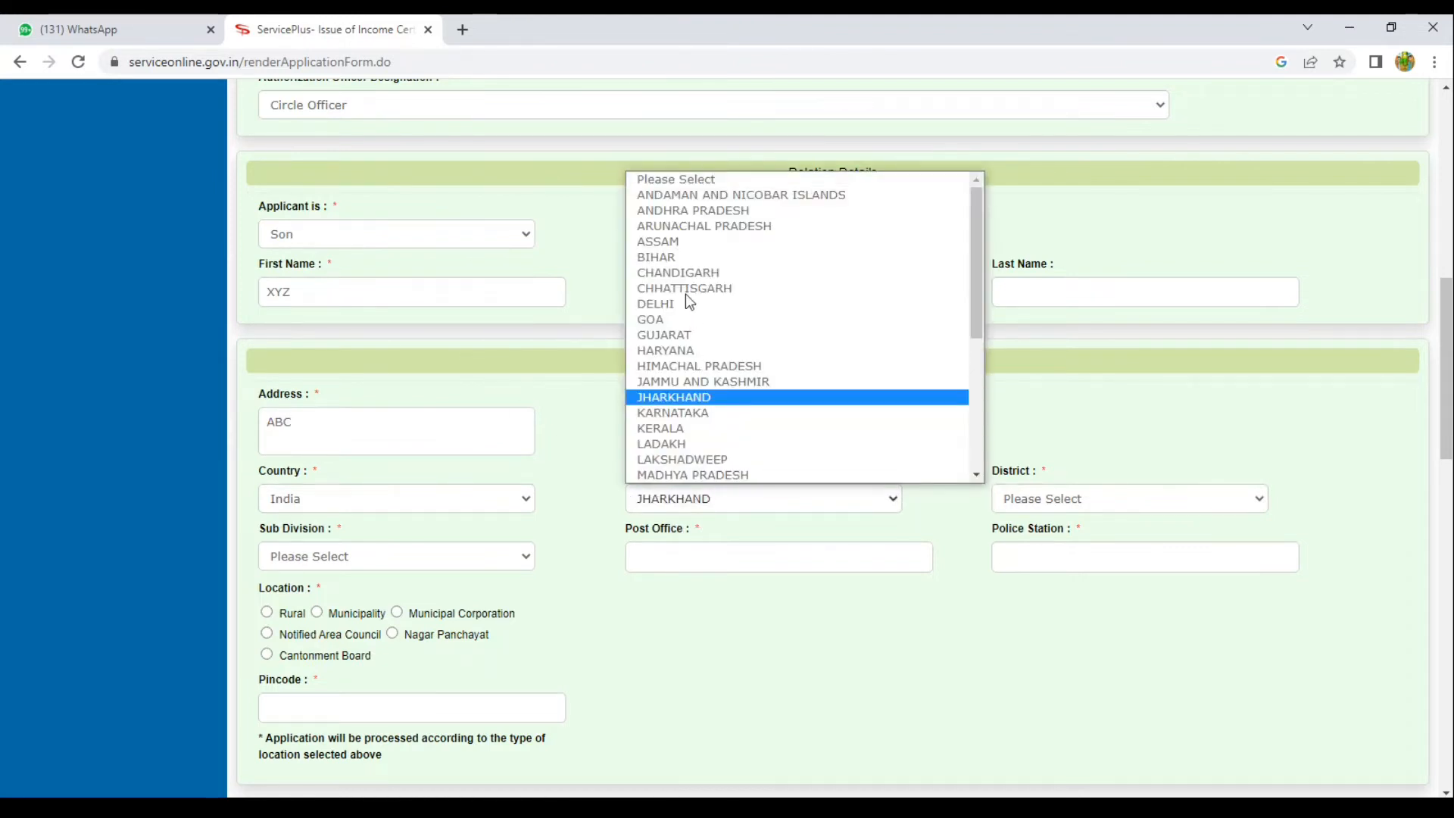
{"action": "key", "text": "Return"}
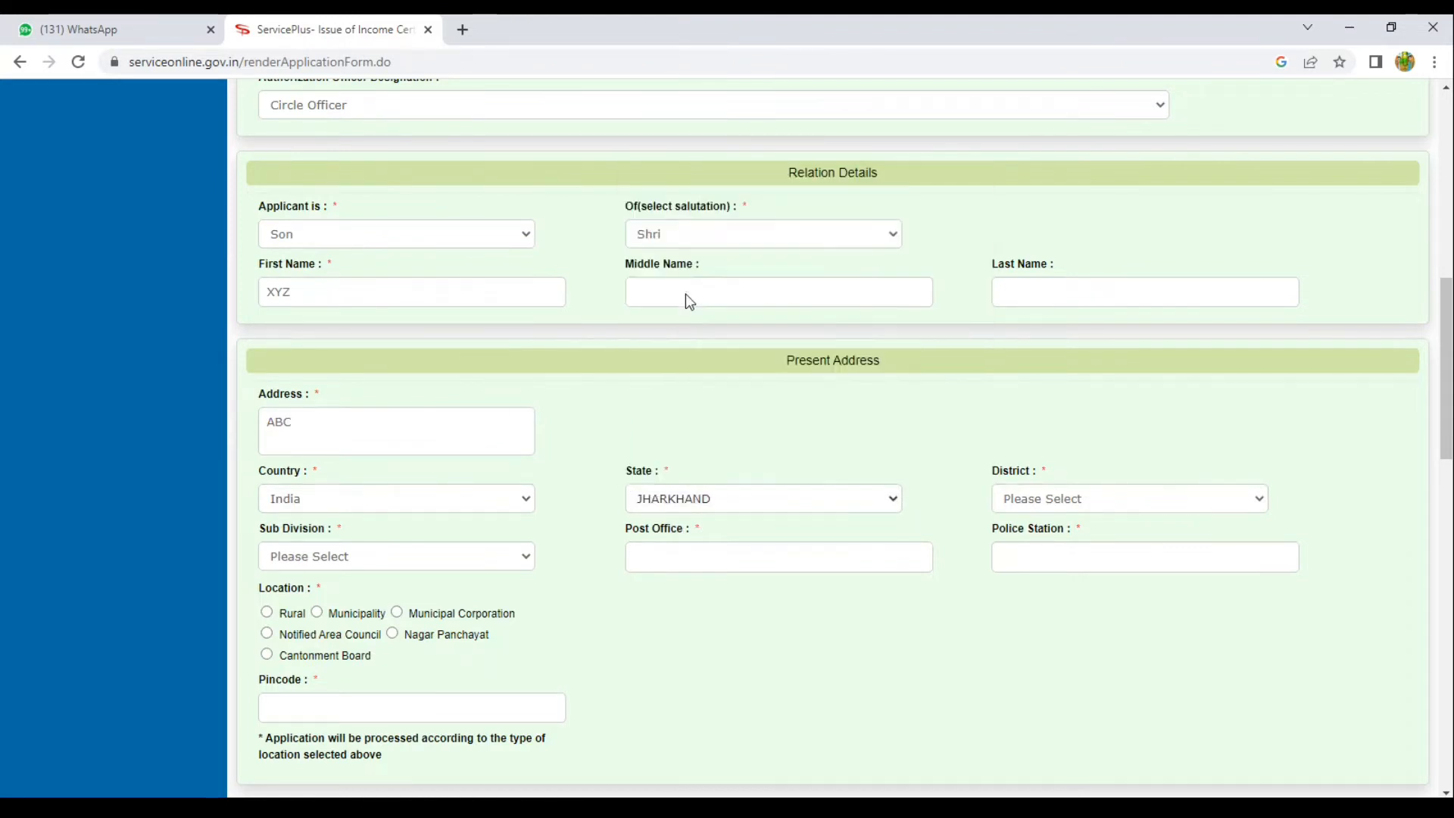
Choose district GIRIDIH and sub-division KHORIMAHUA, and fill in the post office and police station.
{"action": "left_click", "coordinate": [1044, 498]}
{"action": "left_click", "coordinate": [955, 360]}
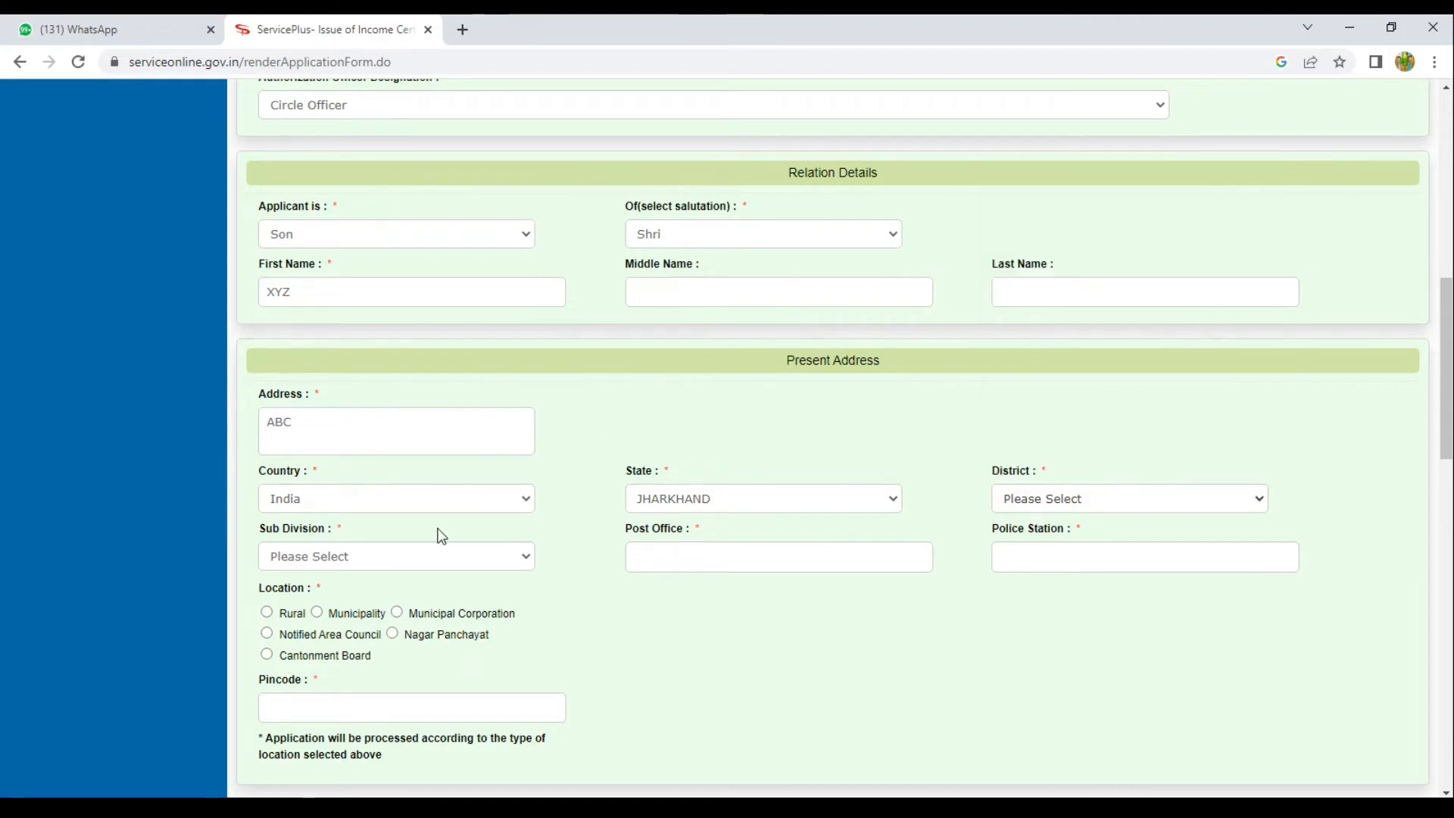
{"action": "left_click", "coordinate": [390, 557]}
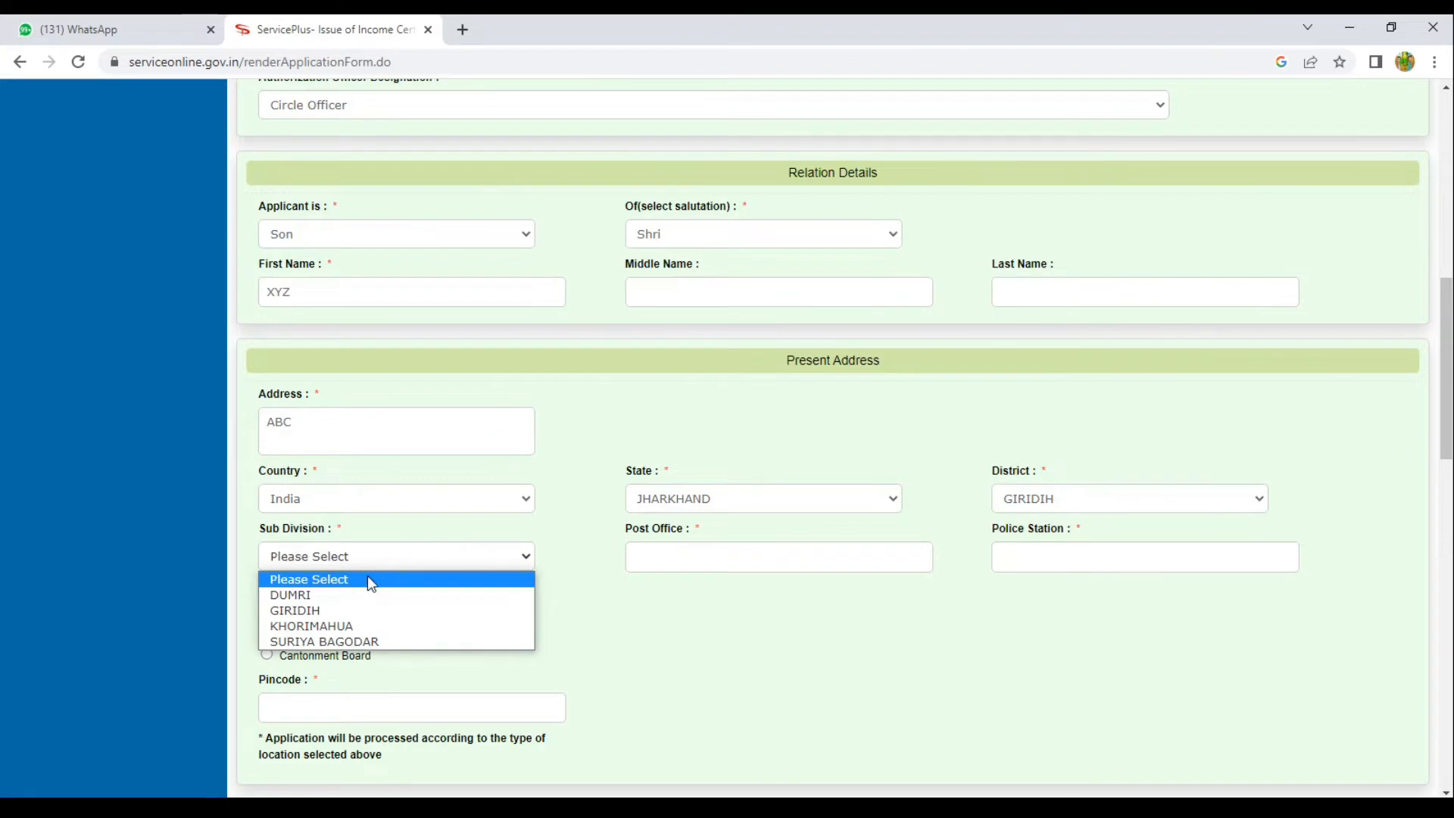
{"action": "left_click", "coordinate": [344, 625]}
{"action": "left_click", "coordinate": [690, 560]}
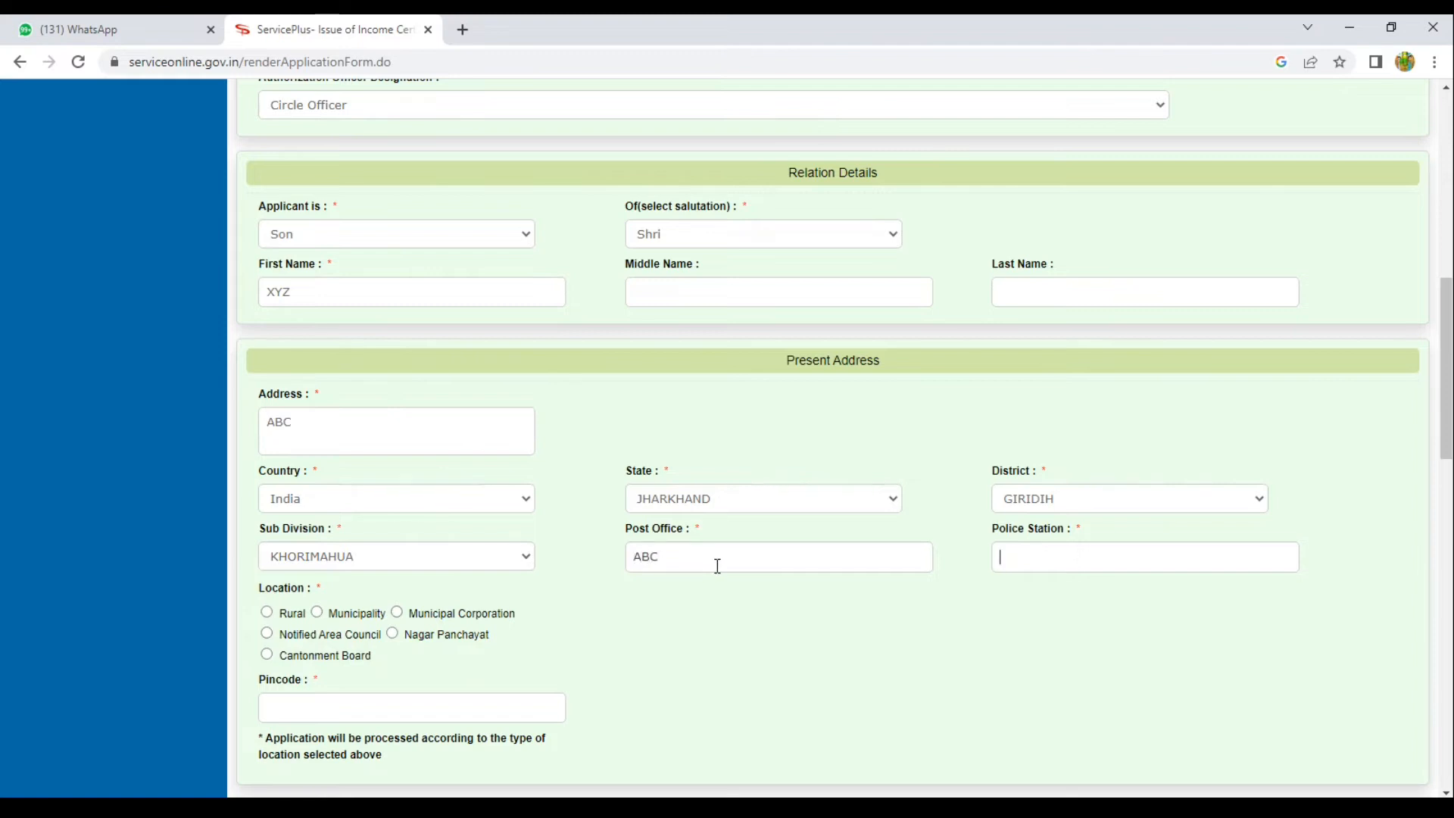
{"action": "type", "text": "ABC"}
{"action": "key", "text": "Tab"}
Mark the present address as Rural with block DHANWAR, panchayat ARKHANGO and village Arkhango.
{"action": "scroll", "coordinate": [427, 524], "scroll_direction": "down", "scroll_amount": 2}
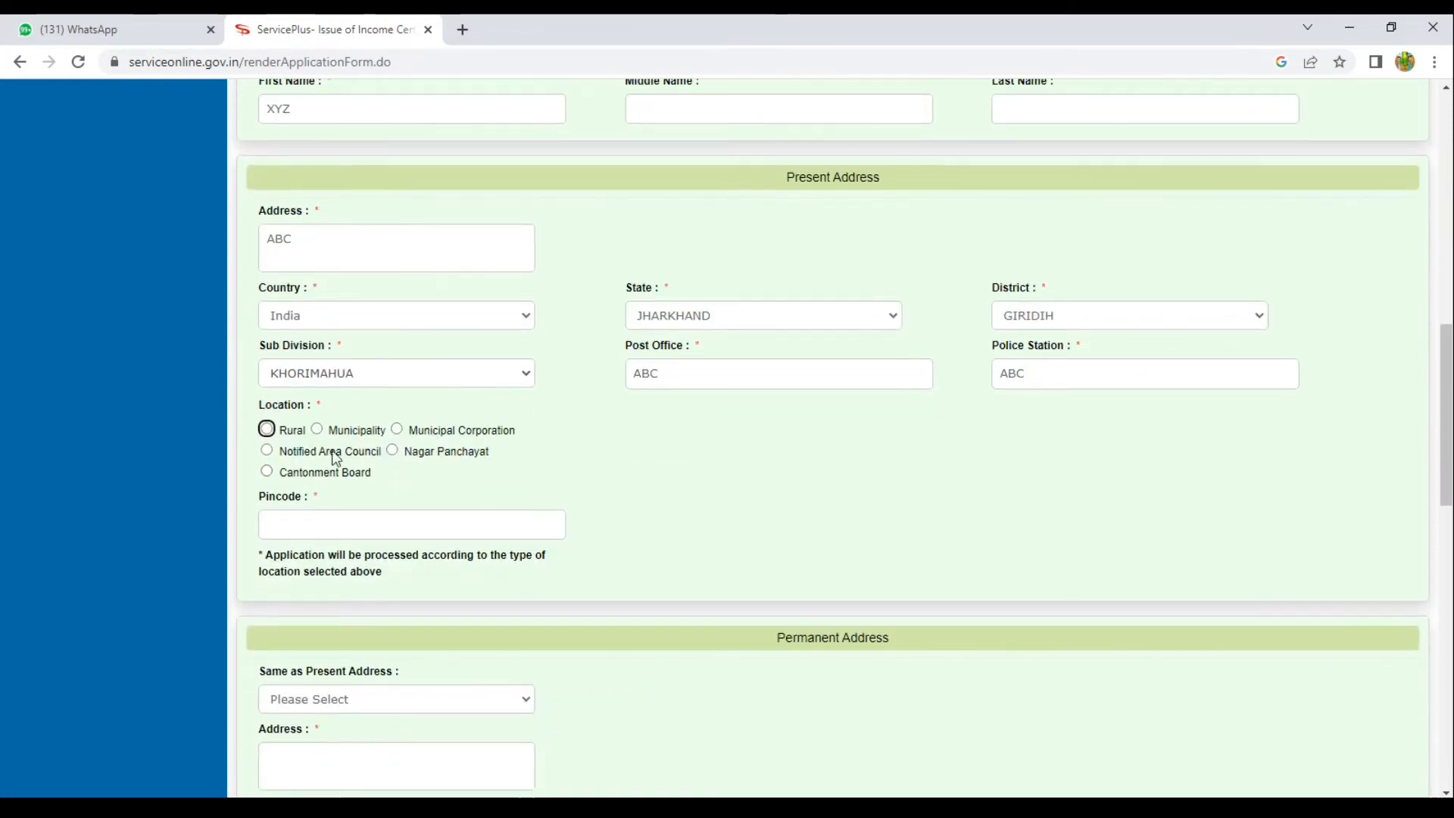
{"action": "left_click", "coordinate": [289, 432]}
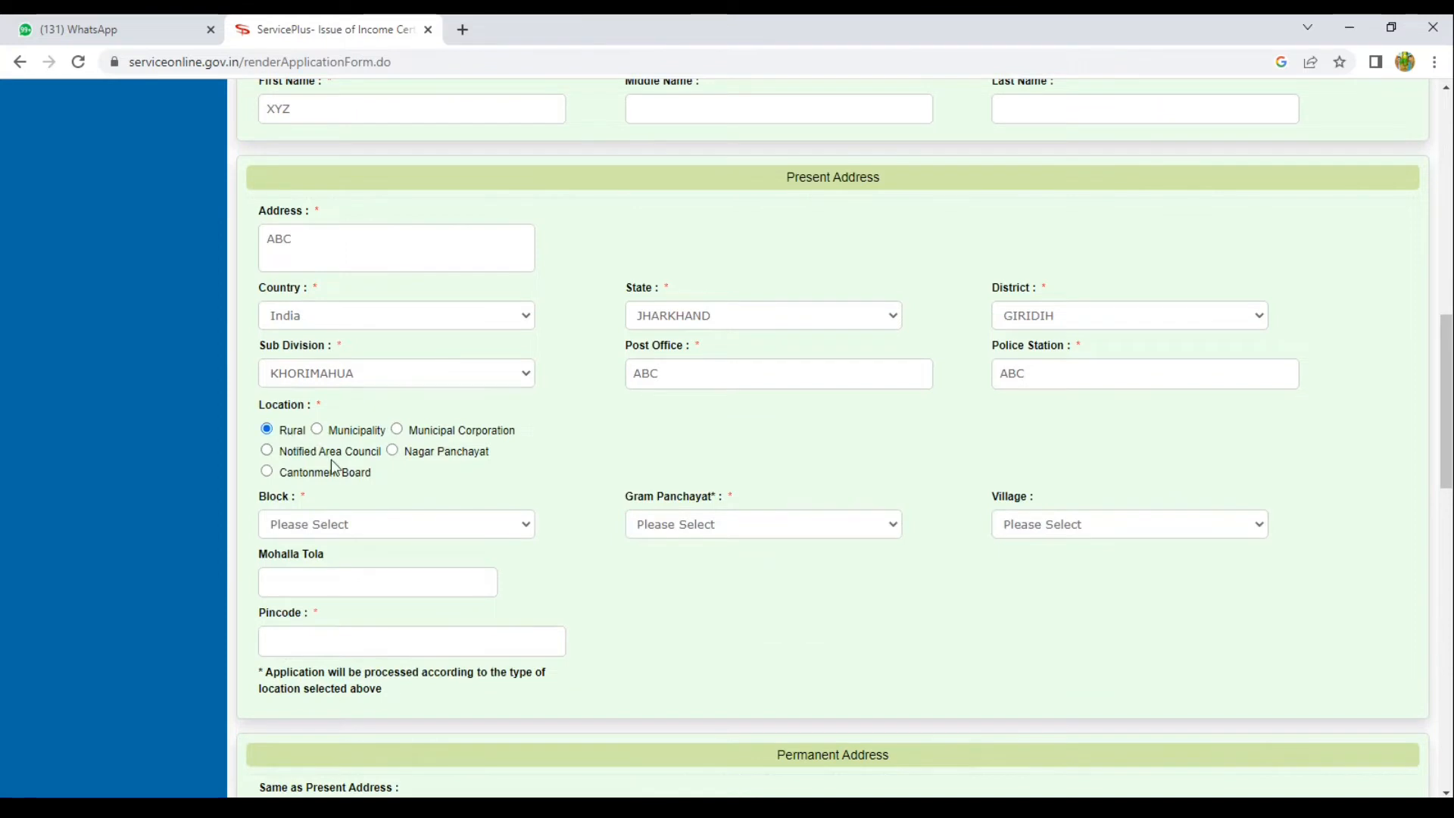
{"action": "left_click", "coordinate": [358, 523]}
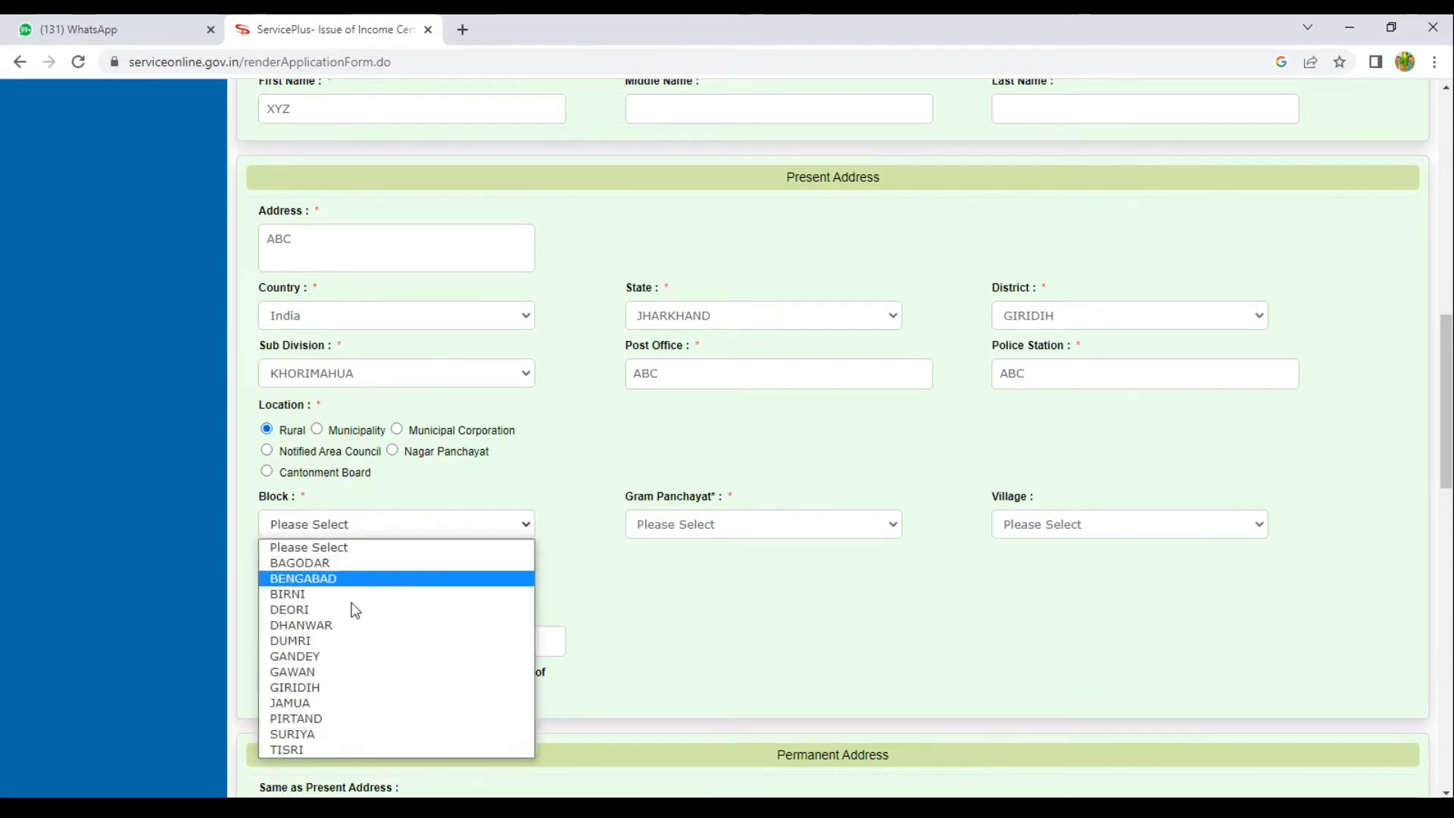
{"action": "left_click", "coordinate": [344, 627]}
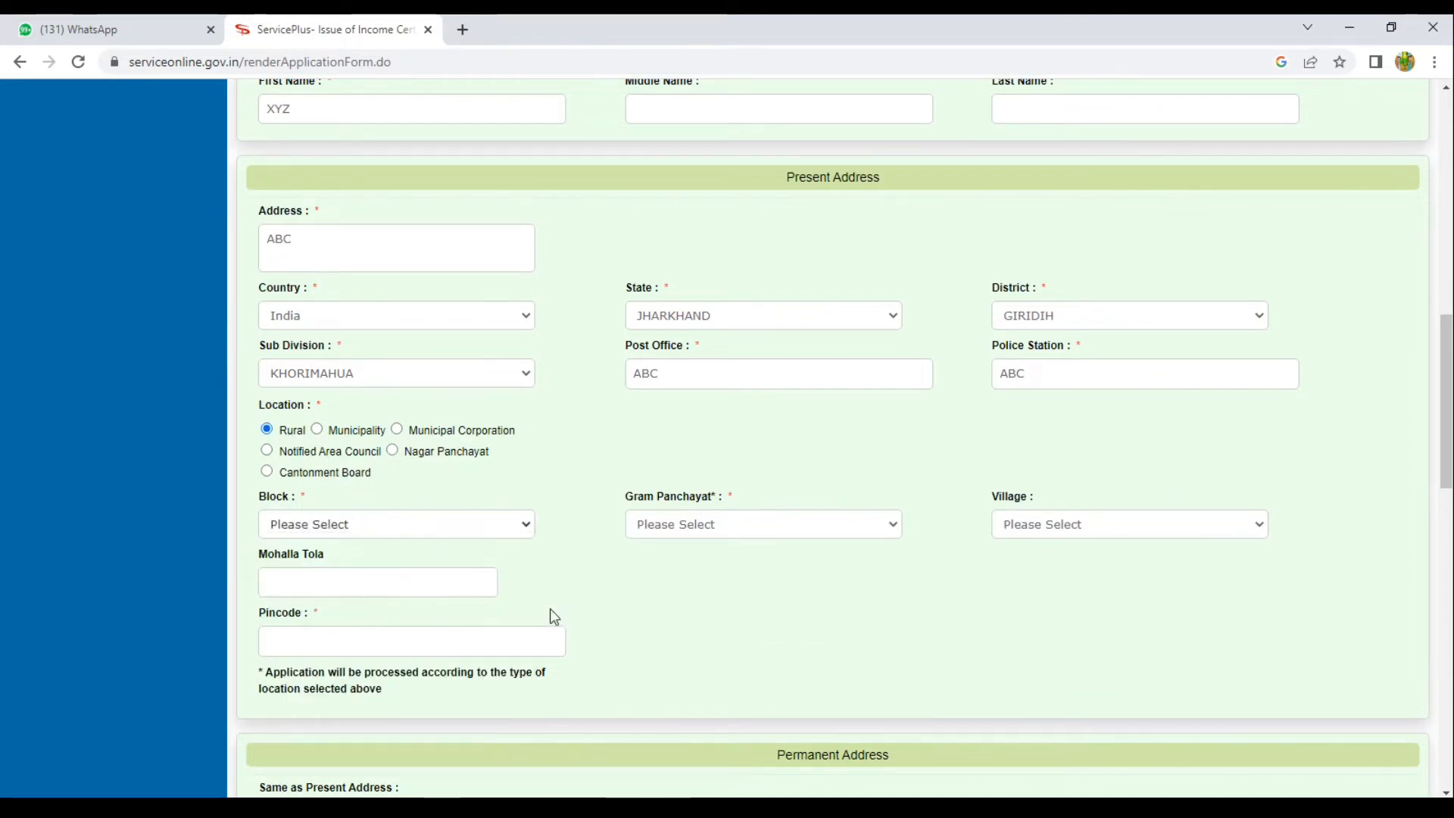
{"action": "left_click", "coordinate": [698, 530]}
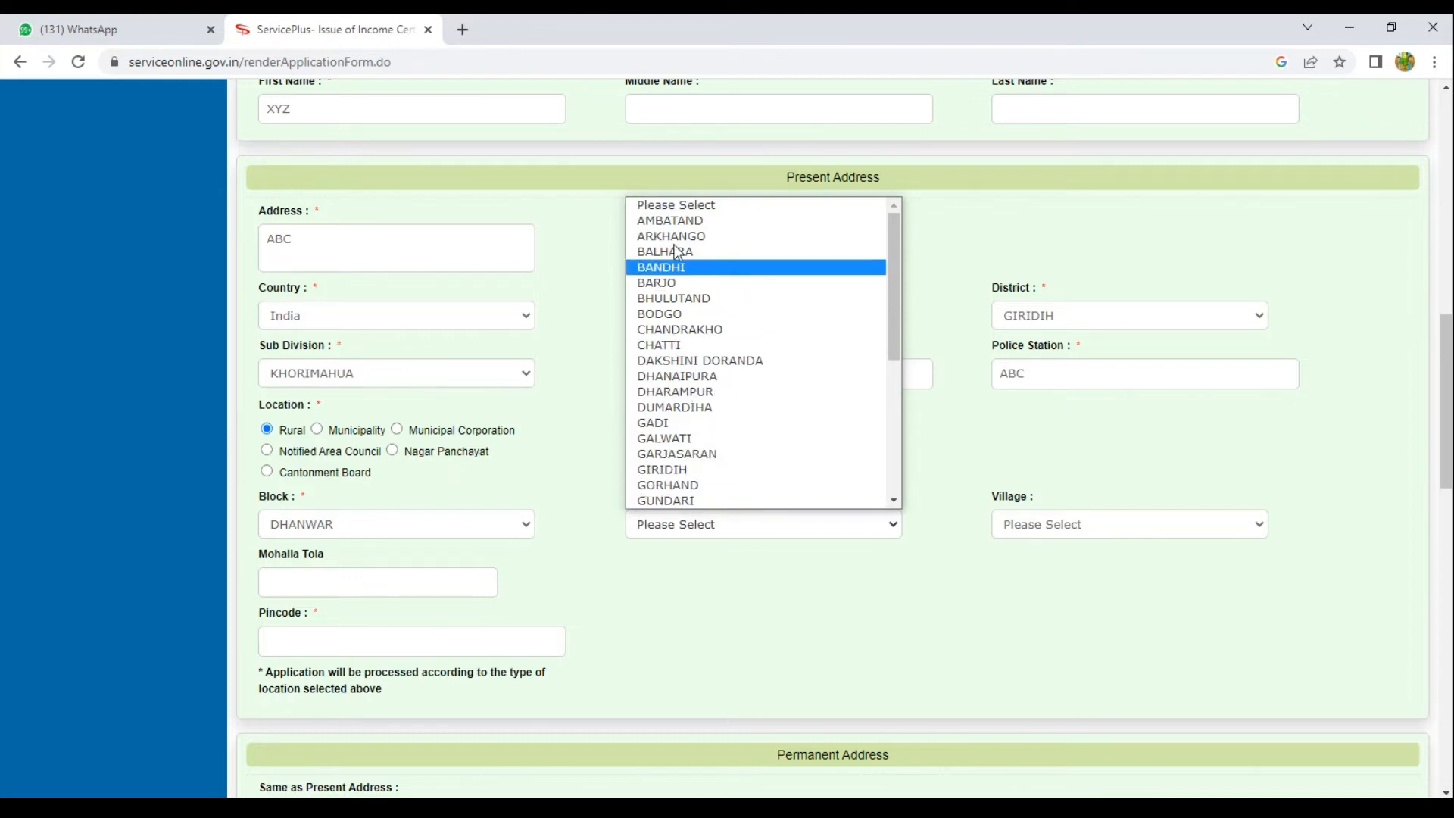
{"action": "left_click", "coordinate": [1039, 482]}
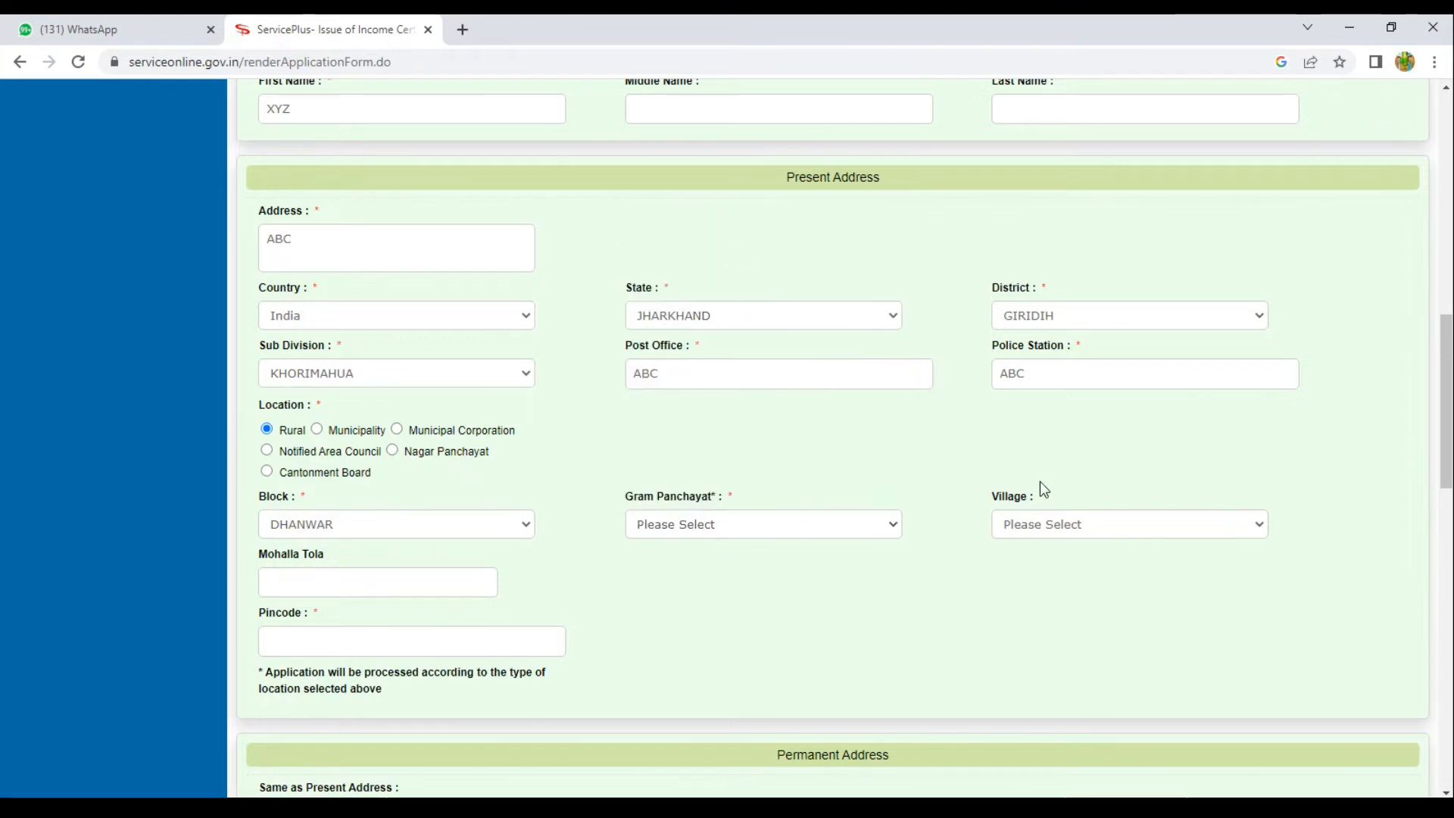
{"action": "left_click", "coordinate": [1025, 527]}
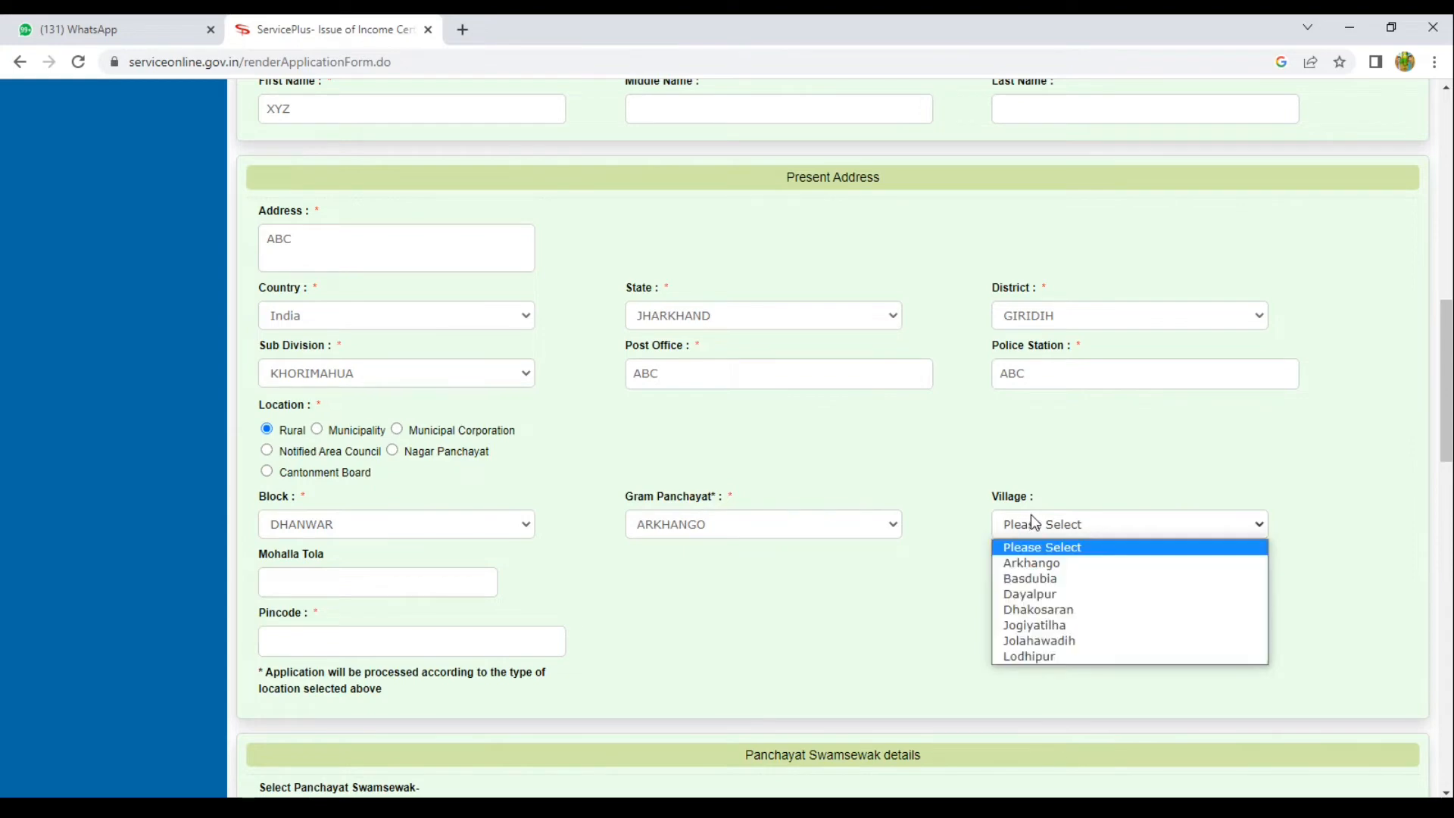
{"action": "left_click", "coordinate": [1048, 565]}
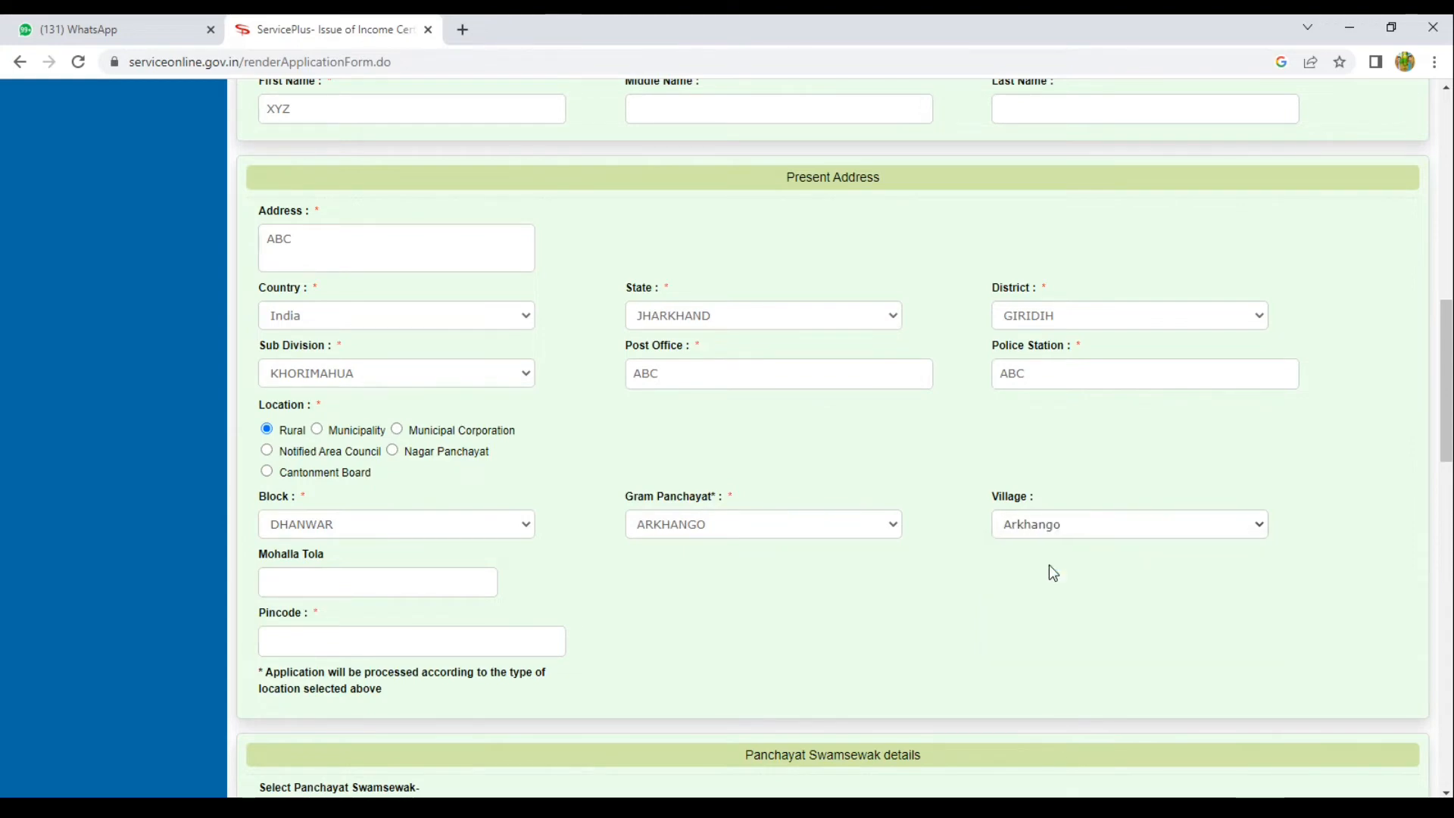
Enter pincode 825418 and set Same as Present Address to Yes for the permanent address.
{"action": "scroll", "coordinate": [607, 543], "scroll_direction": "down", "scroll_amount": 4}
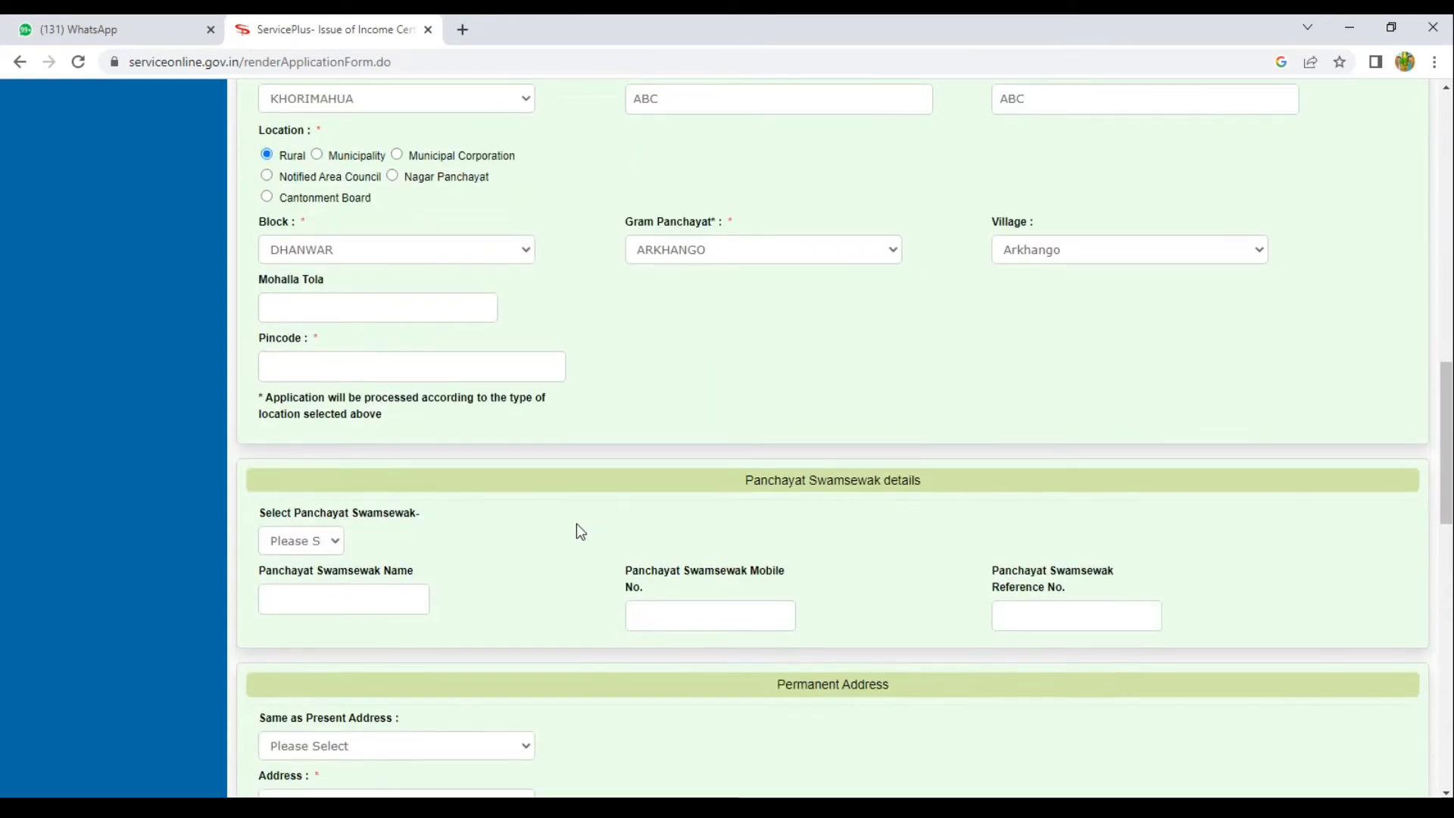
{"action": "left_click", "coordinate": [335, 369]}
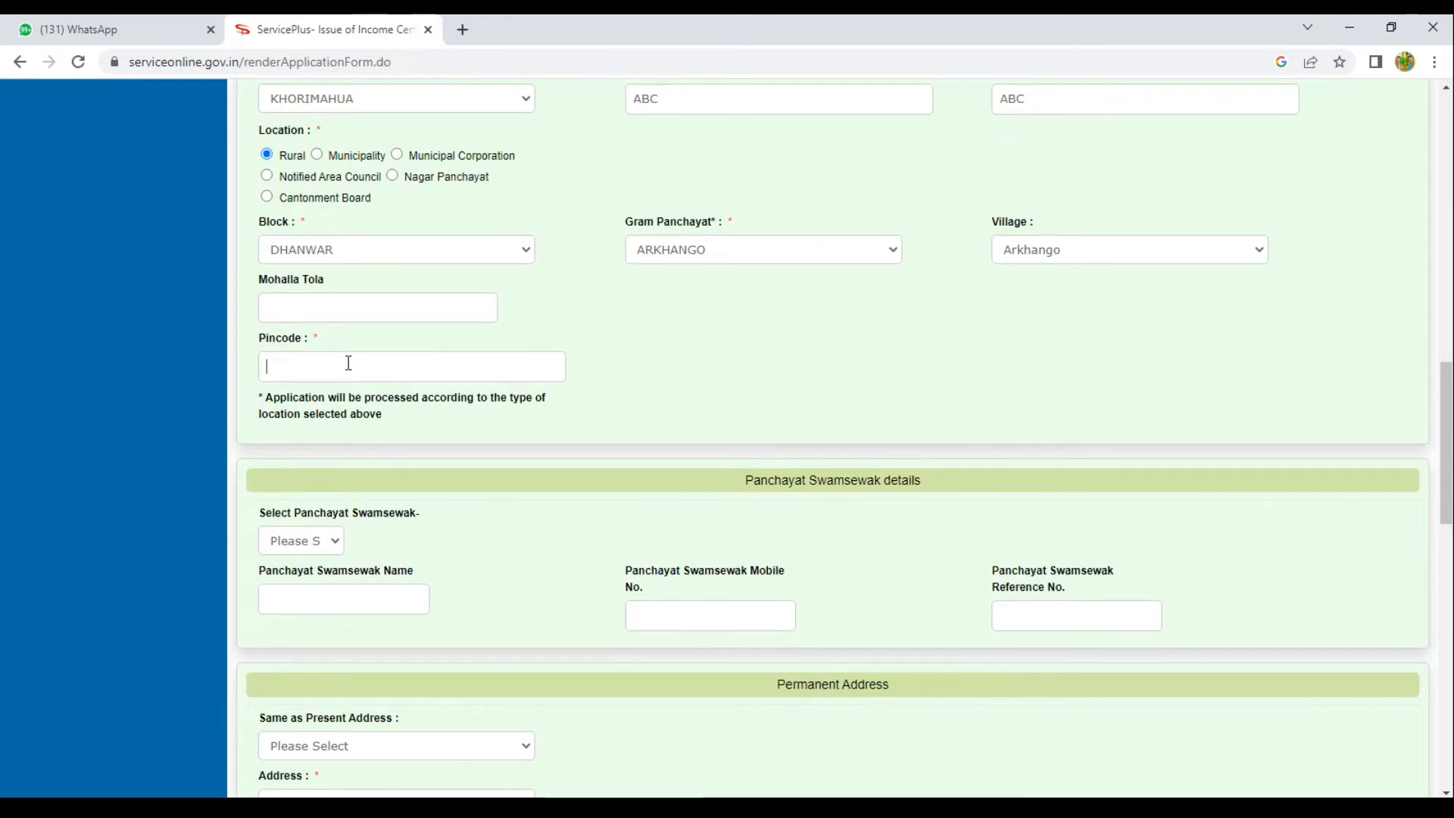
{"action": "type", "text": "825418"}
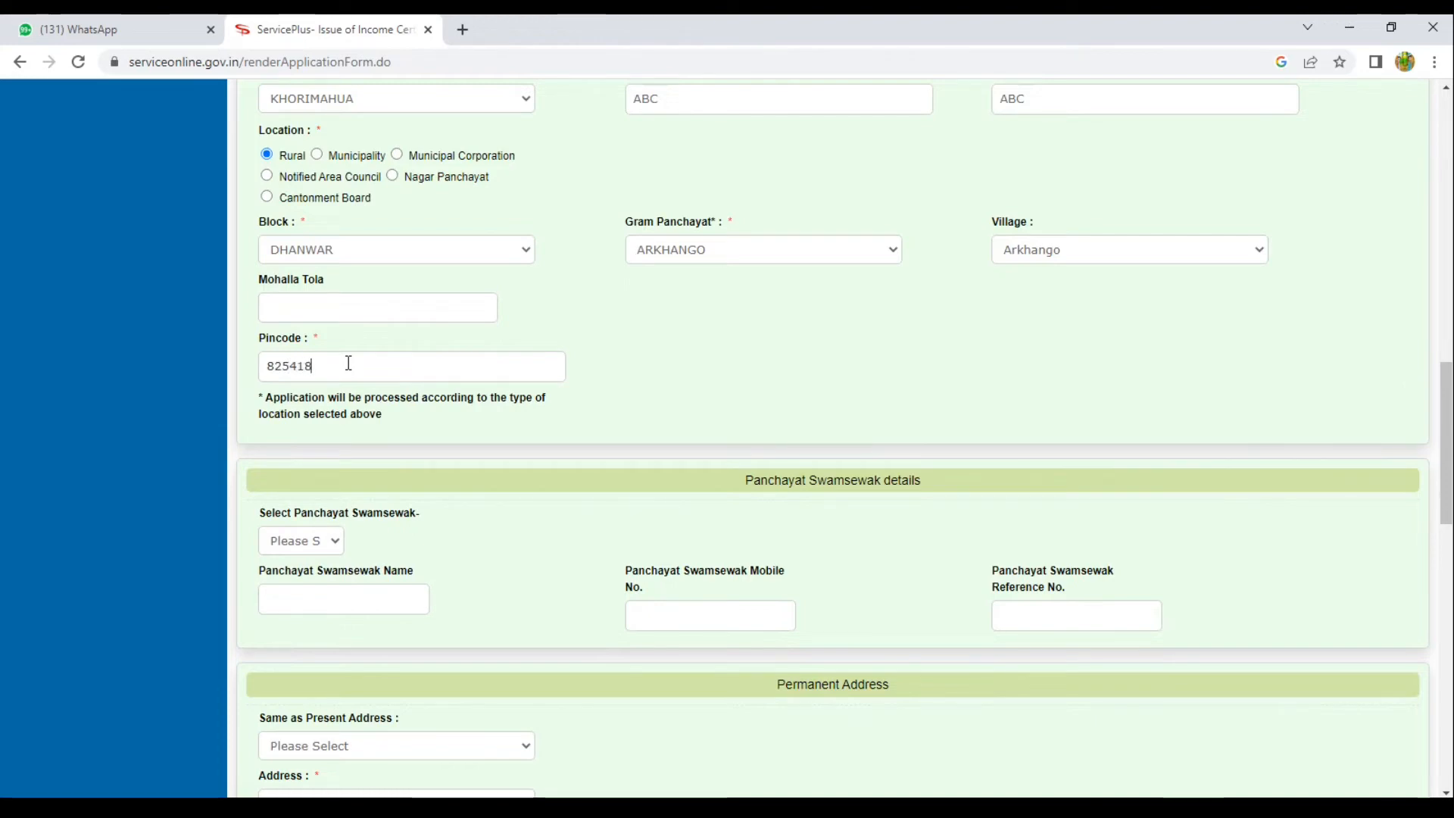
{"action": "scroll", "coordinate": [628, 360], "scroll_direction": "down", "scroll_amount": 1}
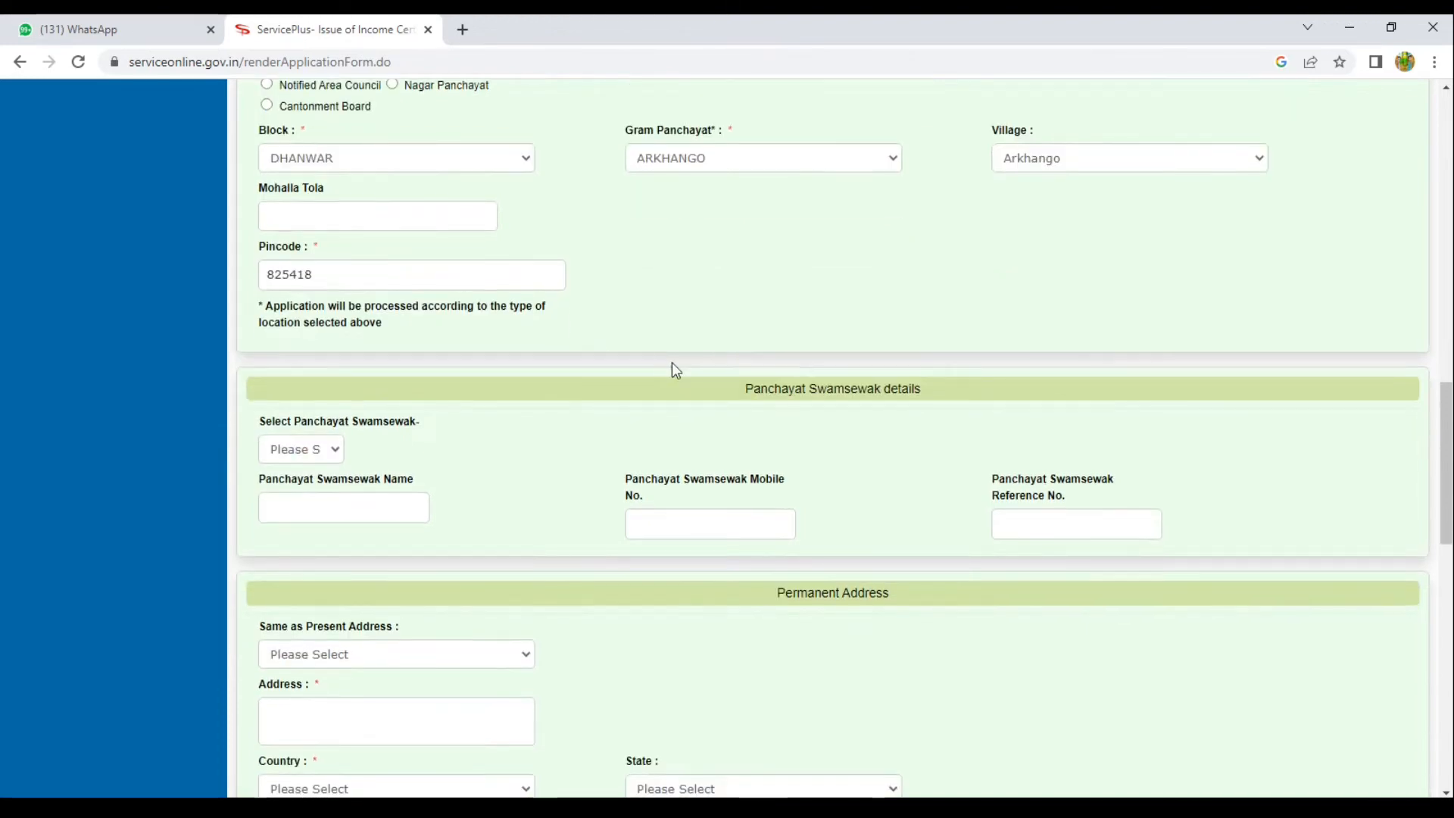
{"action": "scroll", "coordinate": [669, 409], "scroll_direction": "down", "scroll_amount": 2}
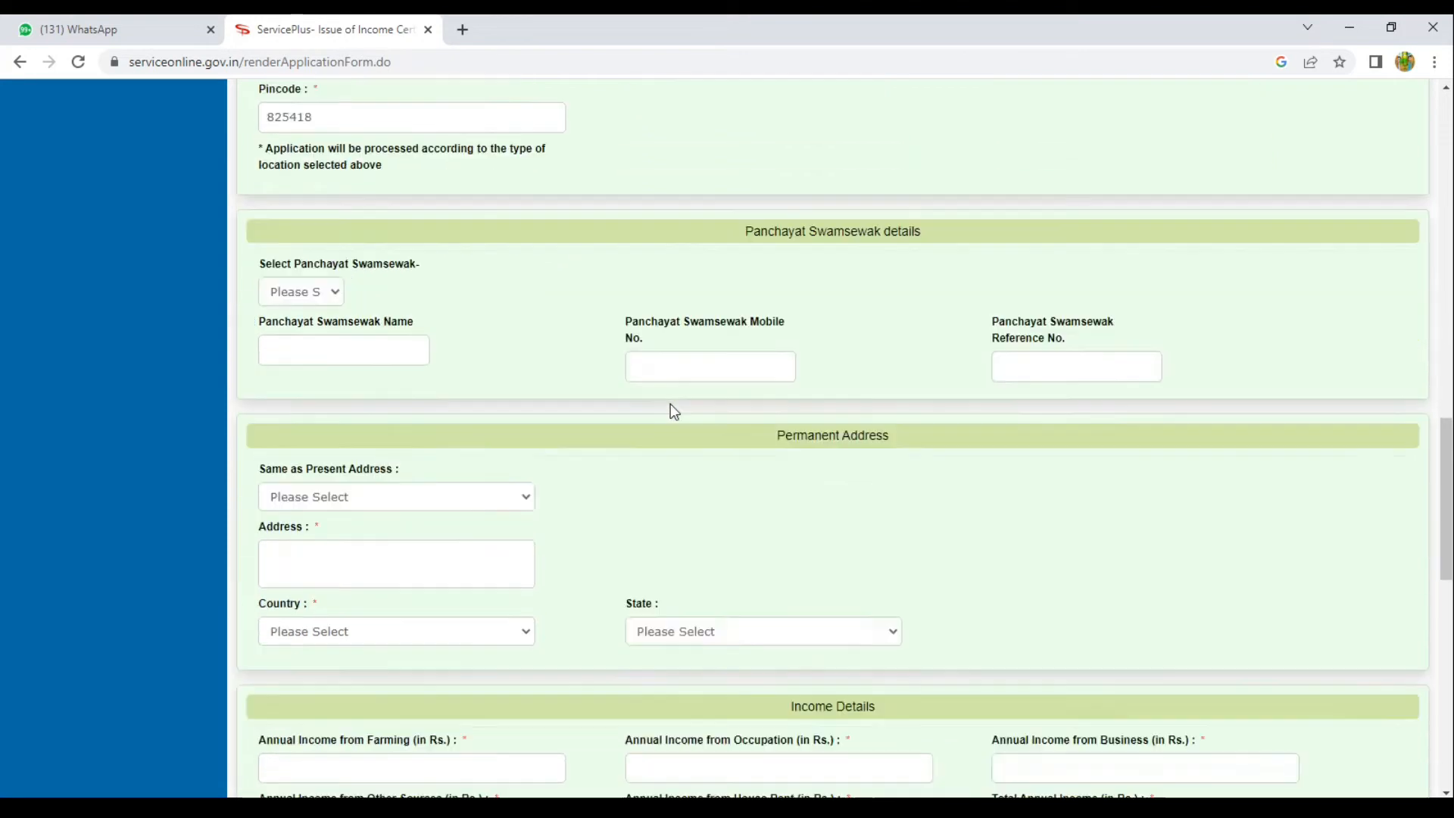
{"action": "left_click", "coordinate": [358, 476]}
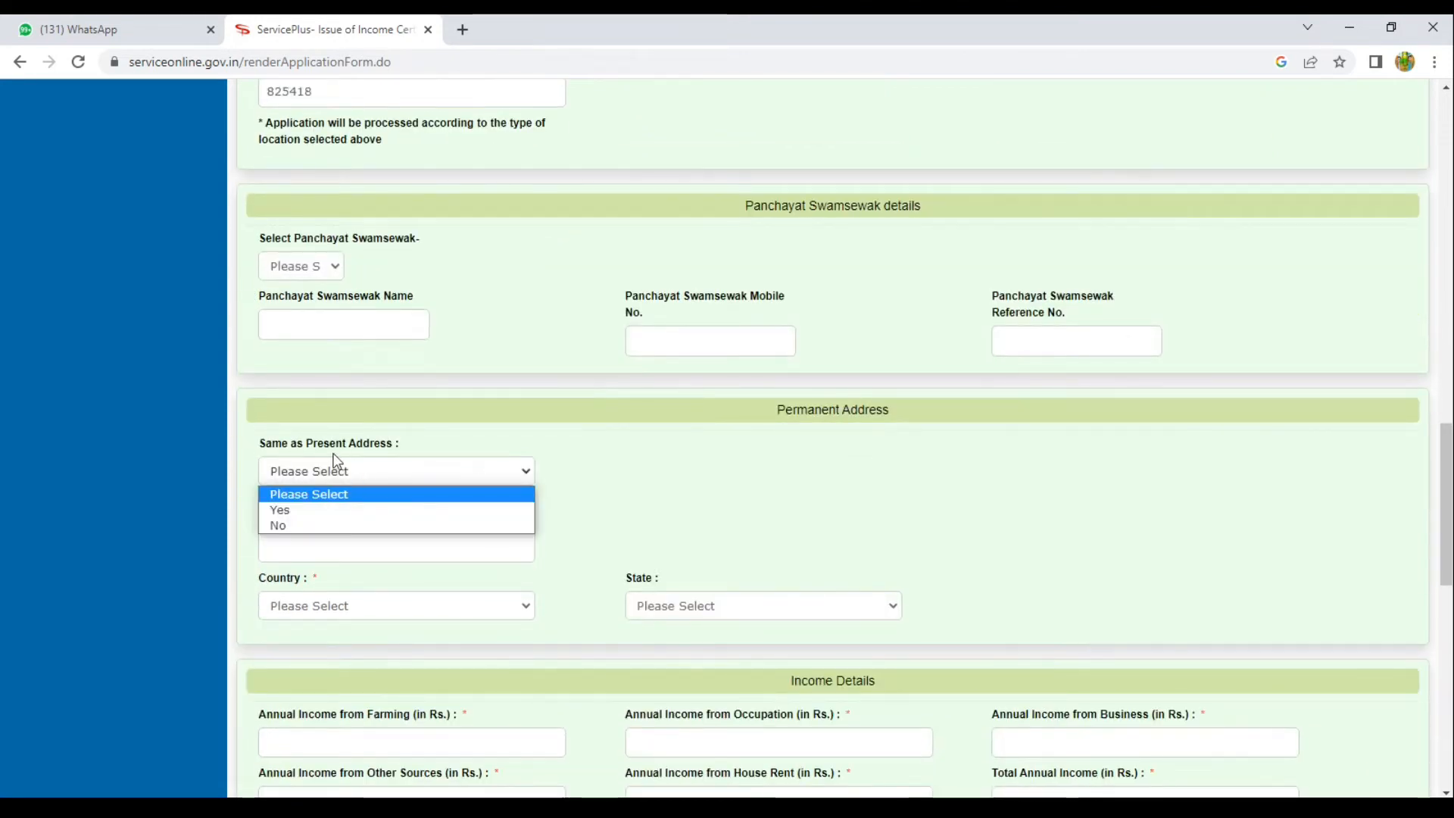
{"action": "left_click", "coordinate": [308, 513]}
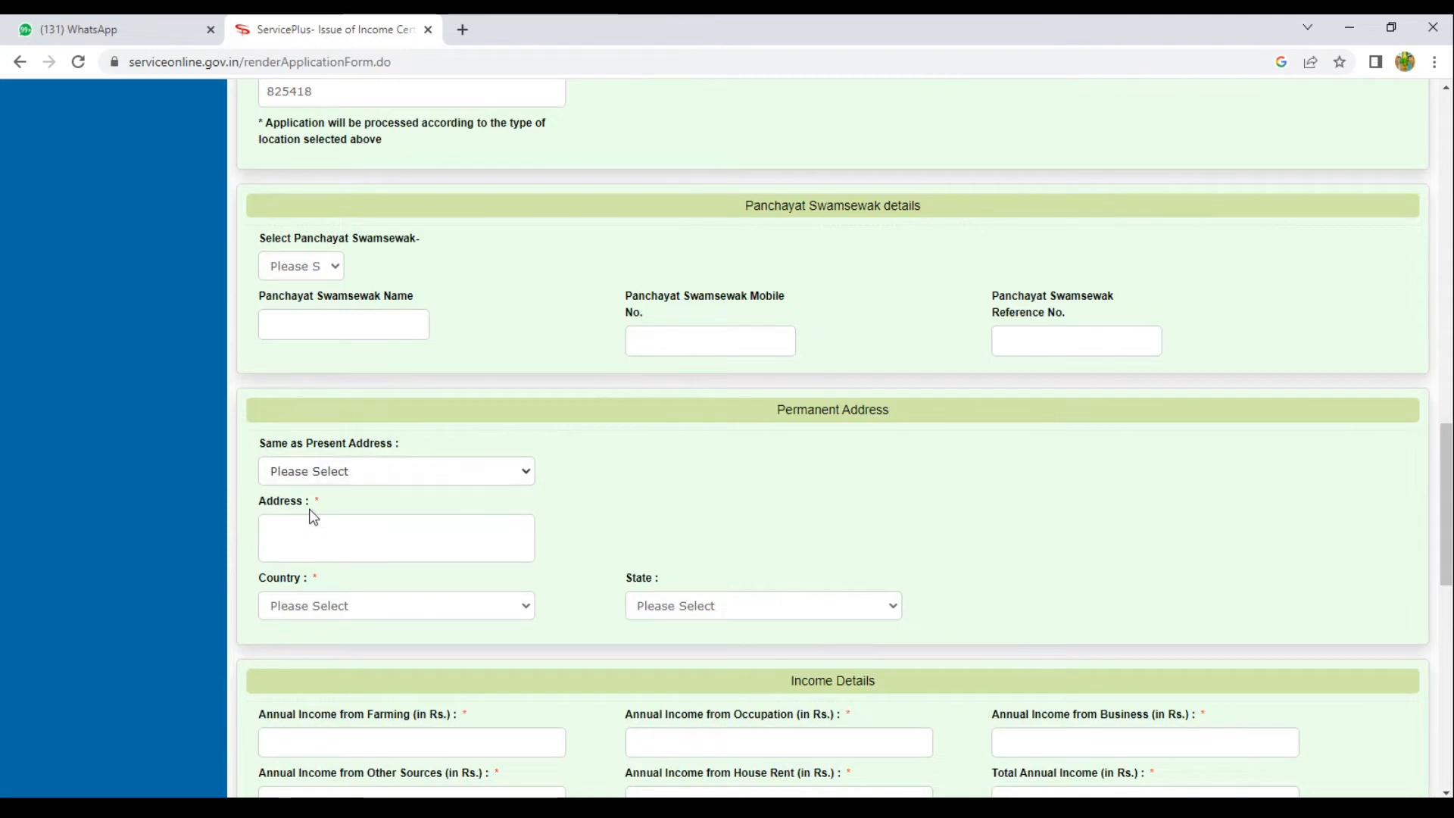
{"action": "scroll", "coordinate": [374, 470], "scroll_direction": "down", "scroll_amount": 6}
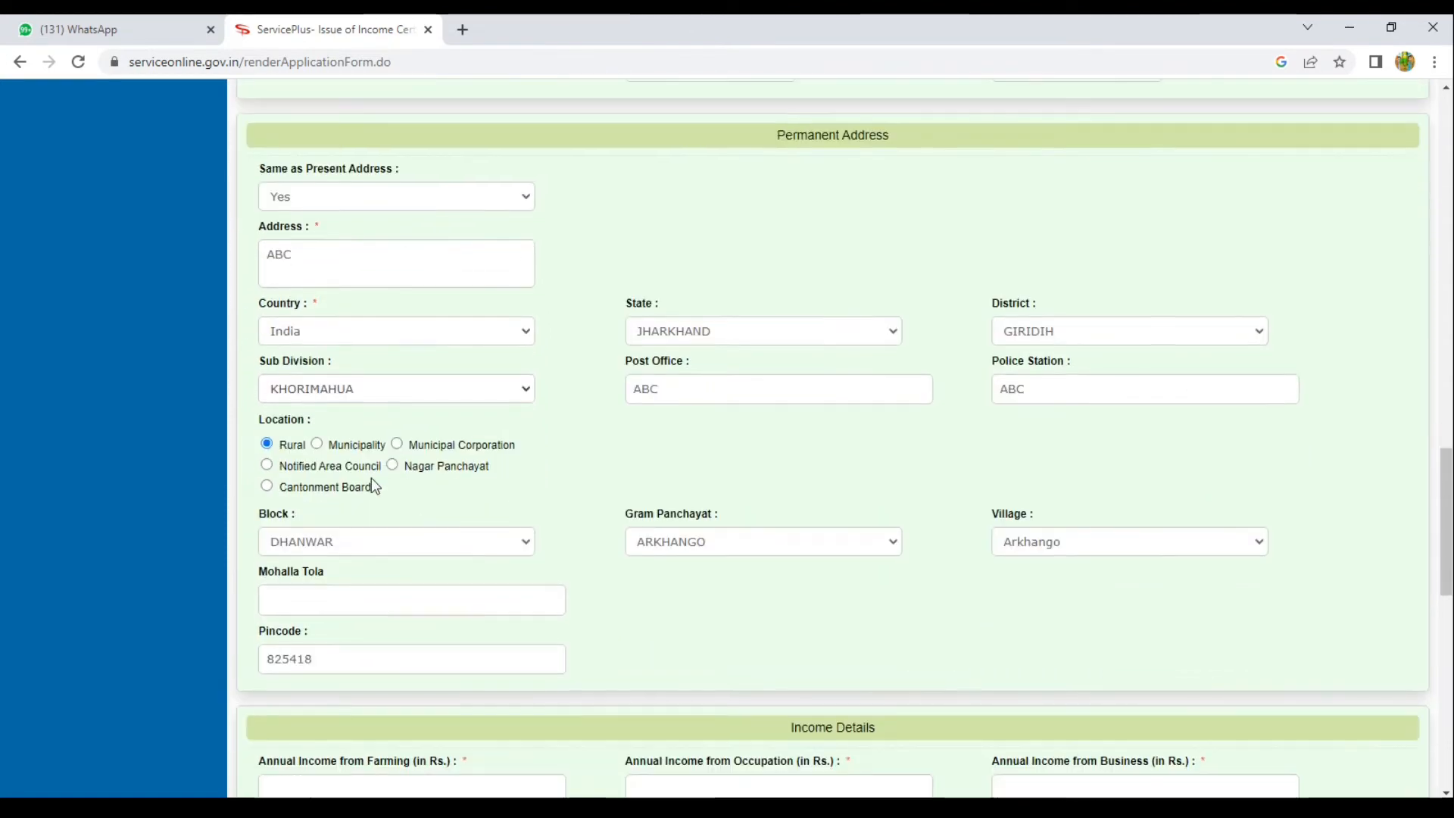
{"action": "scroll", "coordinate": [373, 478], "scroll_direction": "down", "scroll_amount": 1}
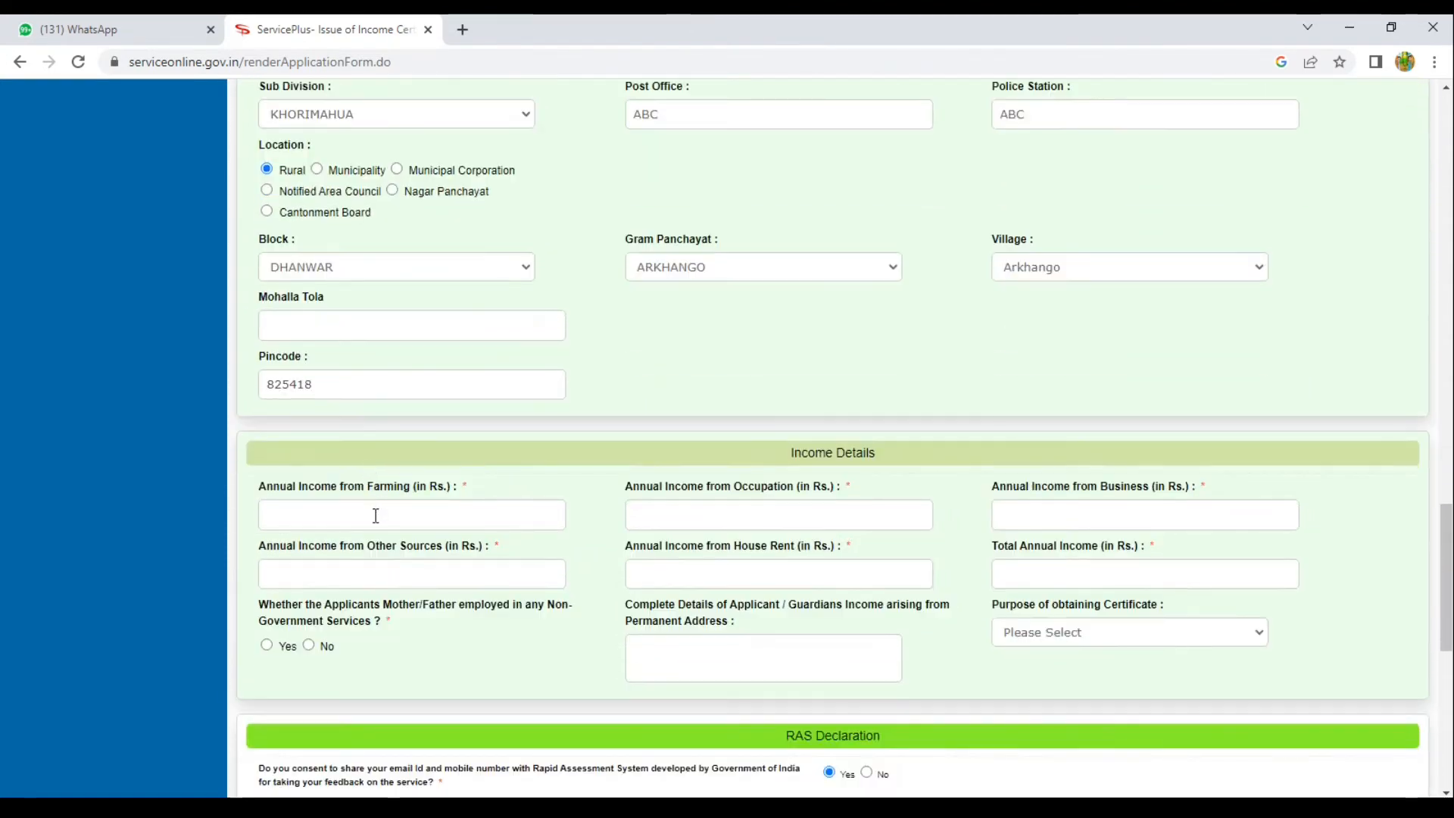
Enter 60000 farming income, 80000 from other sources and 00 for the rest, and answer No on parents' non-government service.
{"action": "left_click", "coordinate": [376, 515]}
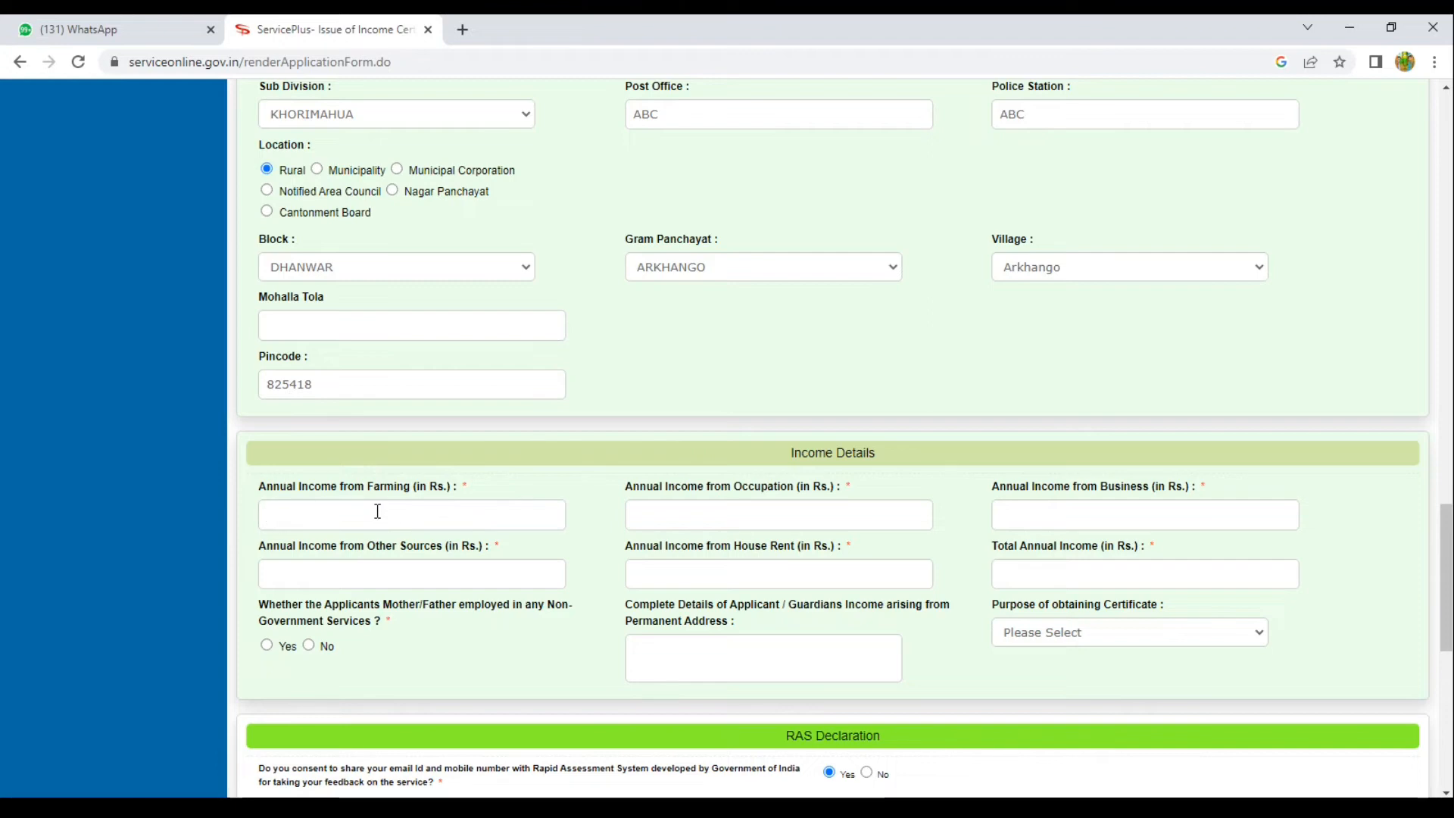
{"action": "type", "text": "6000"}
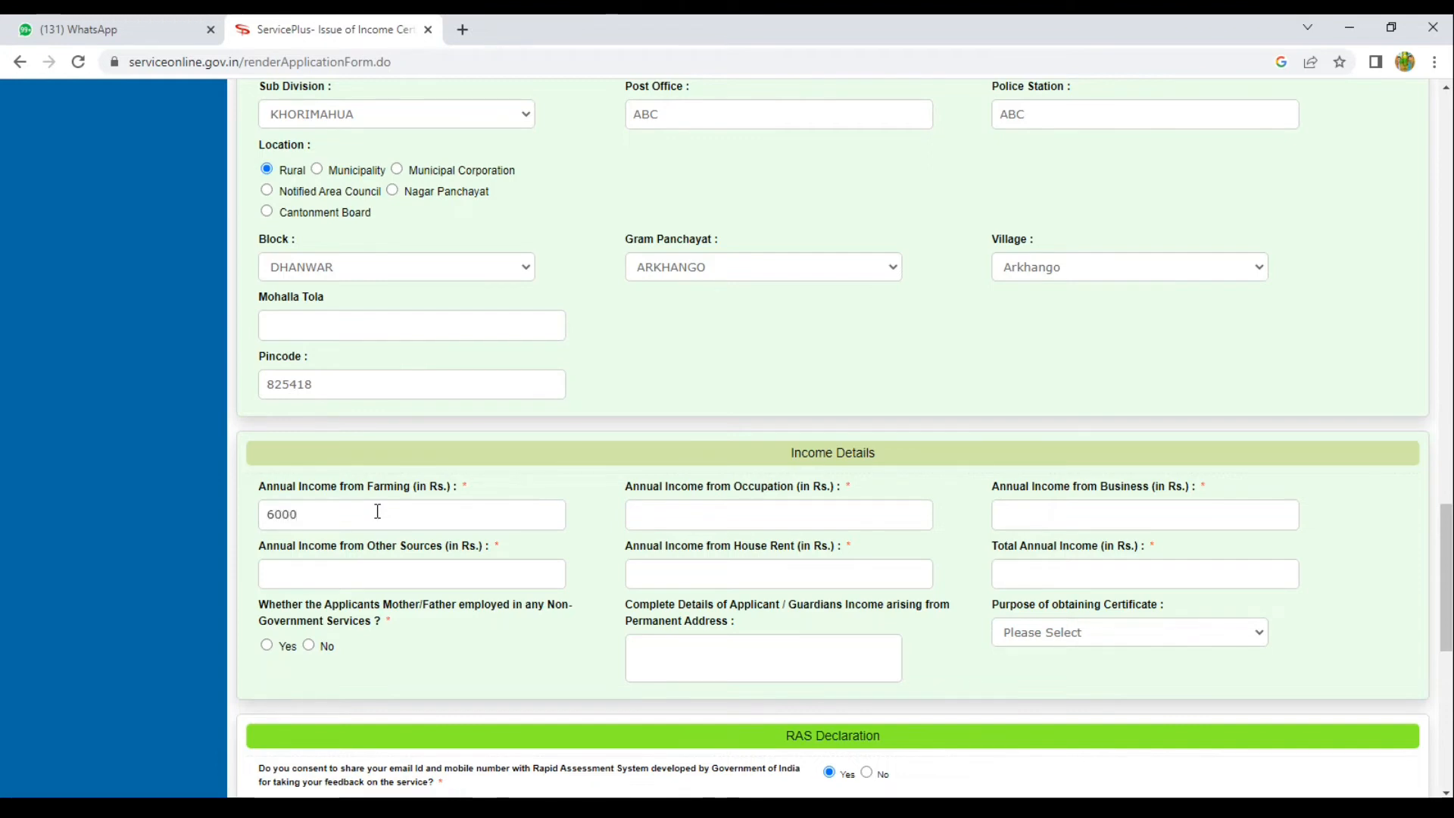
{"action": "type", "text": "0"}
{"action": "key", "text": "Tab"}
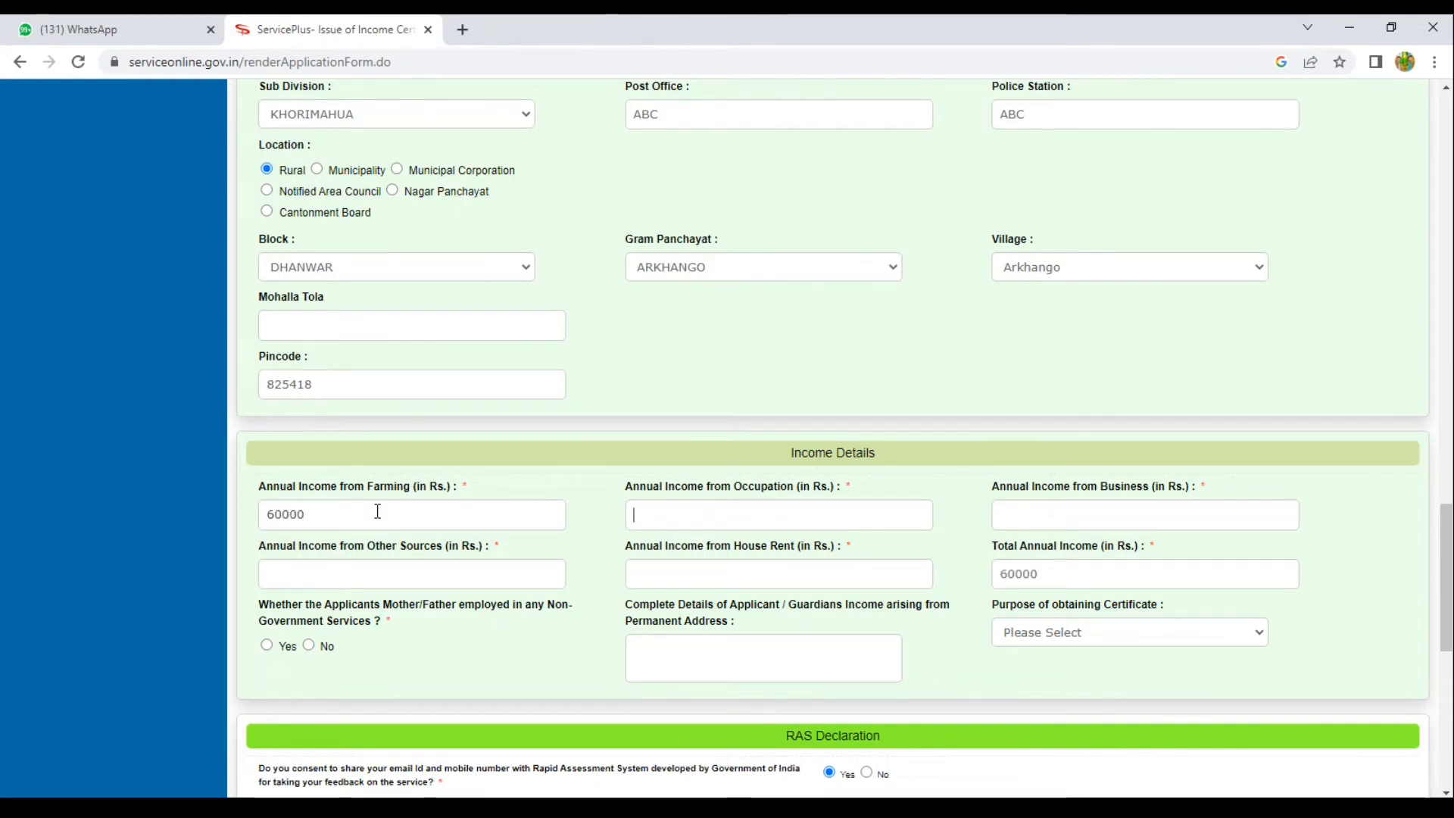
{"action": "type", "text": "00"}
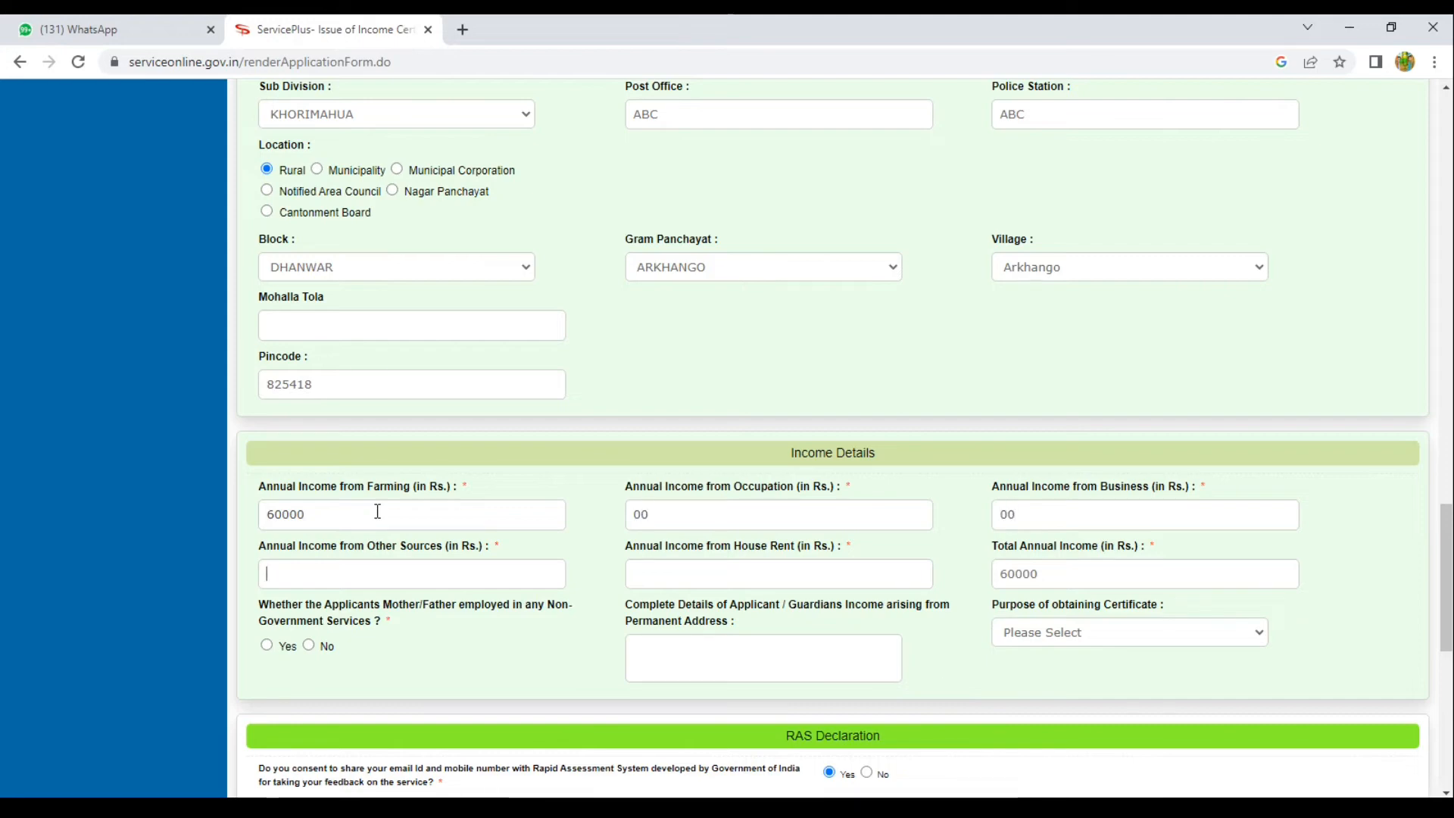
{"action": "type", "text": "80000"}
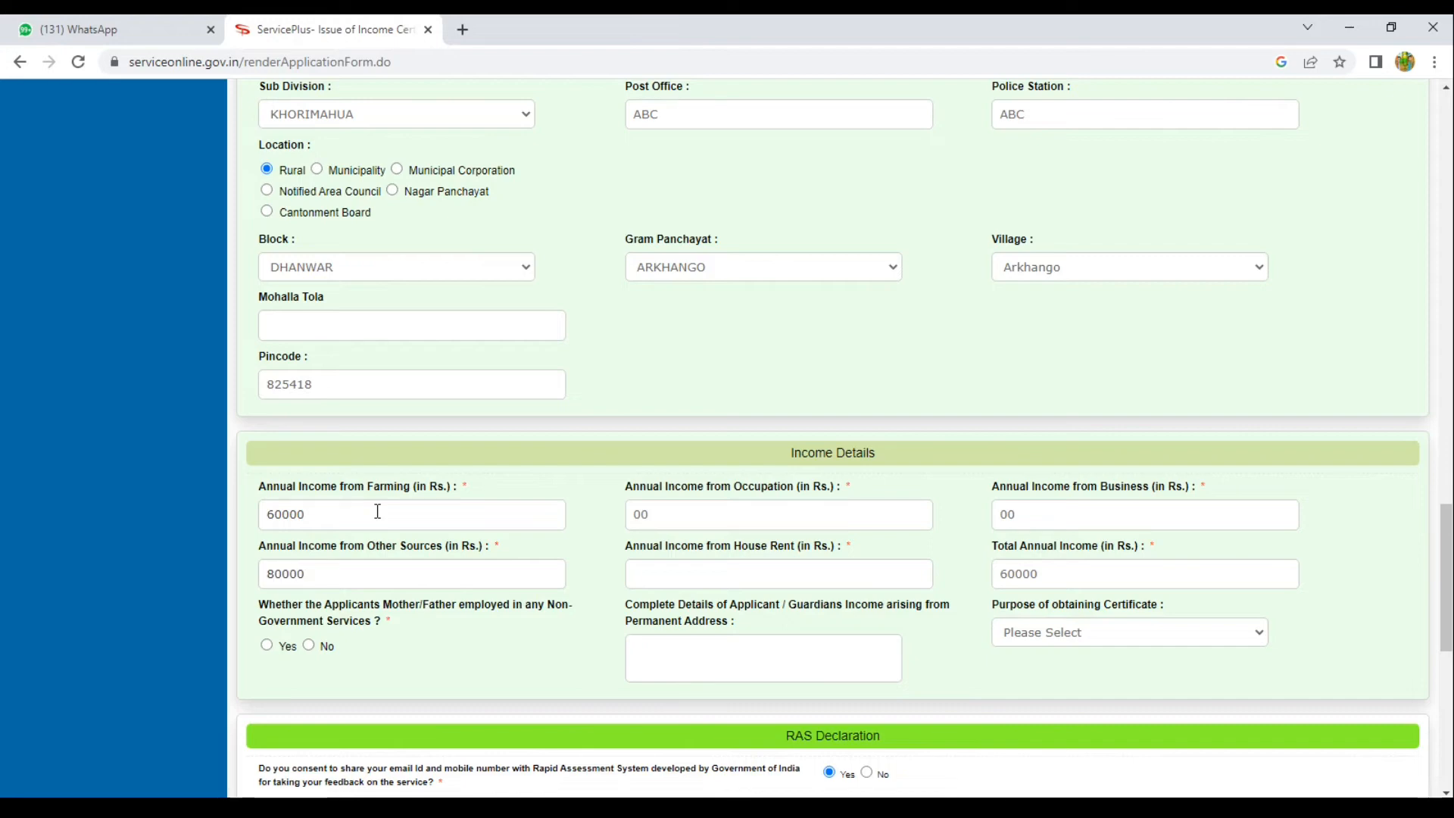
{"action": "key", "text": "Tab"}
{"action": "key", "text": "Tab"}
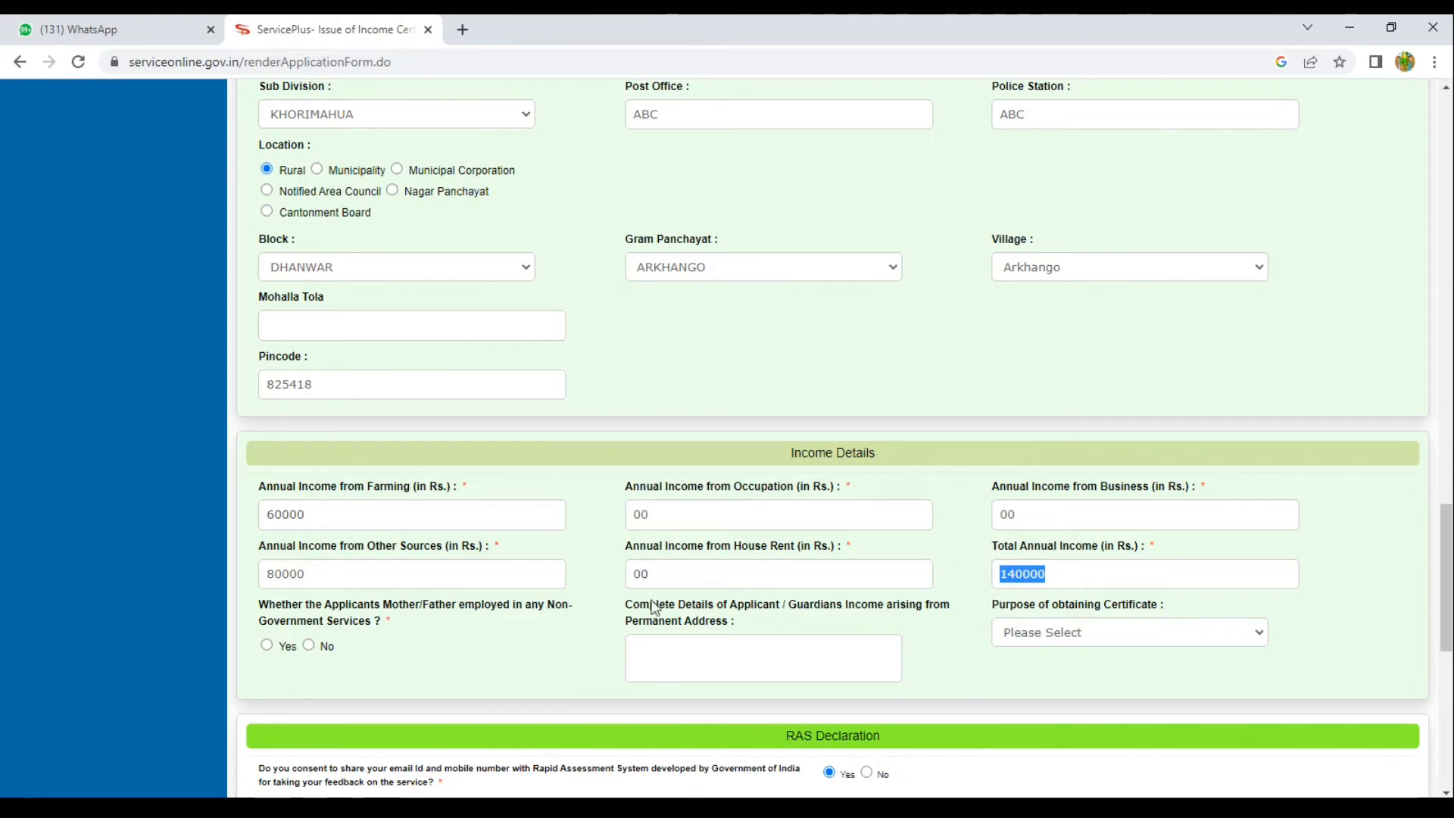
{"action": "left_click", "coordinate": [402, 653]}
{"action": "scroll", "coordinate": [401, 653], "scroll_direction": "down", "scroll_amount": 2}
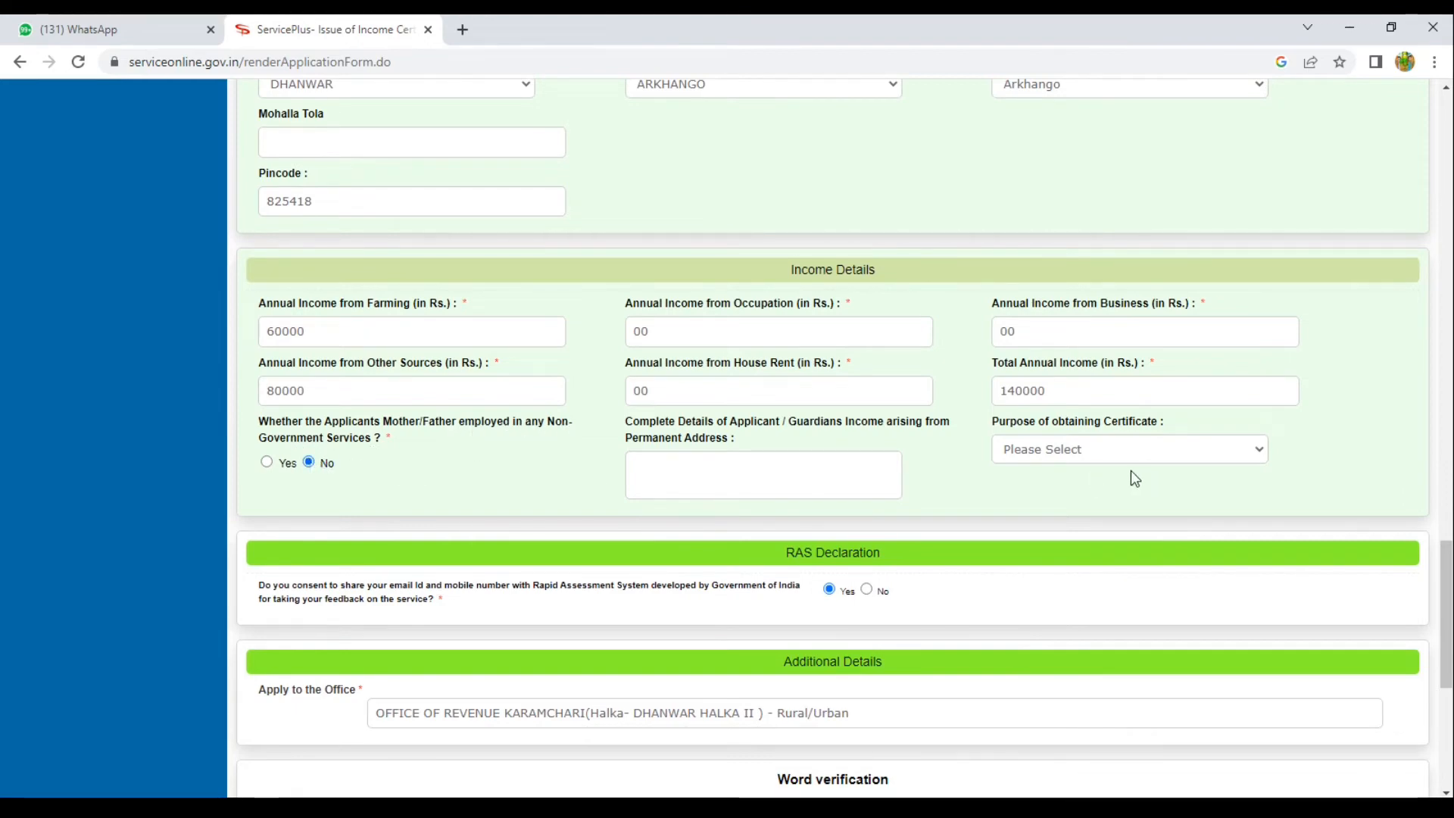
Choose Education as the certificate purpose and enter the word-verification code.
{"action": "left_click", "coordinate": [1041, 452]}
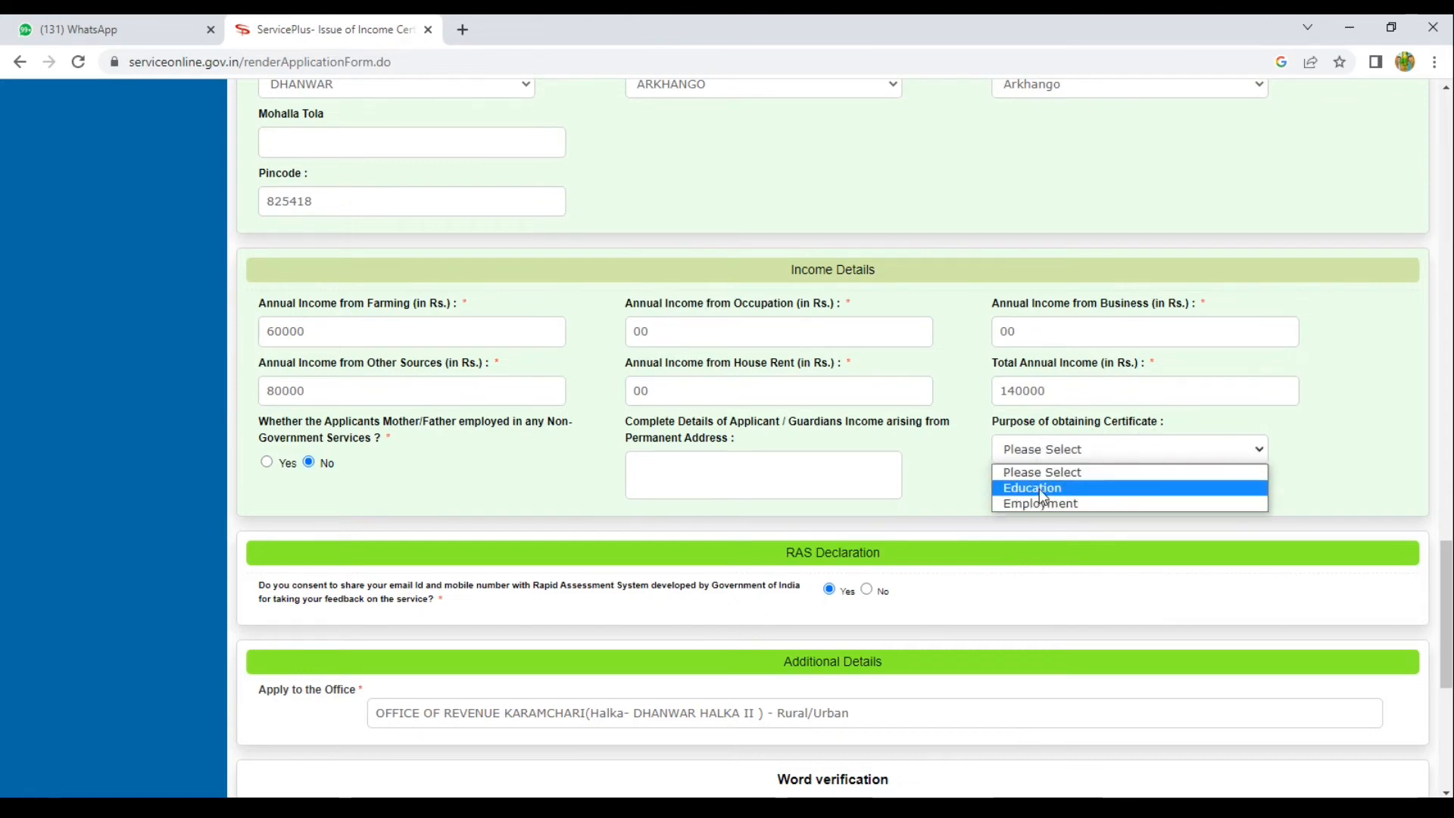
{"action": "left_click", "coordinate": [1039, 489]}
{"action": "scroll", "coordinate": [679, 476], "scroll_direction": "down", "scroll_amount": 1}
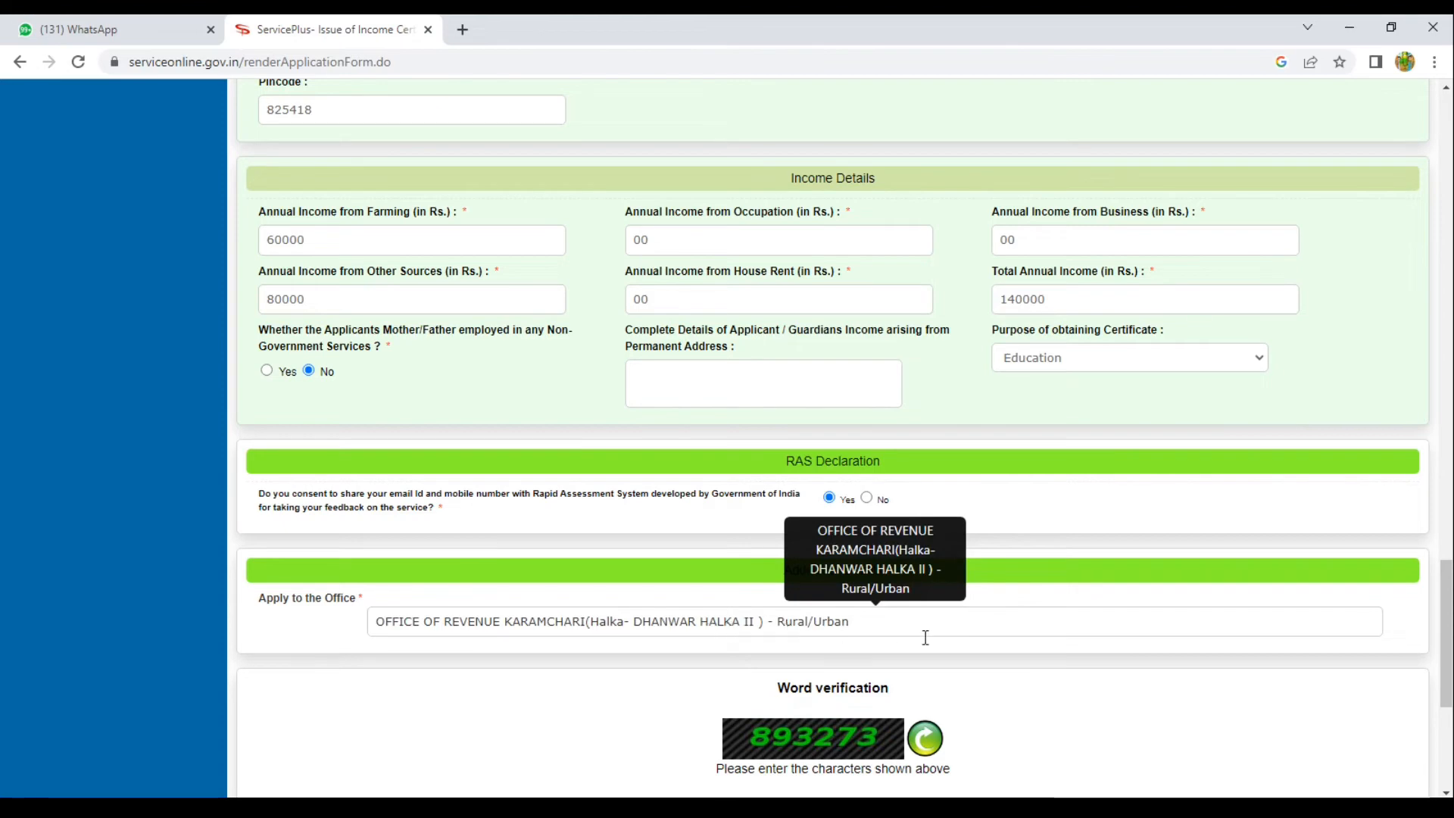
{"action": "scroll", "coordinate": [926, 640], "scroll_direction": "down", "scroll_amount": 1}
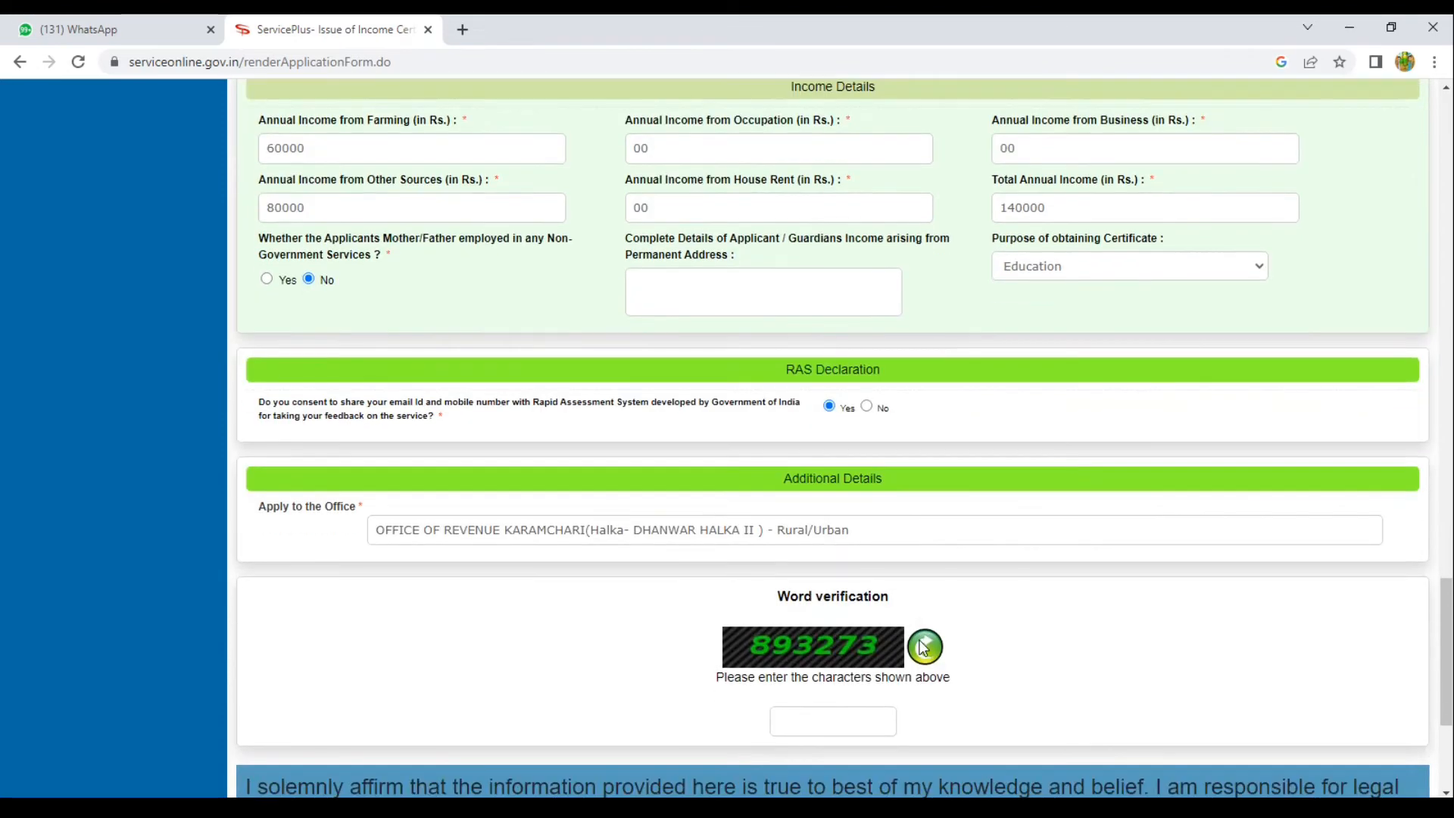
{"action": "left_click", "coordinate": [820, 722]}
{"action": "type", "text": "893273"}
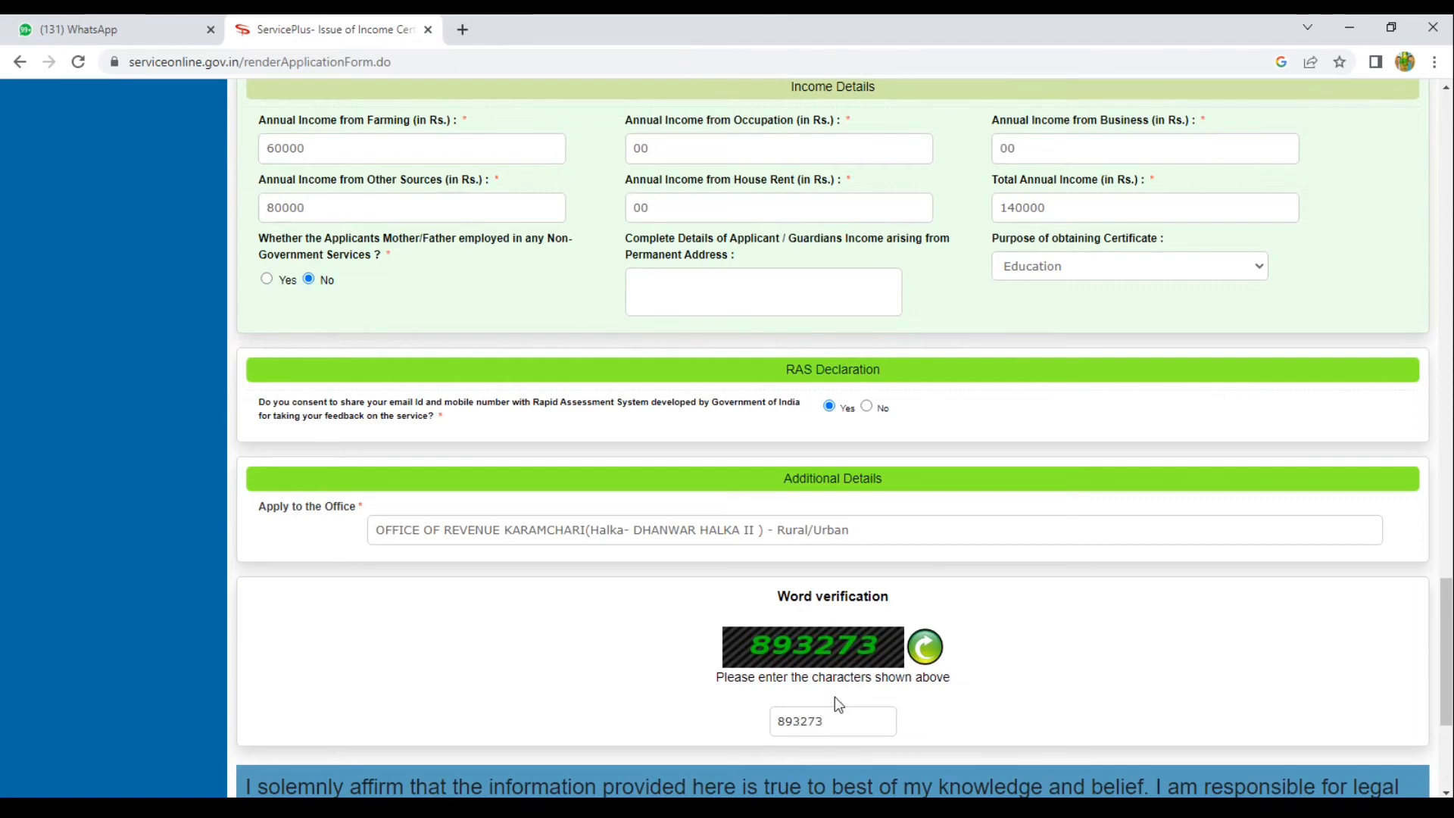
{"action": "scroll", "coordinate": [839, 704], "scroll_direction": "down", "scroll_amount": 2}
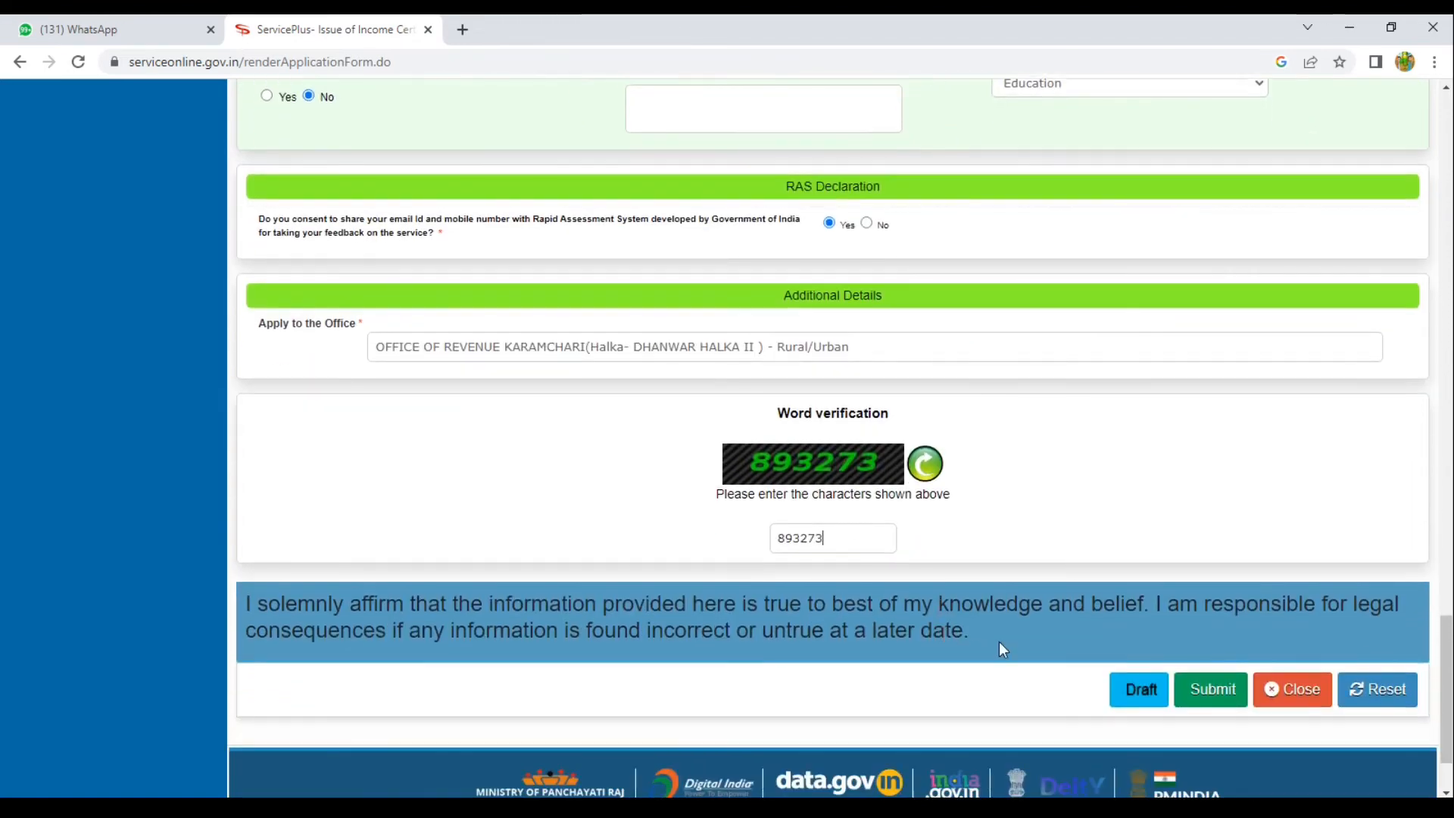
Submit the application and scroll through the preview to the Attach Annexure button.
{"action": "left_click", "coordinate": [1210, 701]}
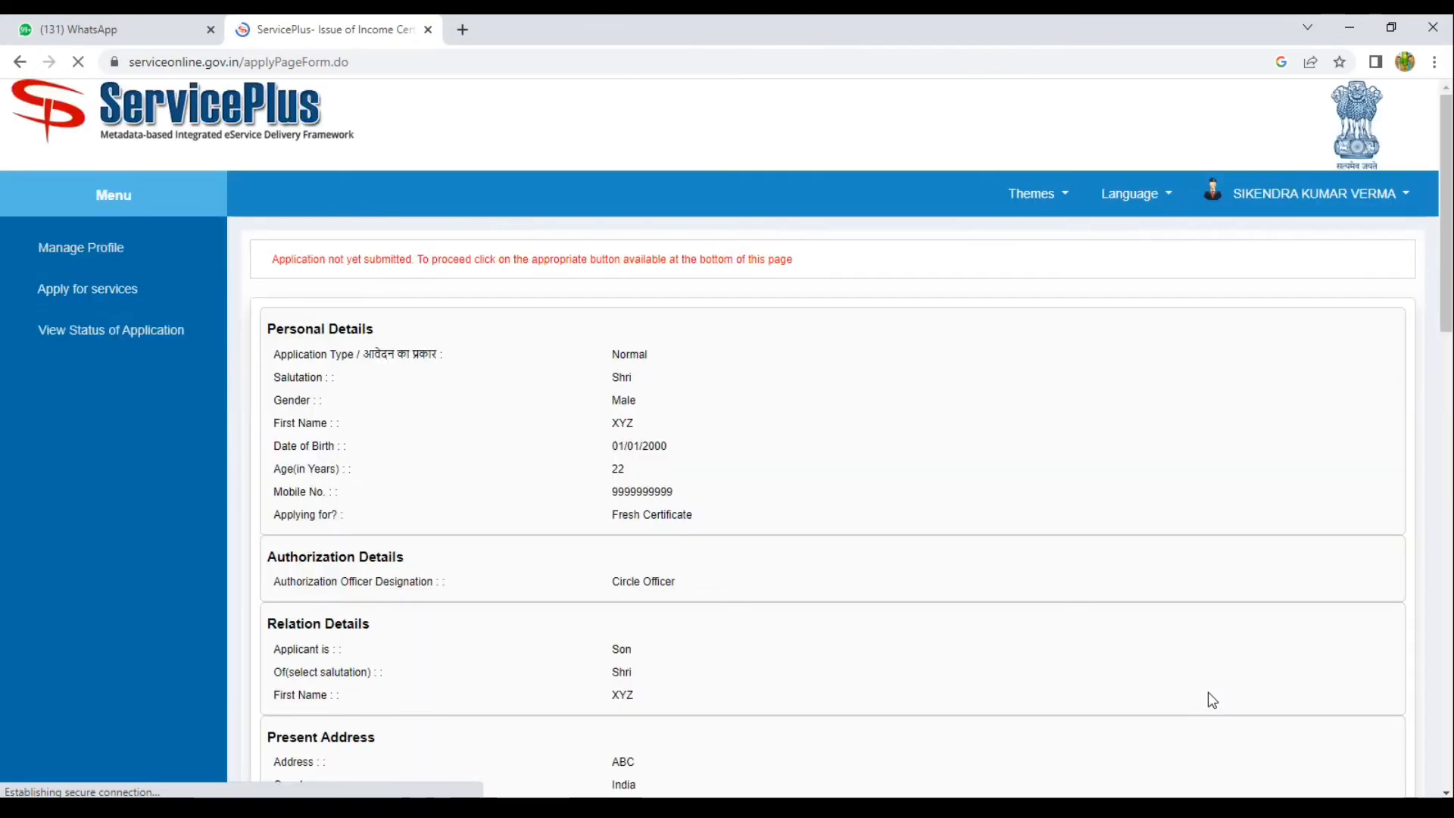
{"action": "scroll", "coordinate": [1207, 692], "scroll_direction": "down", "scroll_amount": 3}
{"action": "scroll", "coordinate": [1207, 692], "scroll_direction": "down", "scroll_amount": 10}
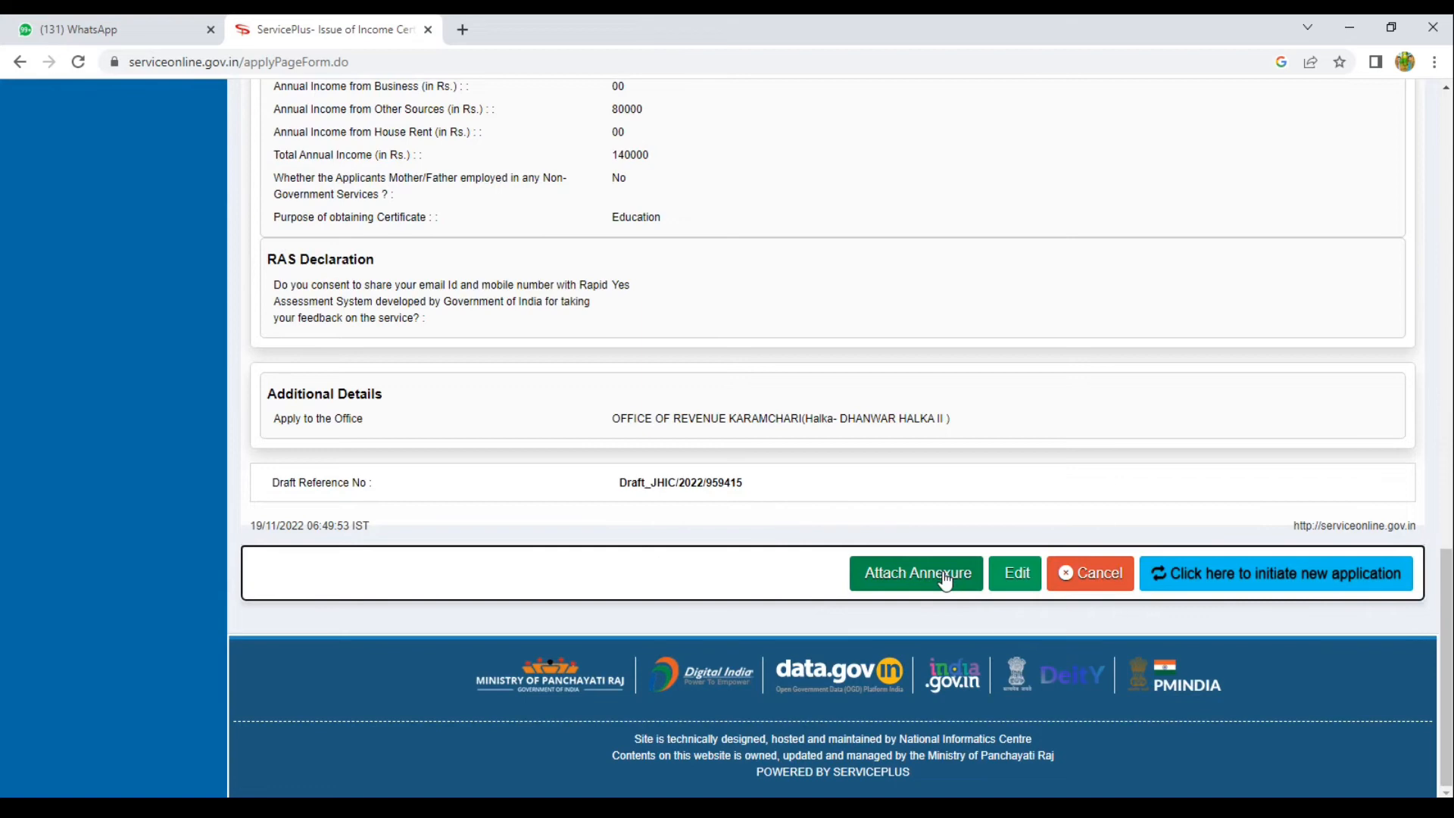
{"action": "scroll", "coordinate": [944, 579], "scroll_direction": "up", "scroll_amount": 15}
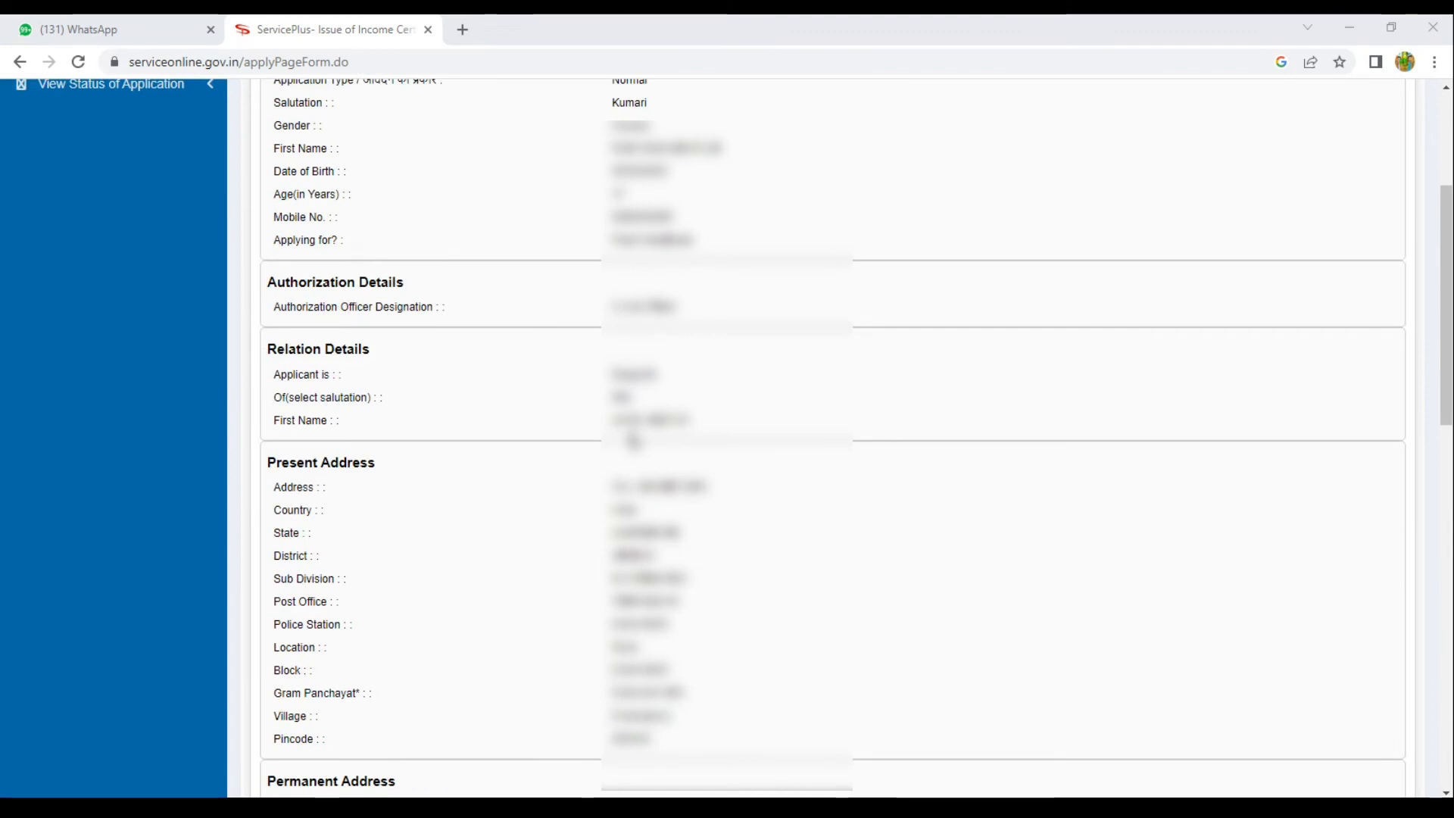
{"action": "scroll", "coordinate": [634, 442], "scroll_direction": "down", "scroll_amount": 3}
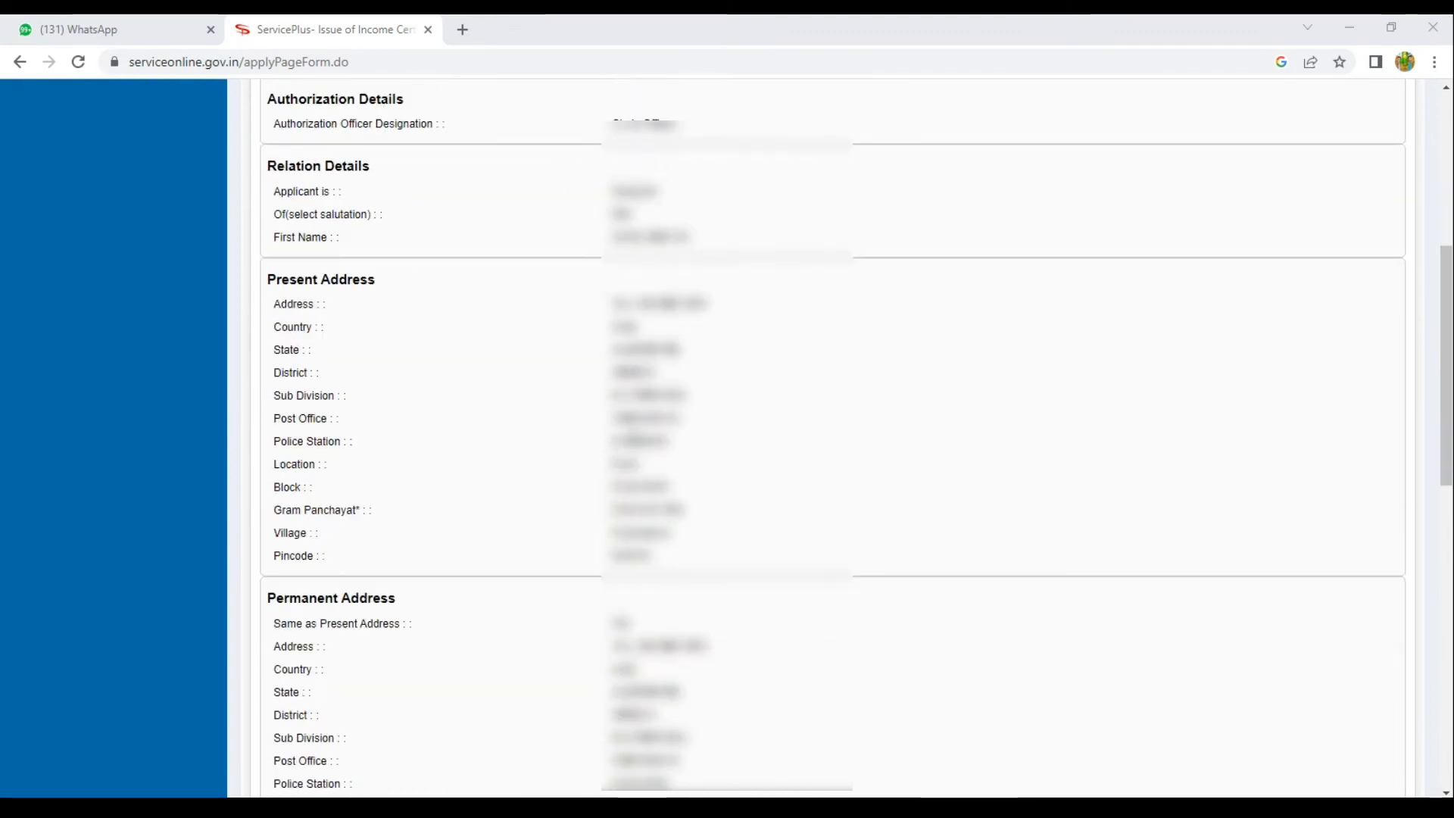
{"action": "scroll", "coordinate": [634, 442], "scroll_direction": "down", "scroll_amount": 7}
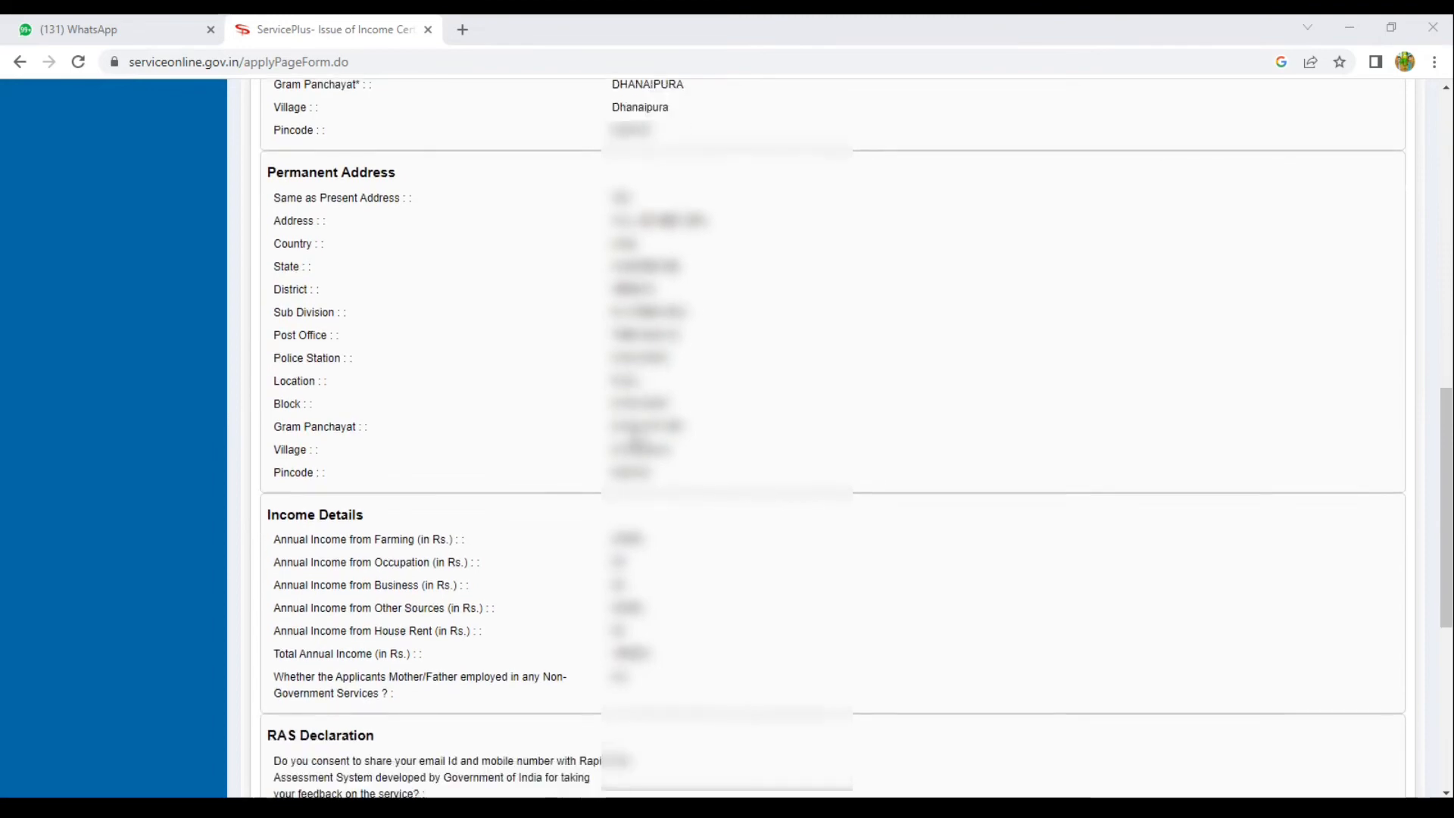
{"action": "scroll", "coordinate": [634, 441], "scroll_direction": "down", "scroll_amount": 8}
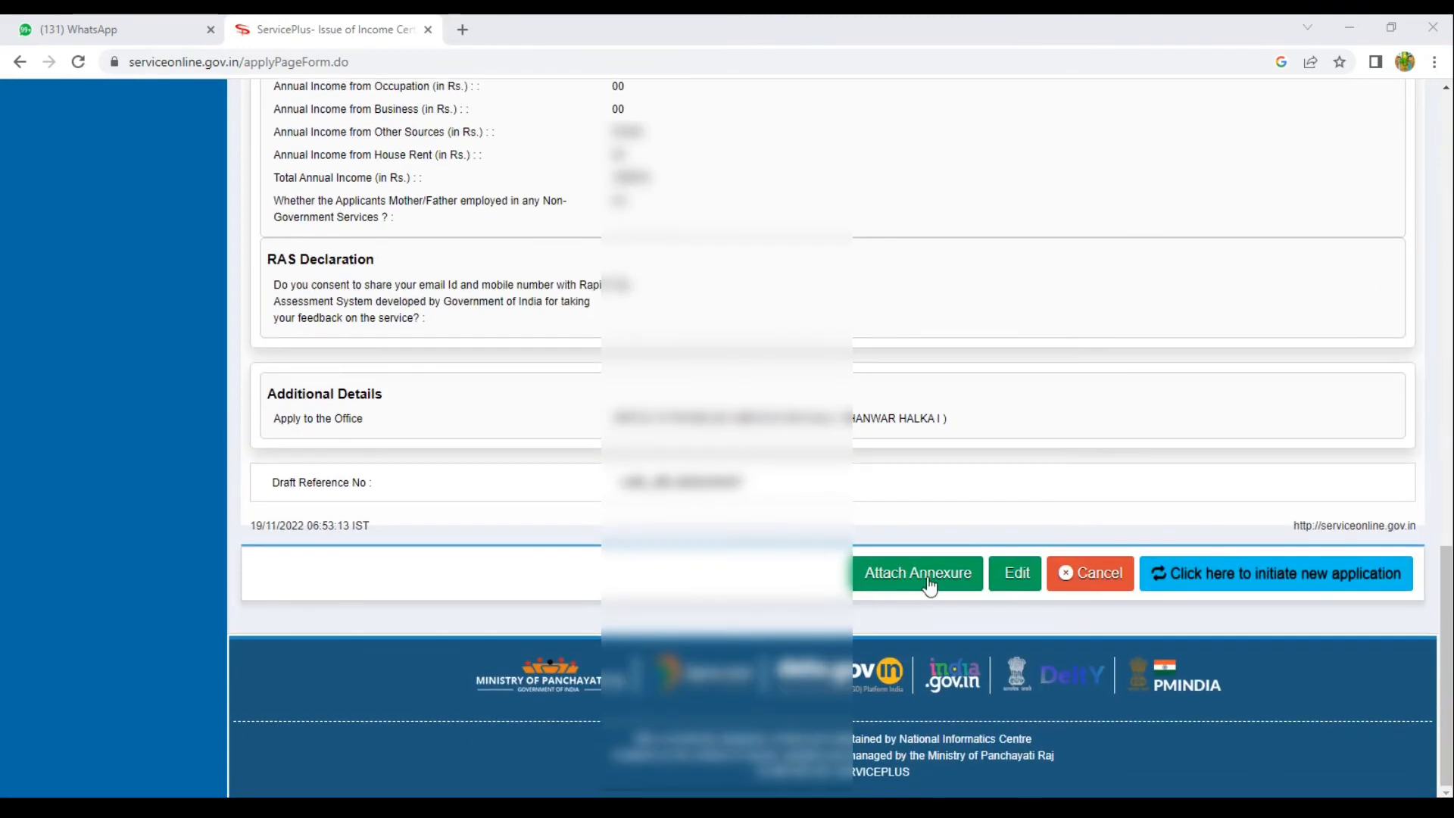
On the enclosures page, select Salary Slip and Affidavit from Parent as the document types.
{"action": "left_click", "coordinate": [929, 580]}
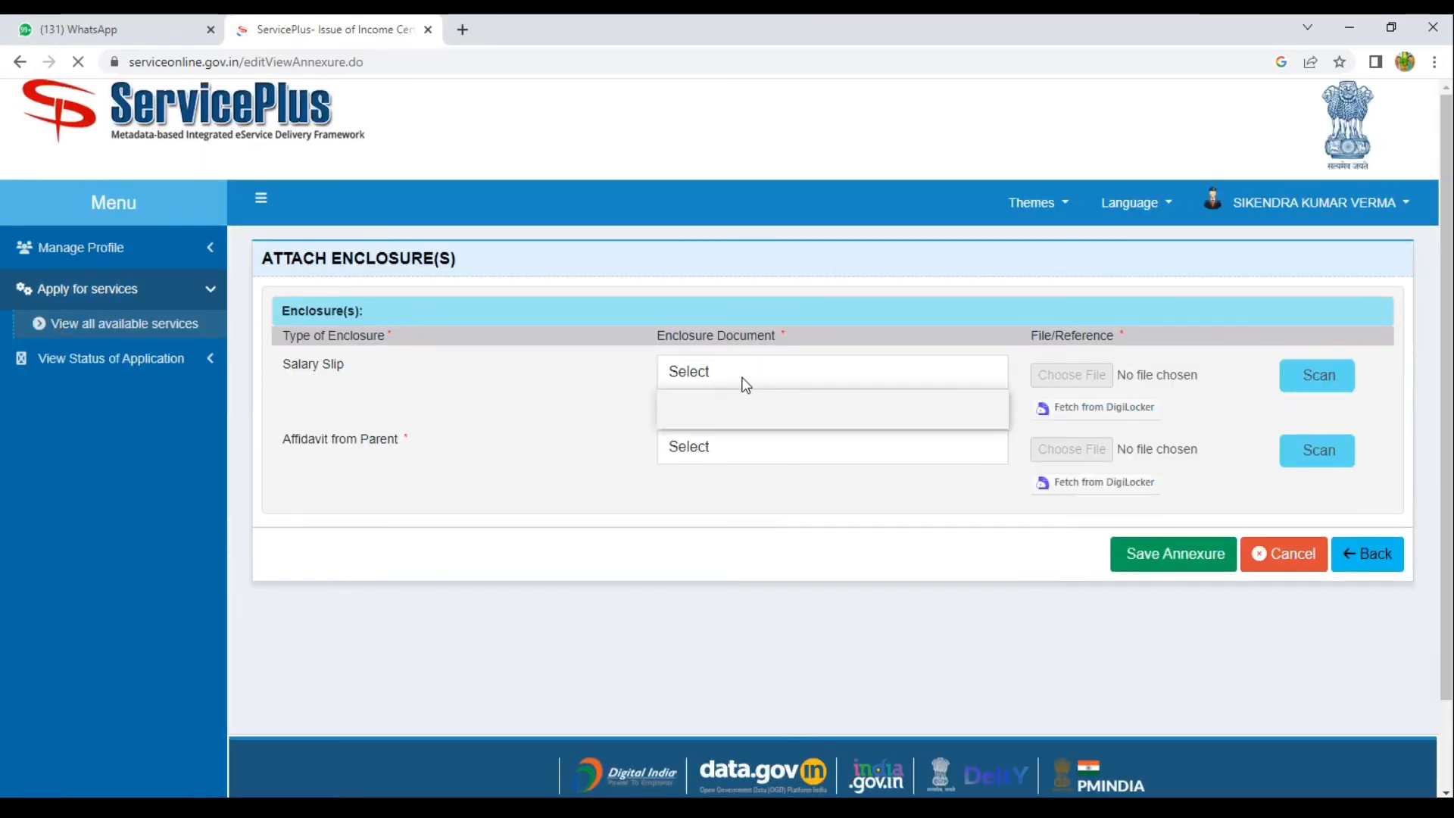
{"action": "left_click", "coordinate": [740, 379]}
{"action": "left_click", "coordinate": [739, 421]}
{"action": "left_click", "coordinate": [733, 455]}
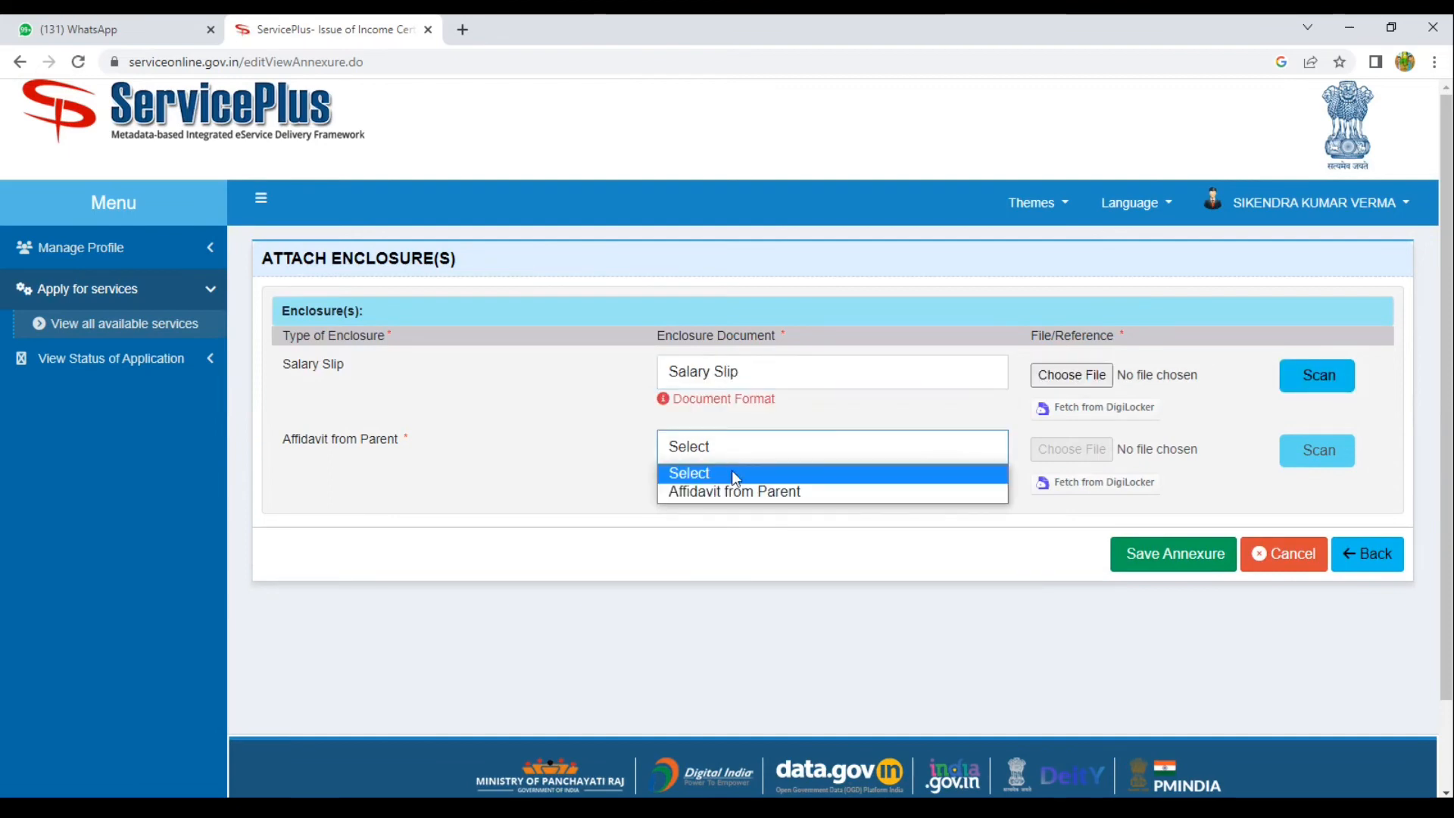
{"action": "left_click", "coordinate": [732, 493]}
Attach ic.pdf as the Salary Slip and oth.pdf as the Affidavit, then save the annexure.
{"action": "left_click", "coordinate": [1063, 379]}
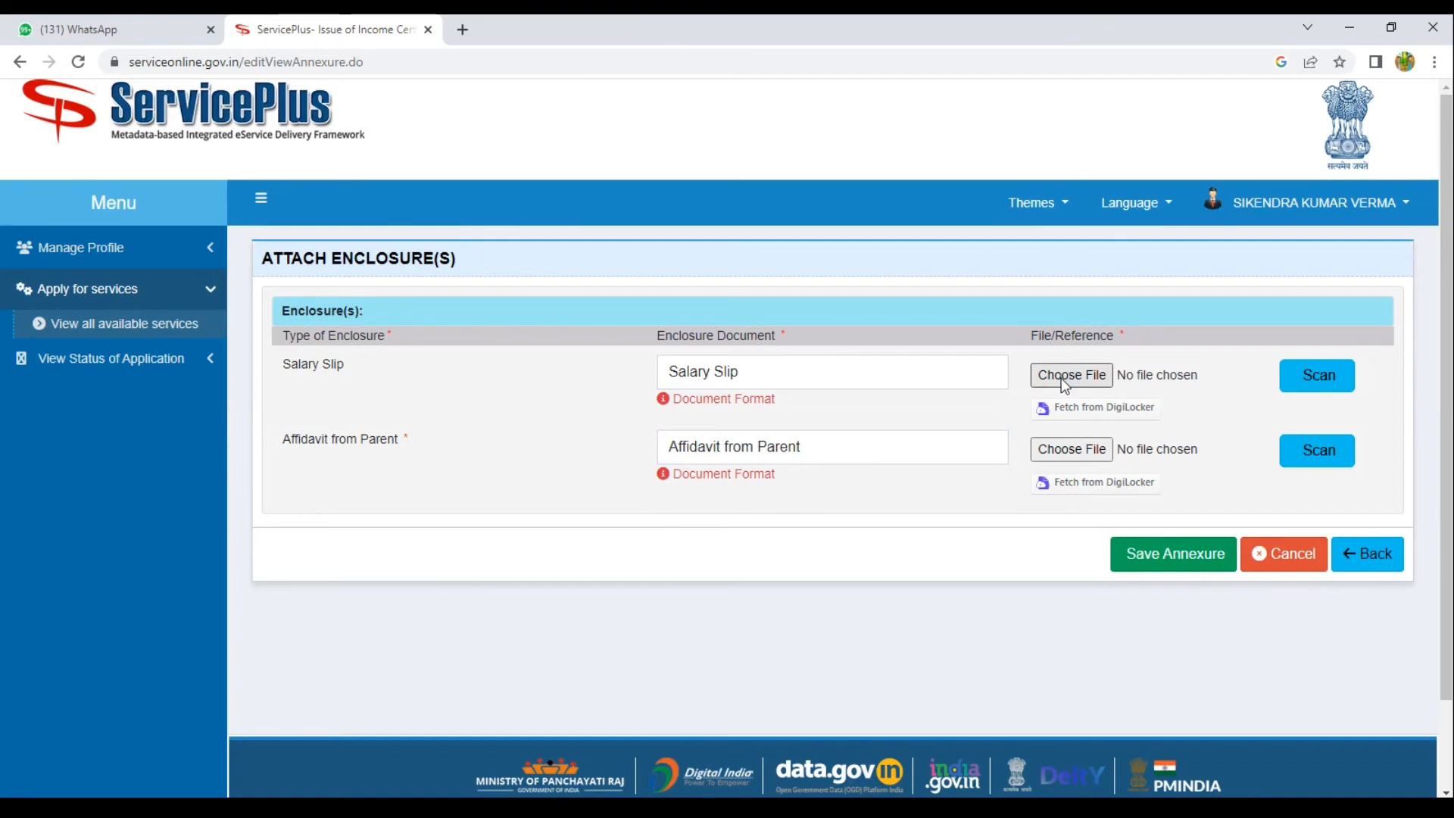
{"action": "left_click", "coordinate": [1063, 381]}
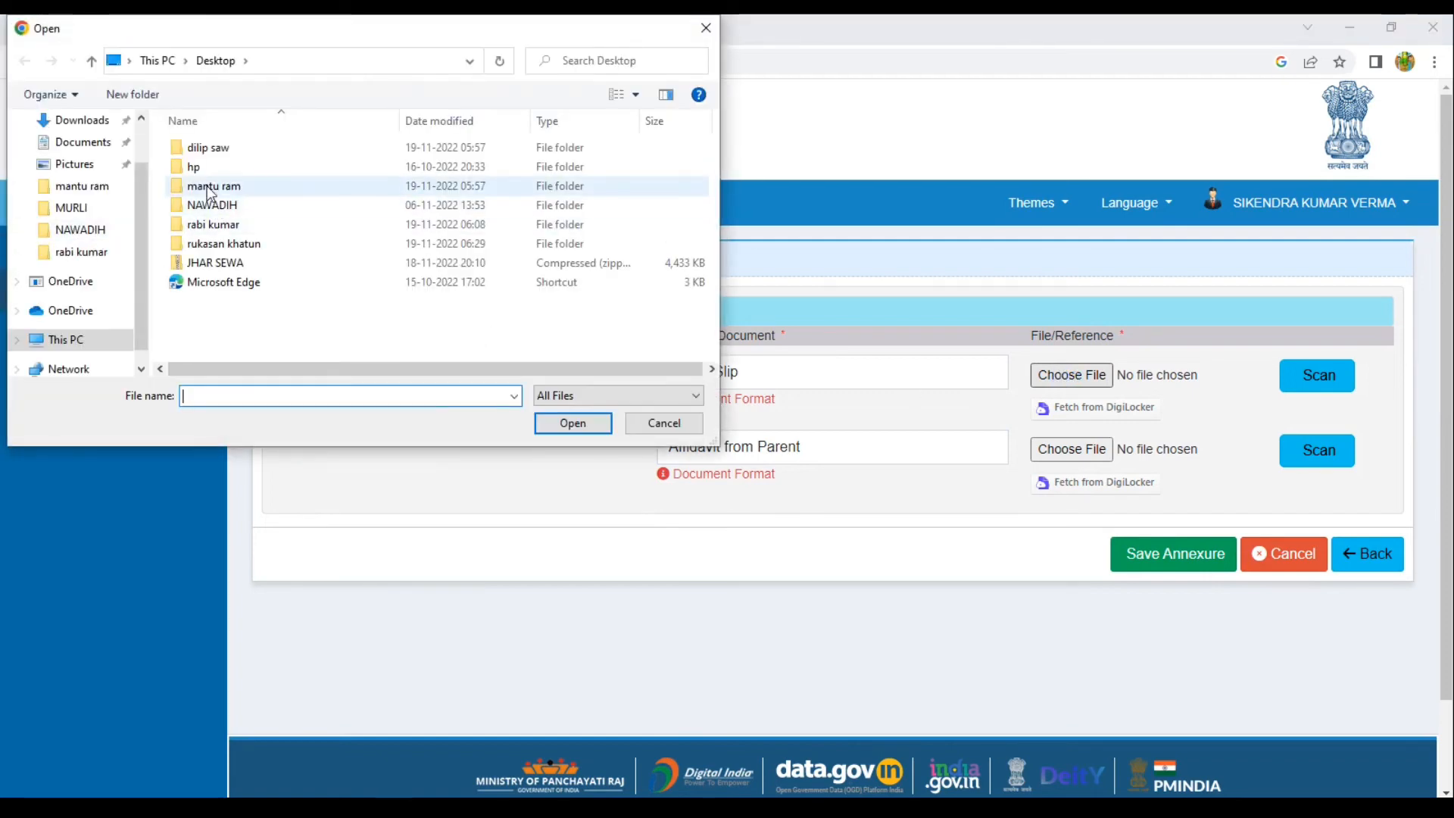
{"action": "double_click", "coordinate": [221, 242]}
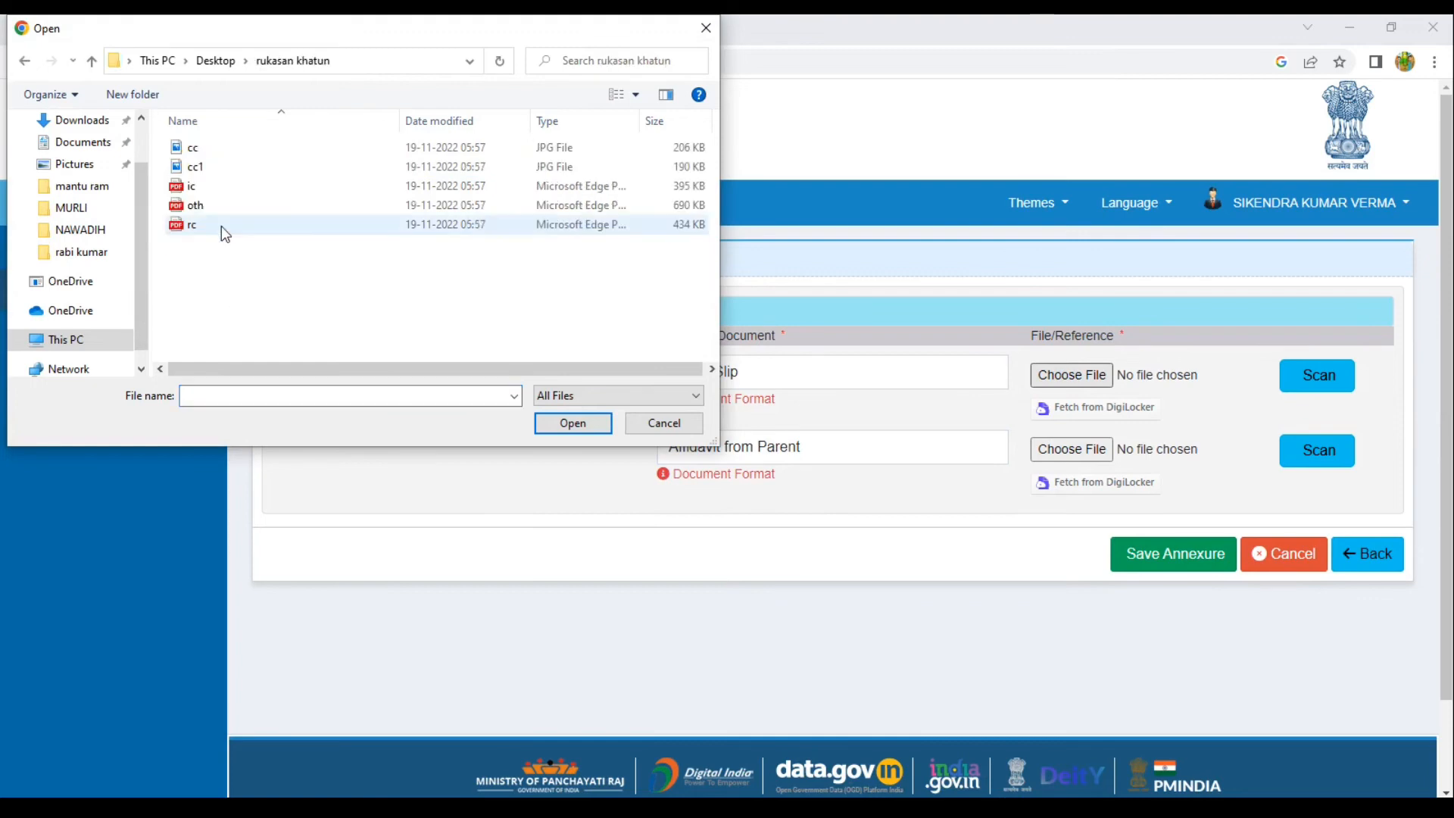
{"action": "double_click", "coordinate": [202, 189]}
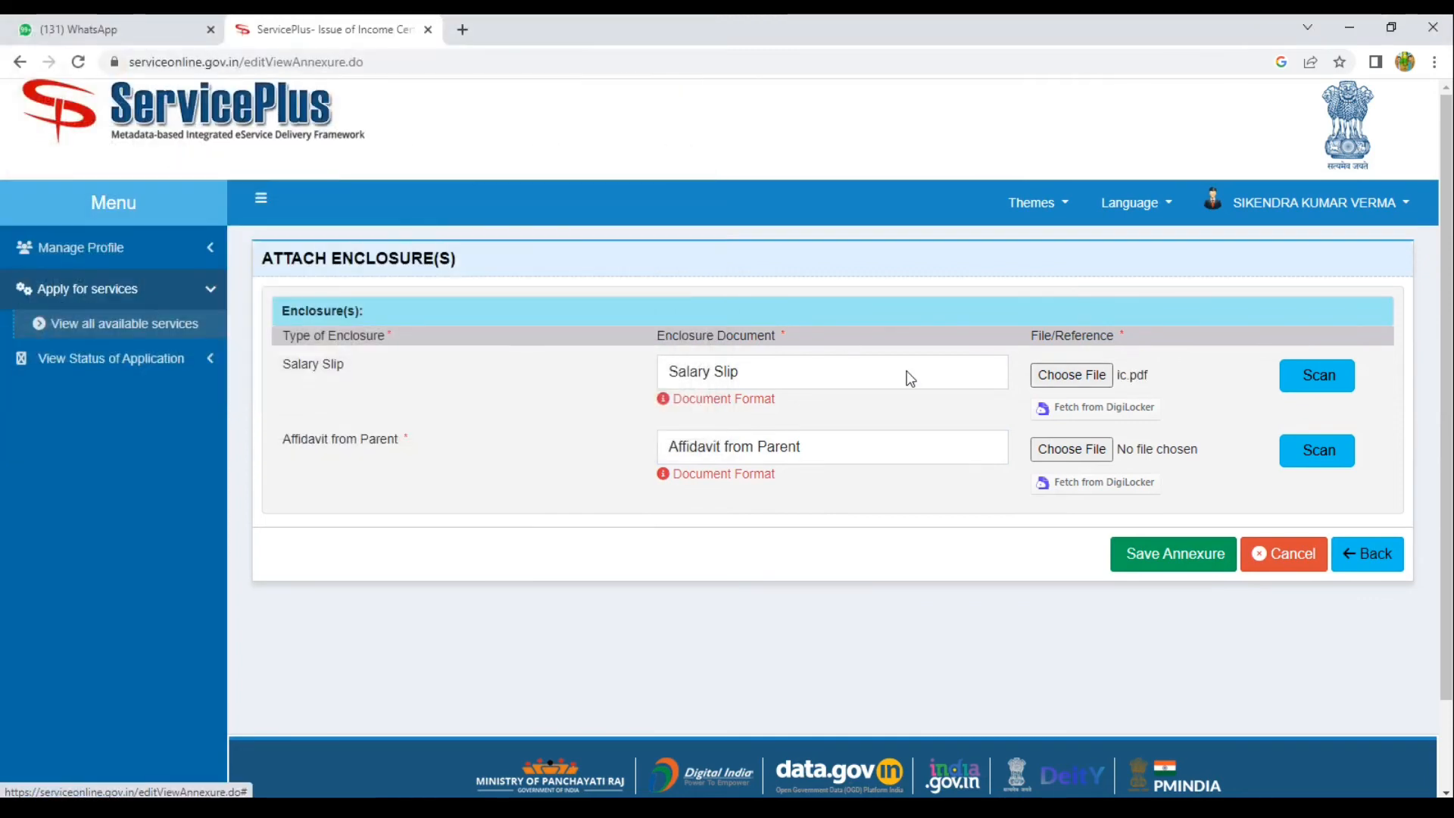
{"action": "left_click", "coordinate": [1047, 452]}
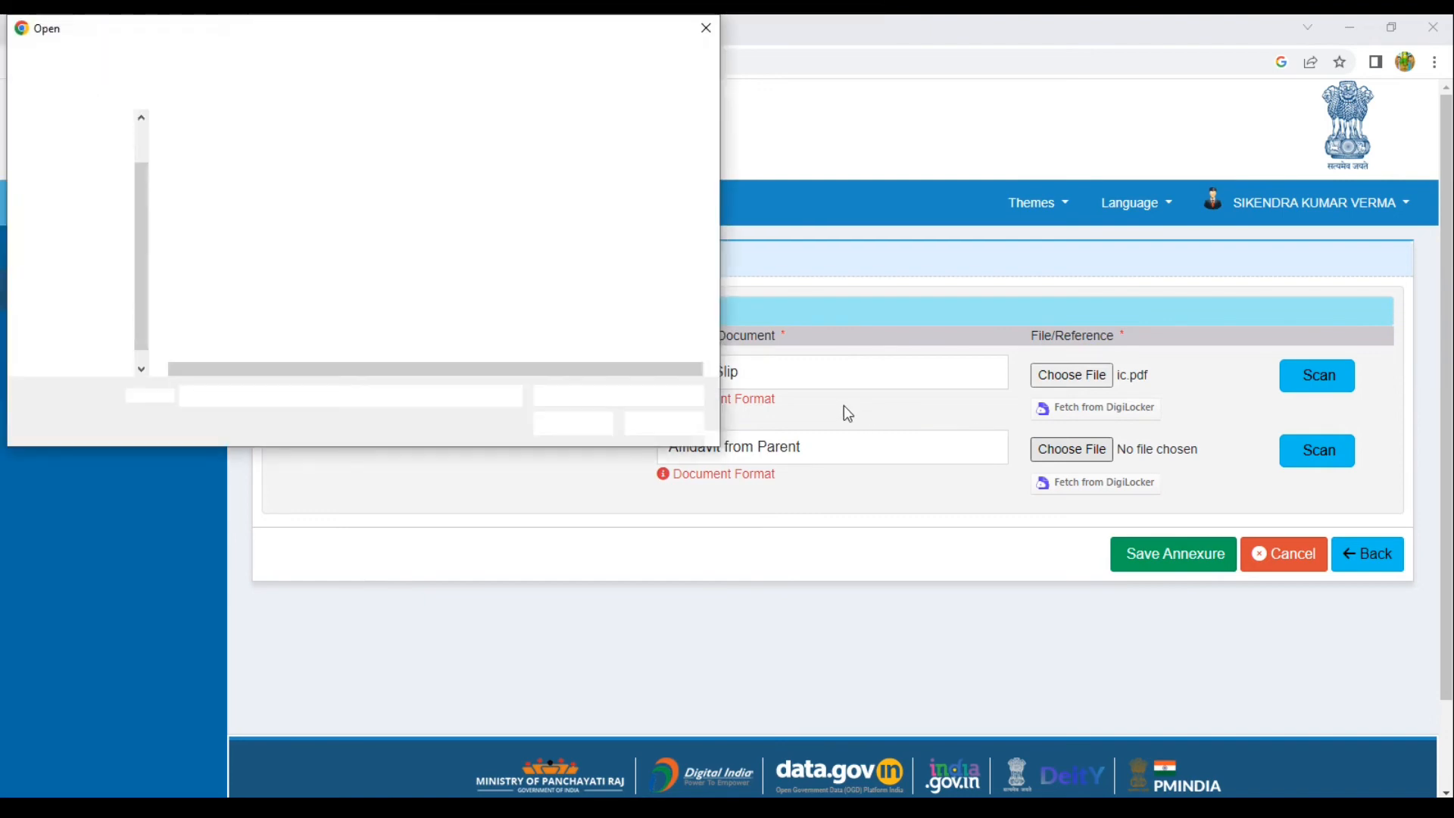
{"action": "left_click", "coordinate": [198, 206]}
{"action": "double_click", "coordinate": [208, 215]}
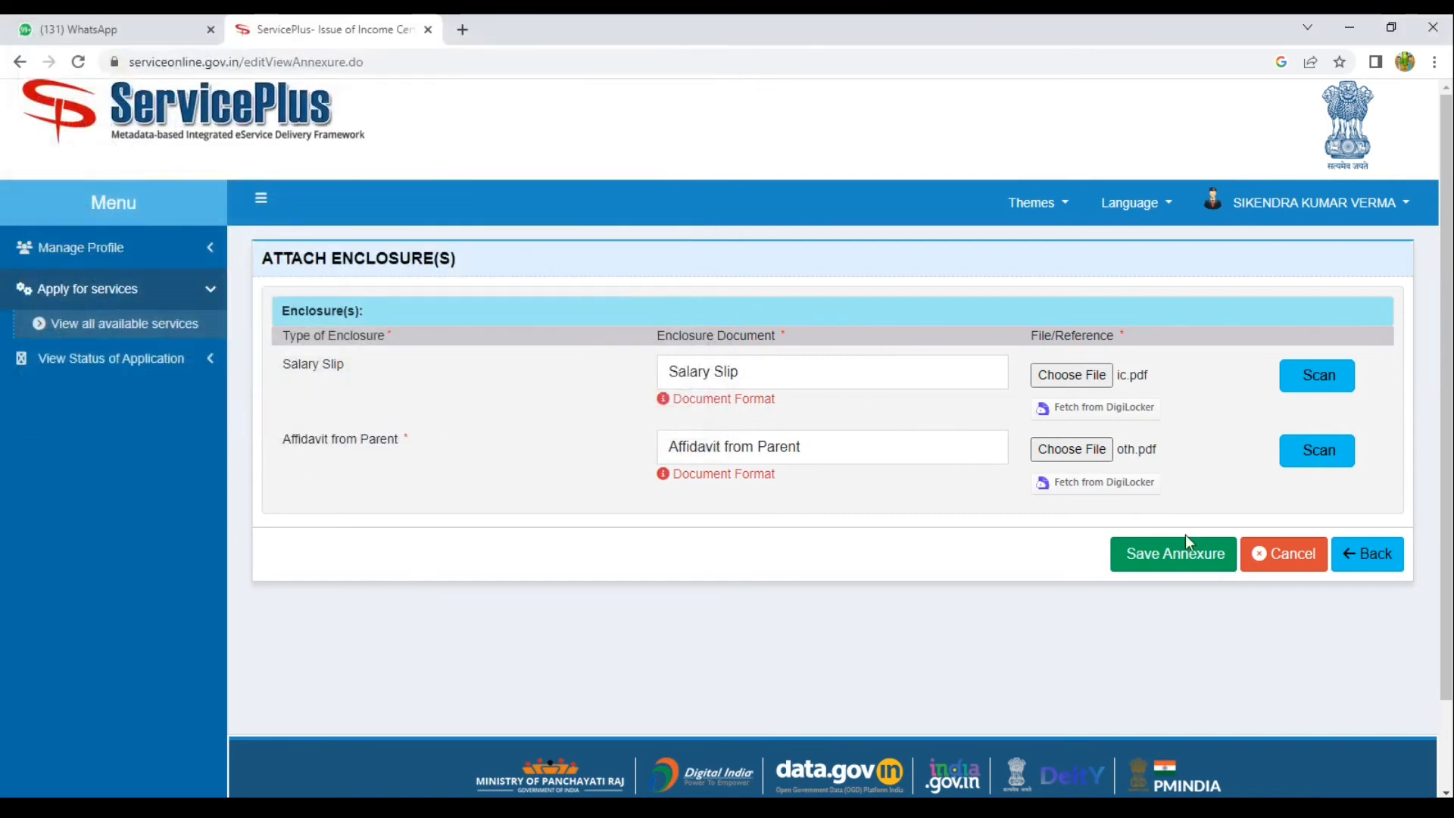
{"action": "left_click", "coordinate": [1167, 560]}
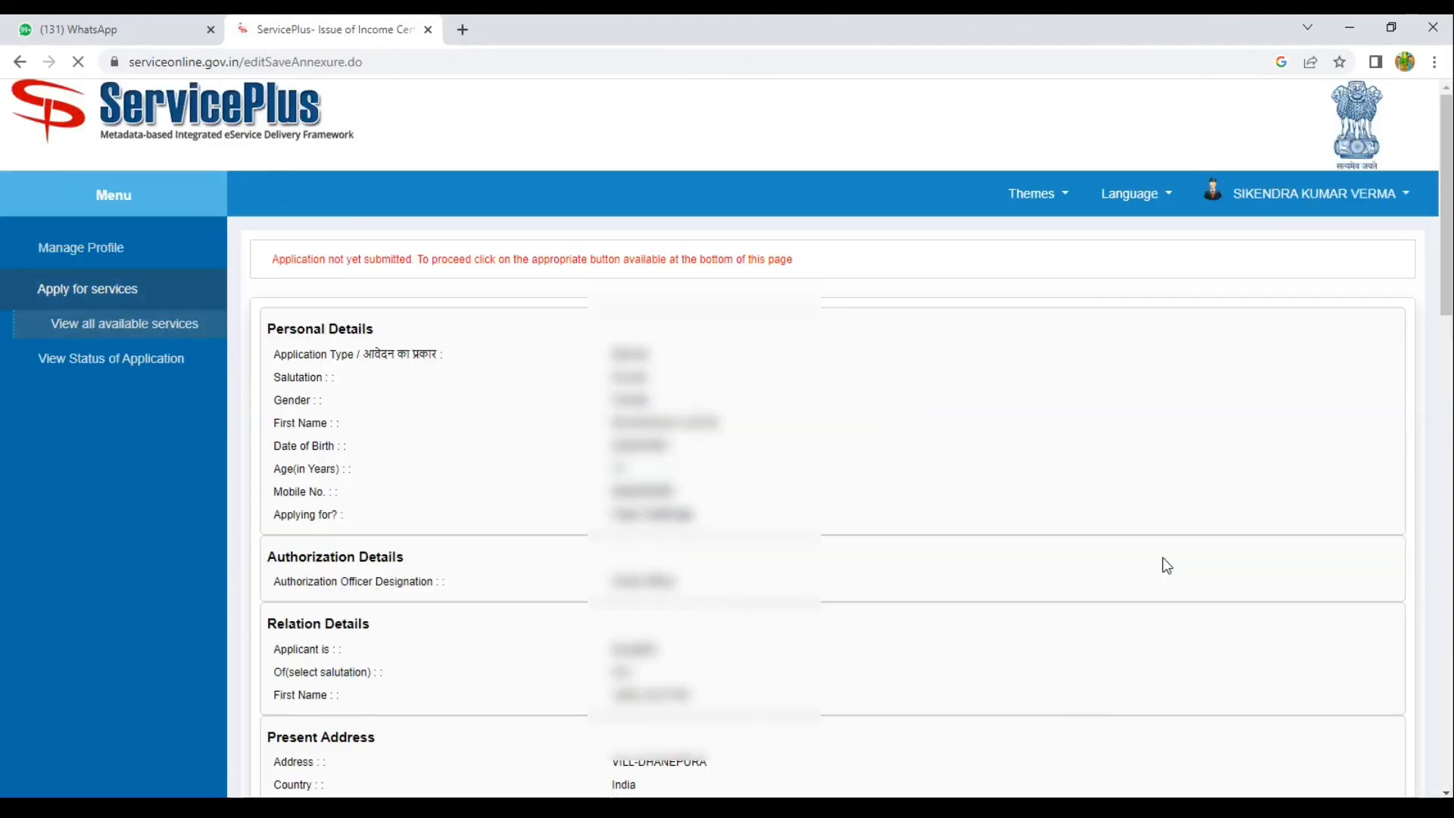
Go from the bottom of the application preview to the Rs. 30.0 CSC E-Wallet payment details.
{"action": "scroll", "coordinate": [1163, 559], "scroll_direction": "down", "scroll_amount": 15}
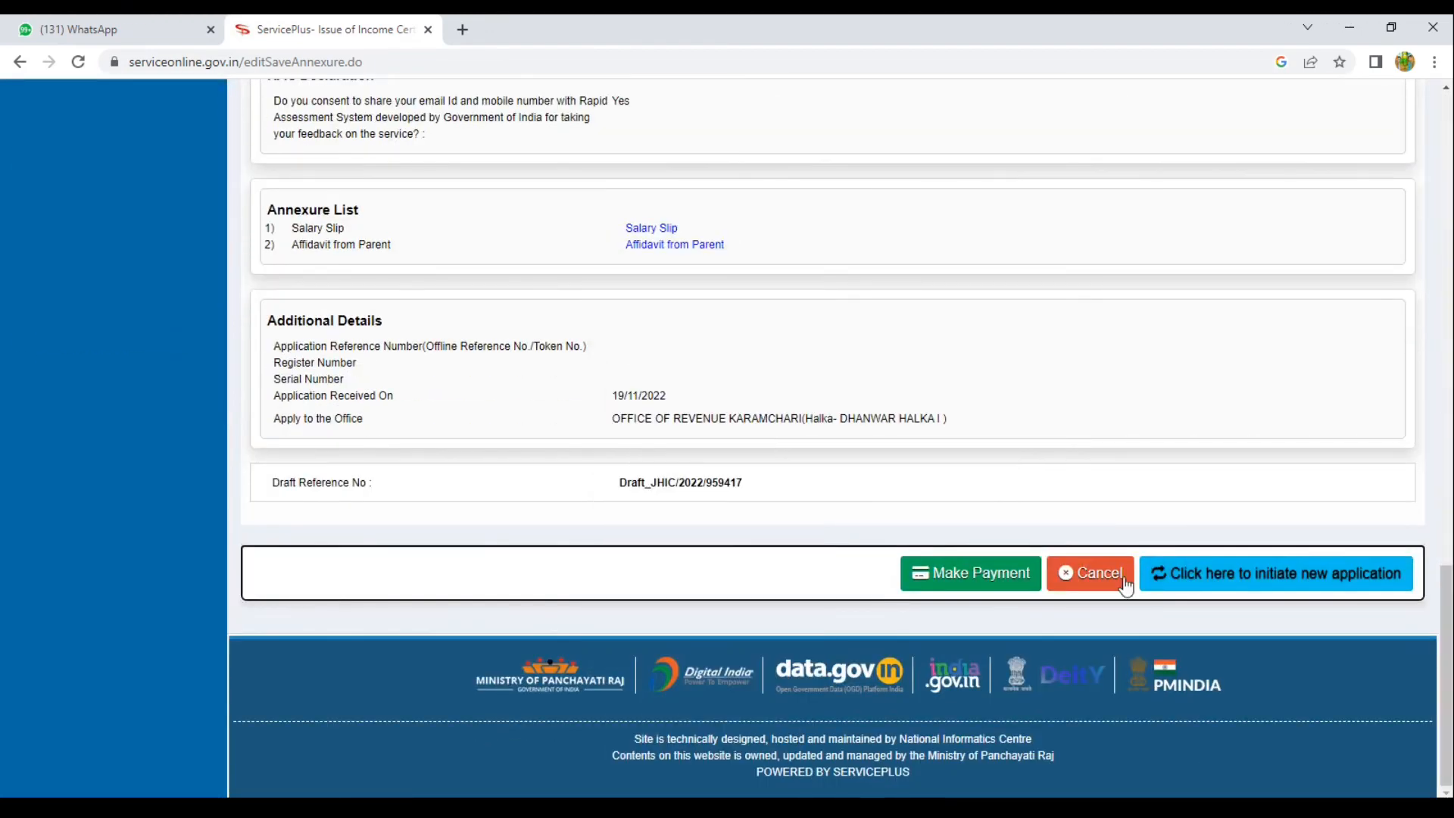
{"action": "left_click", "coordinate": [980, 580]}
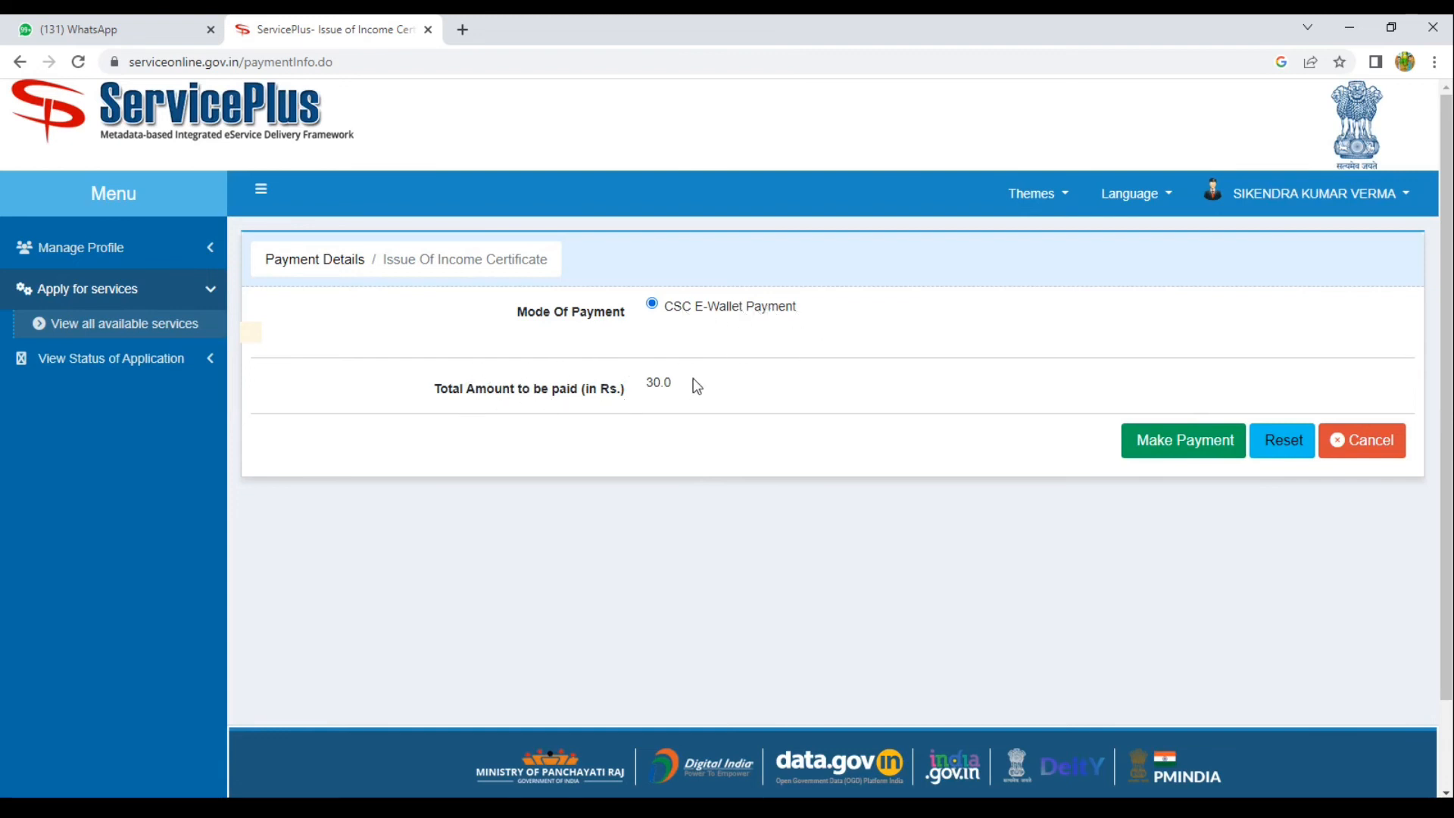
Check the Rs. 30.0 total, start the payment, and accept the redirect to the CSC payment gateway.
{"action": "left_click_drag", "start_coordinate": [457, 388], "coordinate": [679, 383]}
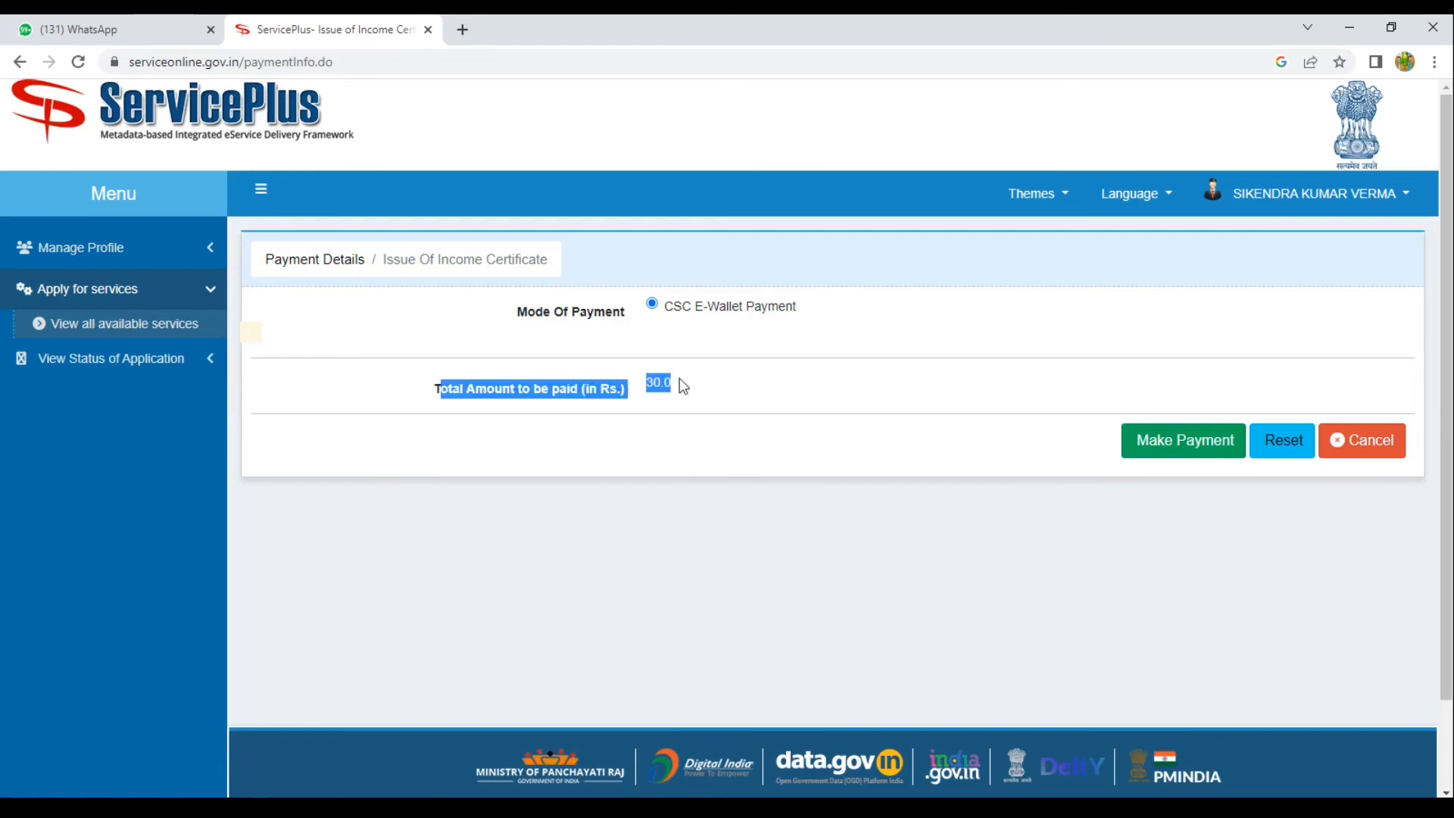
{"action": "left_click", "coordinate": [1003, 418]}
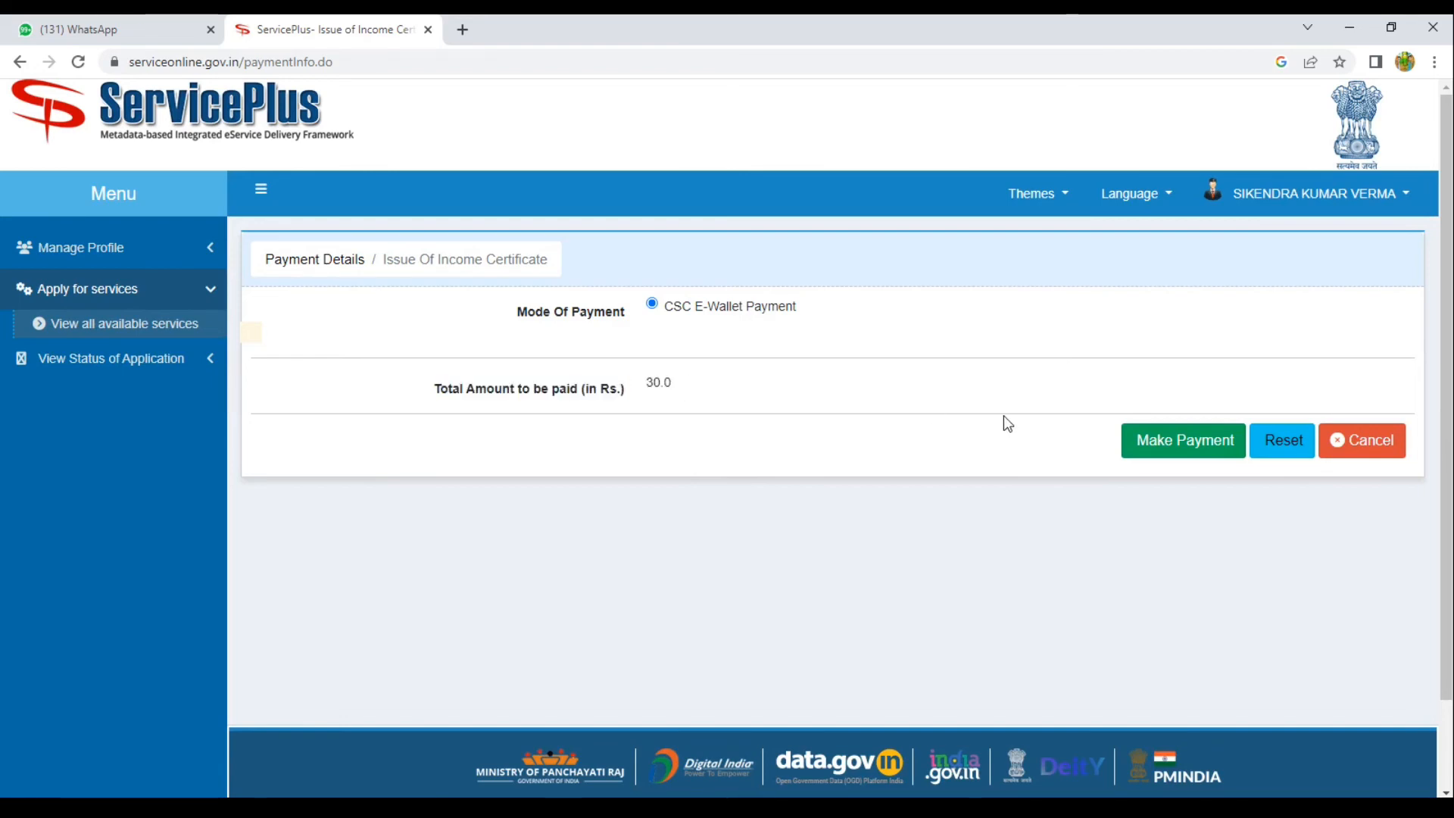
{"action": "left_click", "coordinate": [1189, 453]}
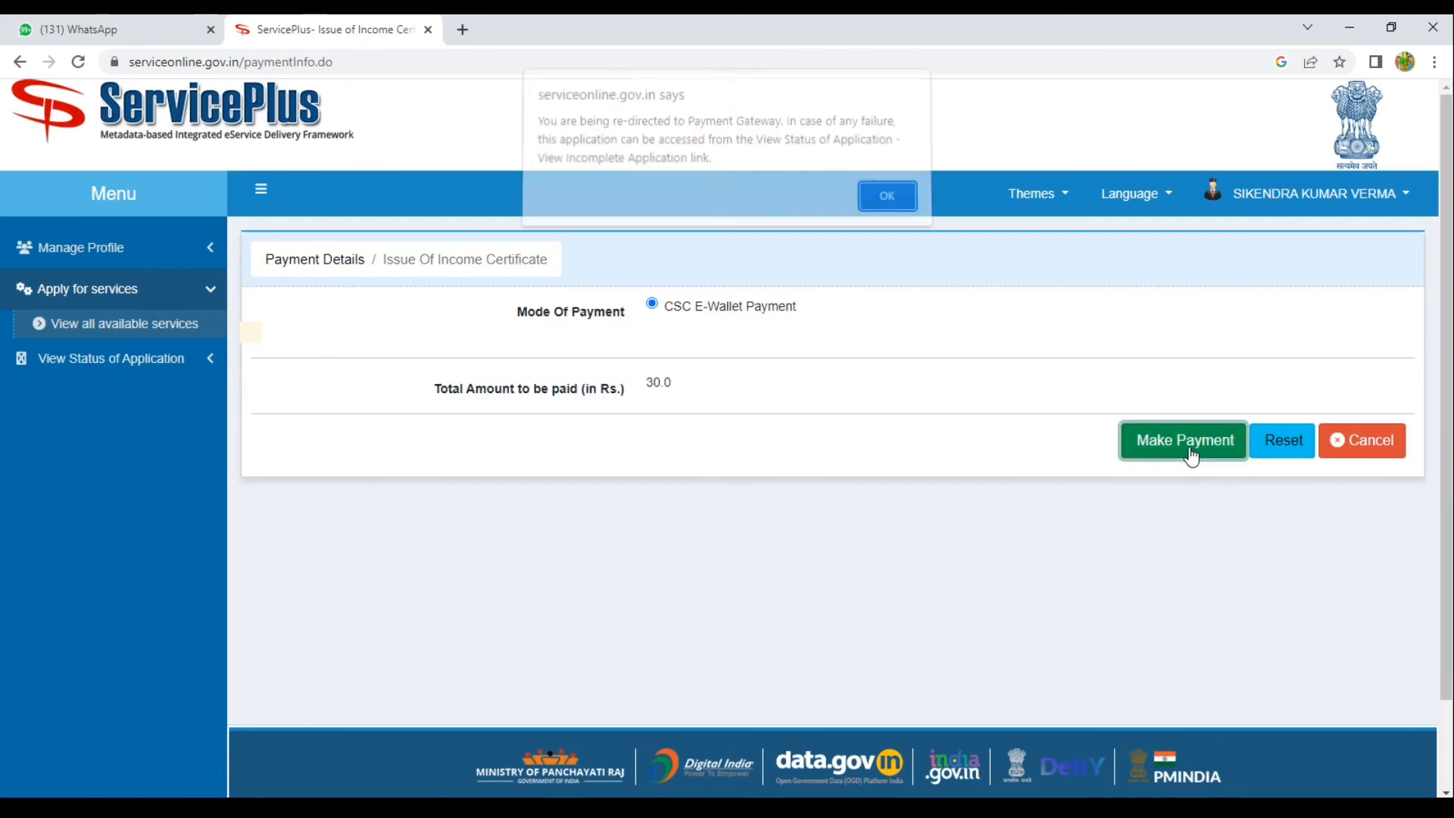
{"action": "left_click", "coordinate": [887, 201]}
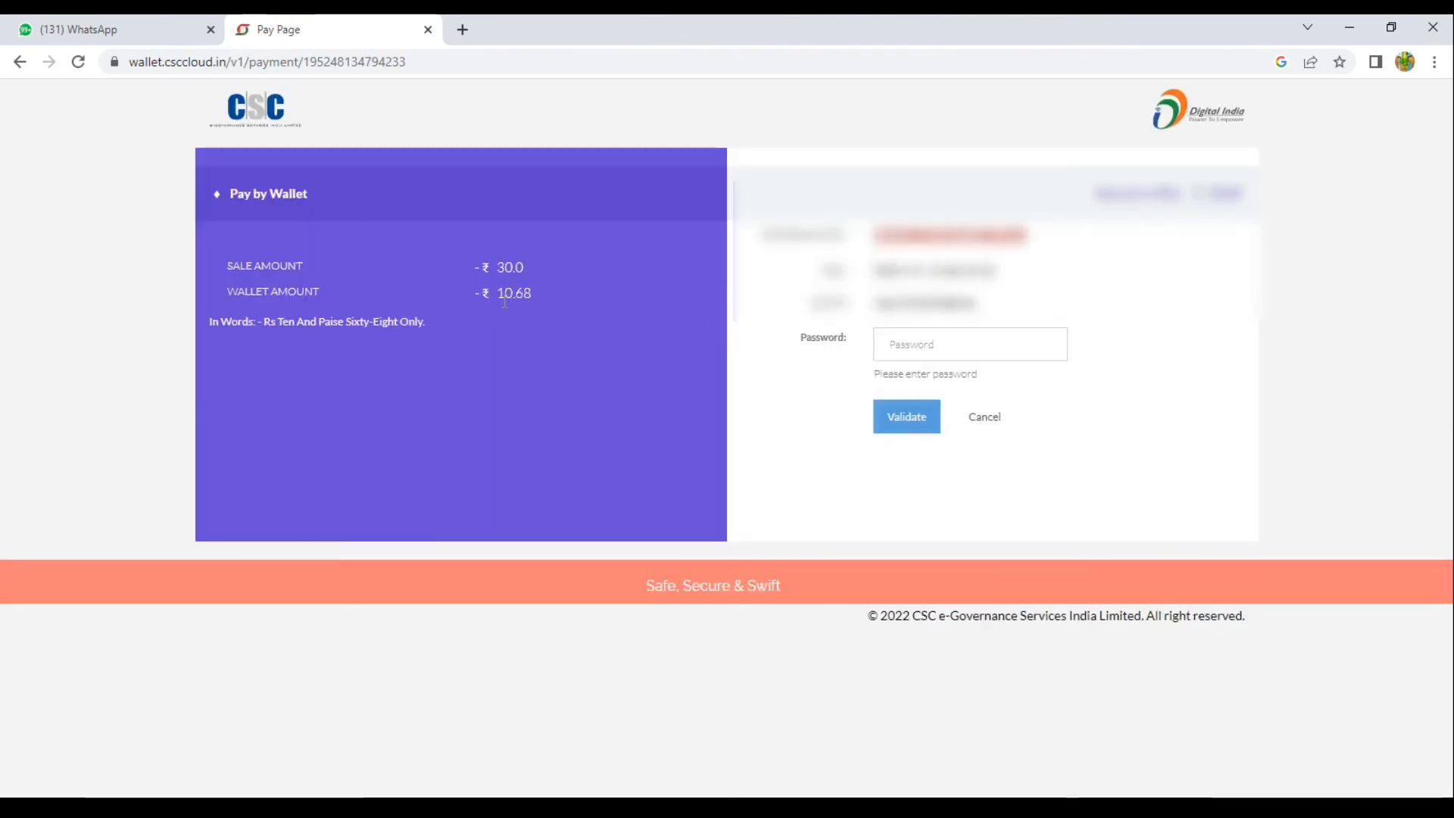
Validate the CSC wallet password, then enter the 6-digit wallet PIN to pay Rs. 30.0.
{"action": "left_click", "coordinate": [909, 348]}
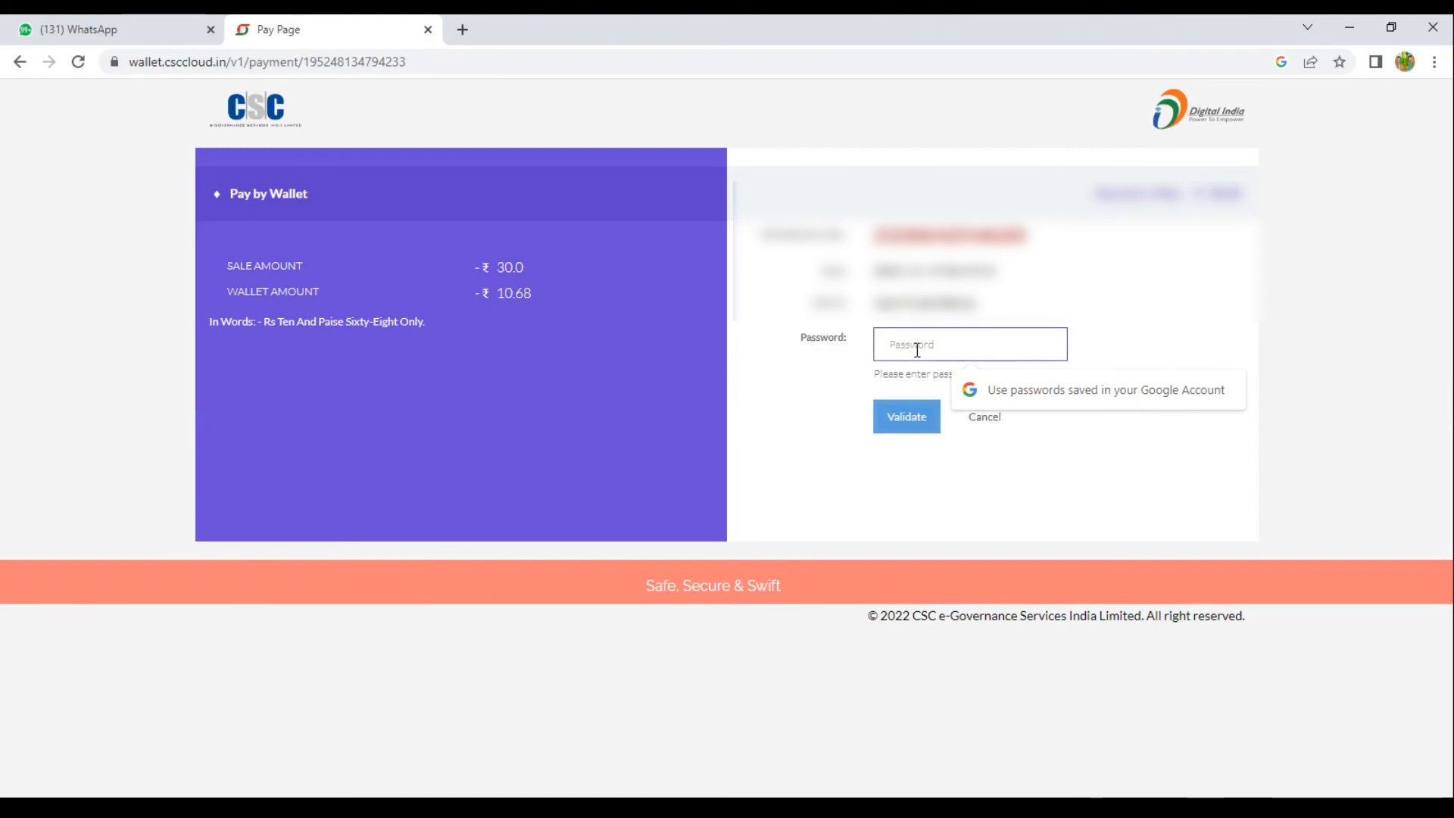
{"action": "type", "text": "•••"}
{"action": "key", "text": "BackSpace"}
{"action": "key", "text": "BackSpace"}
{"action": "key", "text": "BackSpace"}
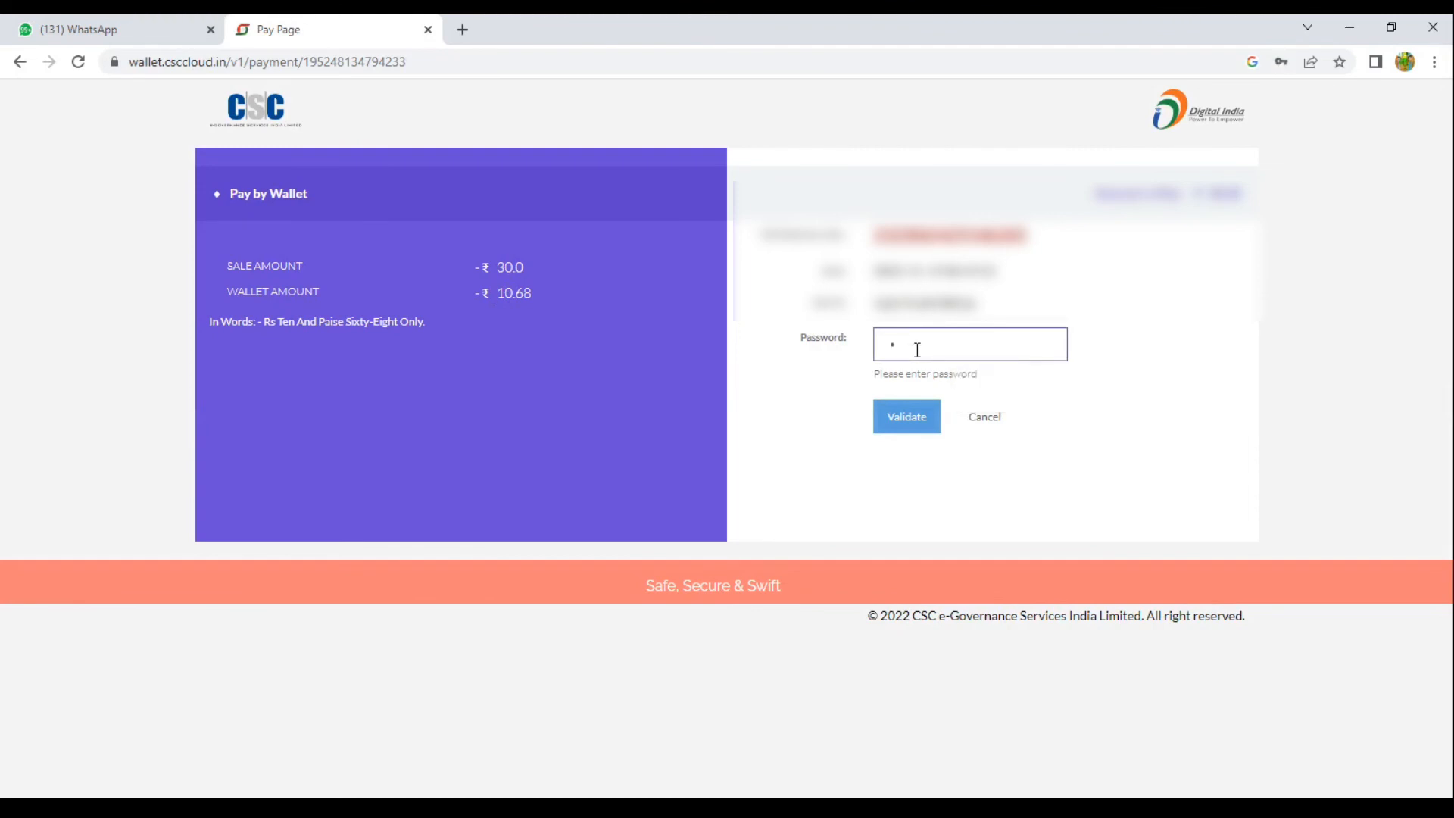
{"action": "type", "text": "••••••"}
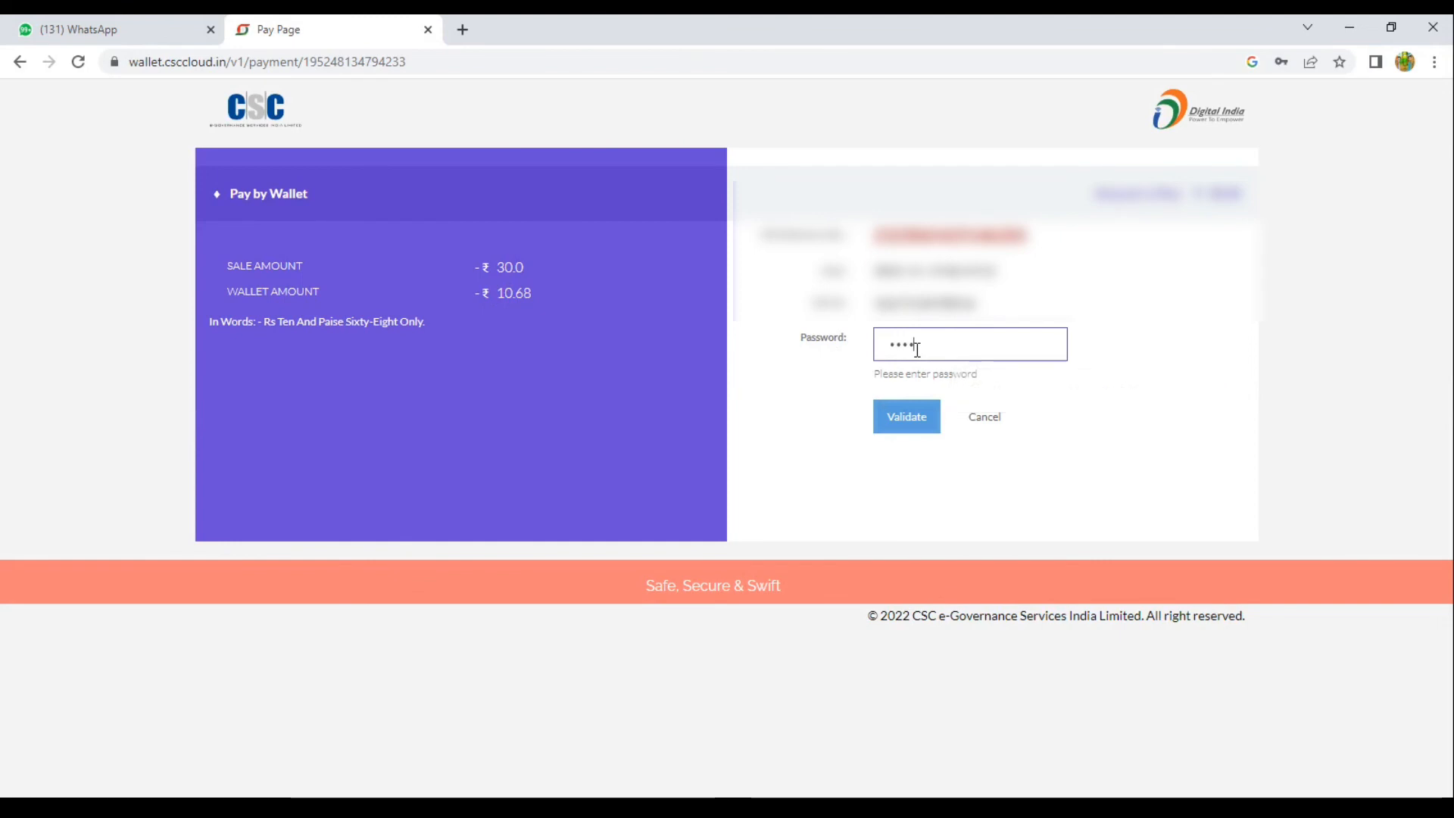
{"action": "type", "text": "•"}
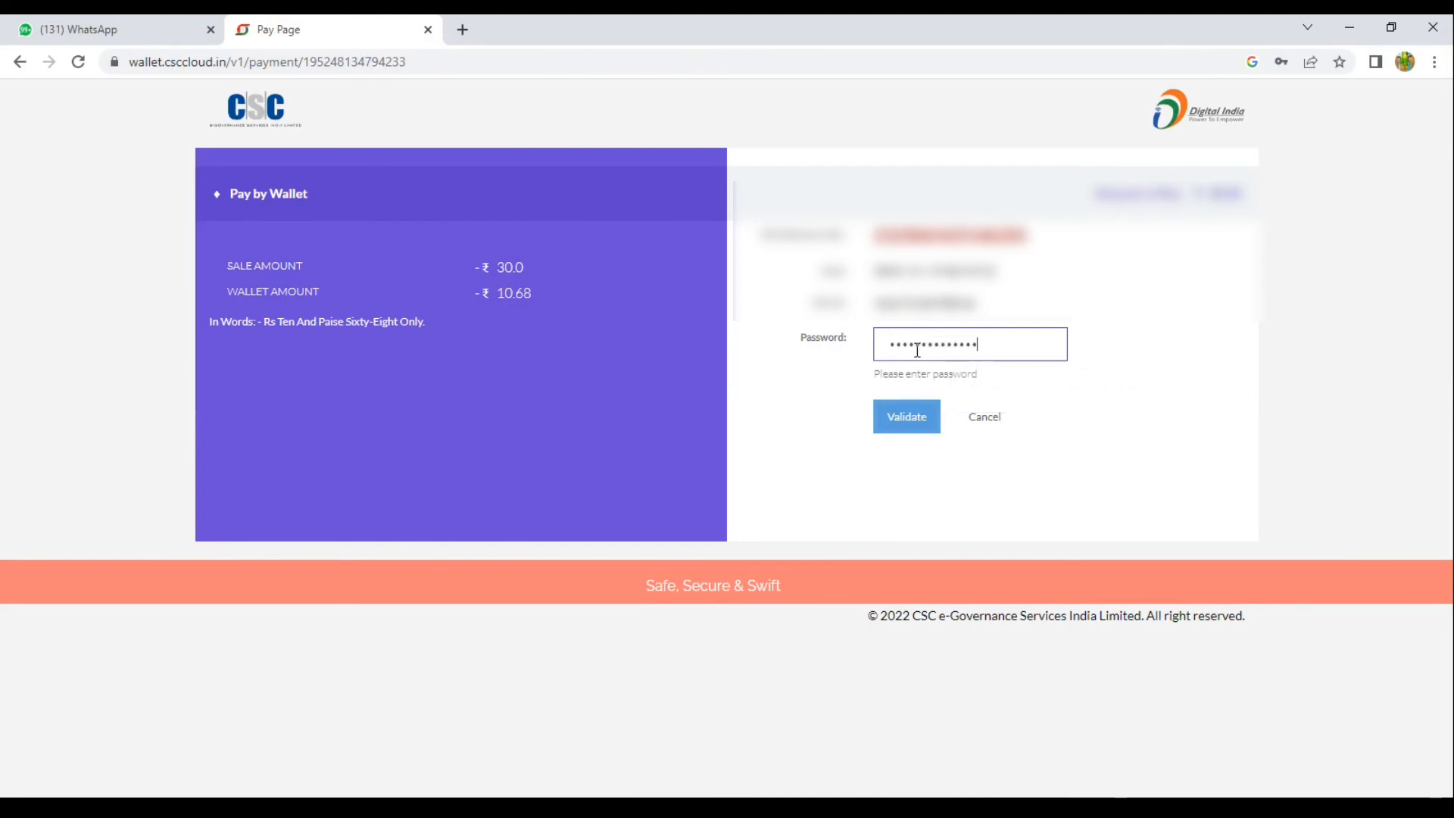
{"action": "key", "text": "ctrl+a"}
{"action": "key", "text": "BackSpace"}
{"action": "key", "text": "Return"}
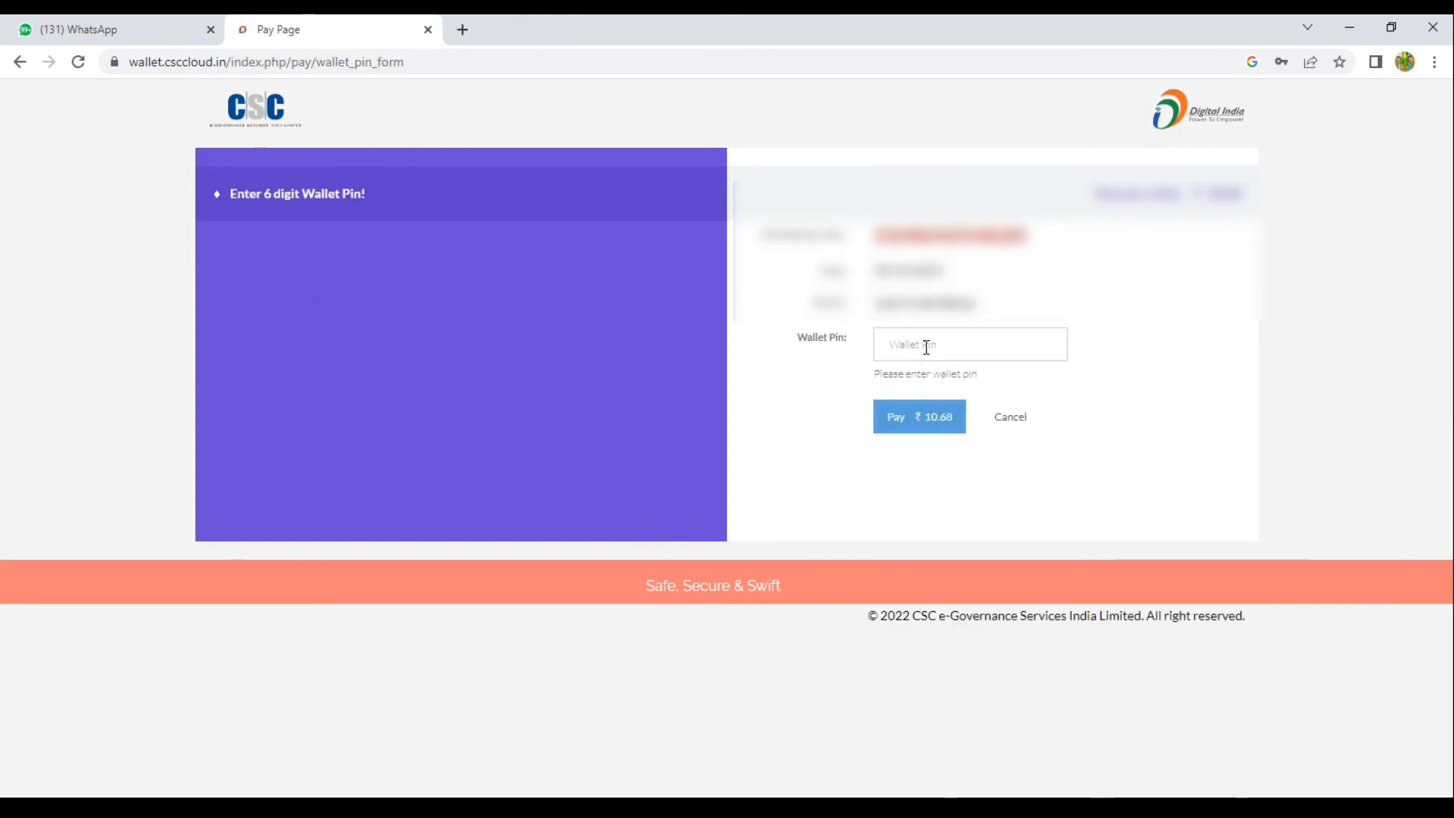
{"action": "type", "text": "••"}
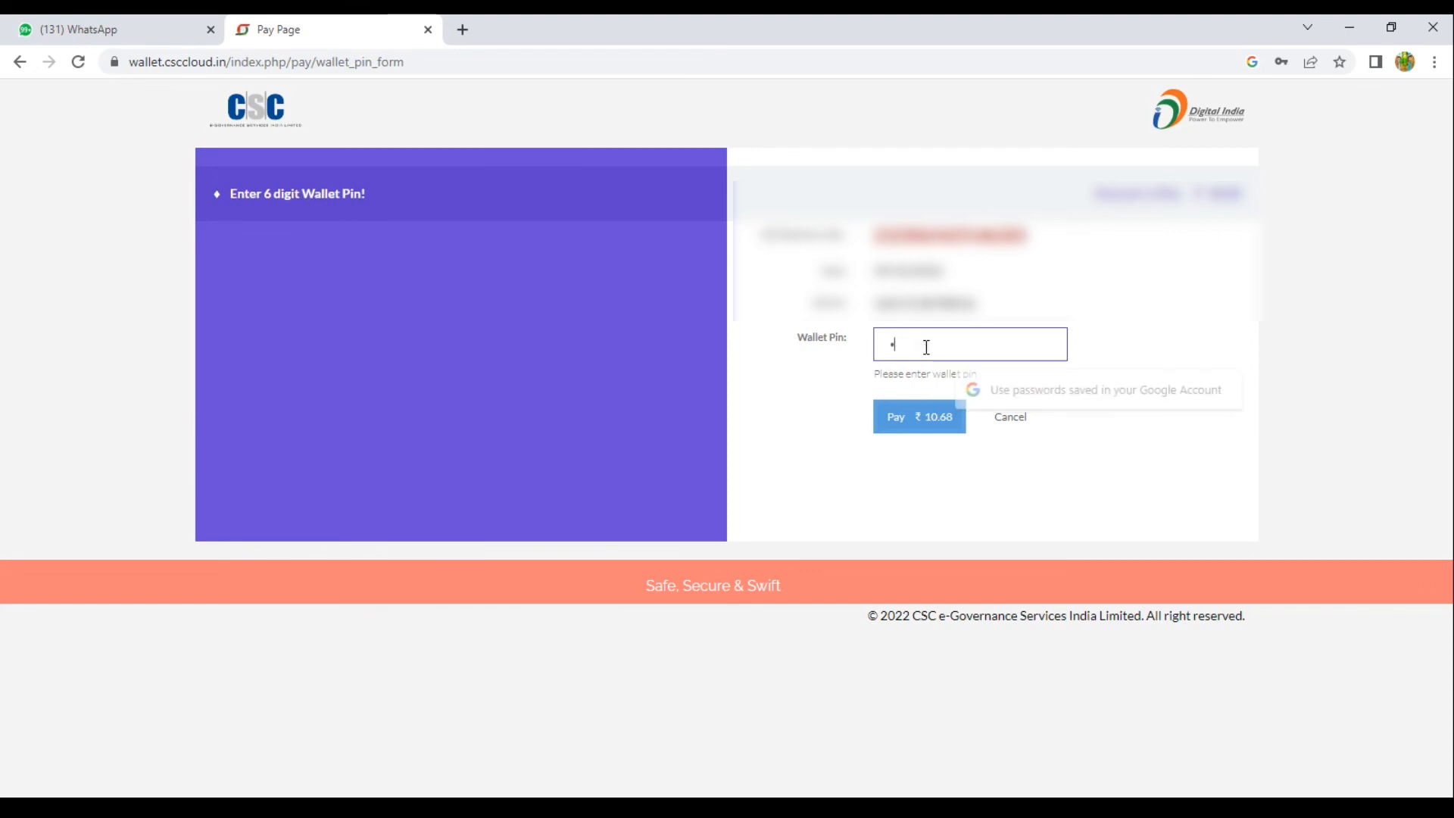
{"action": "key", "text": "Return"}
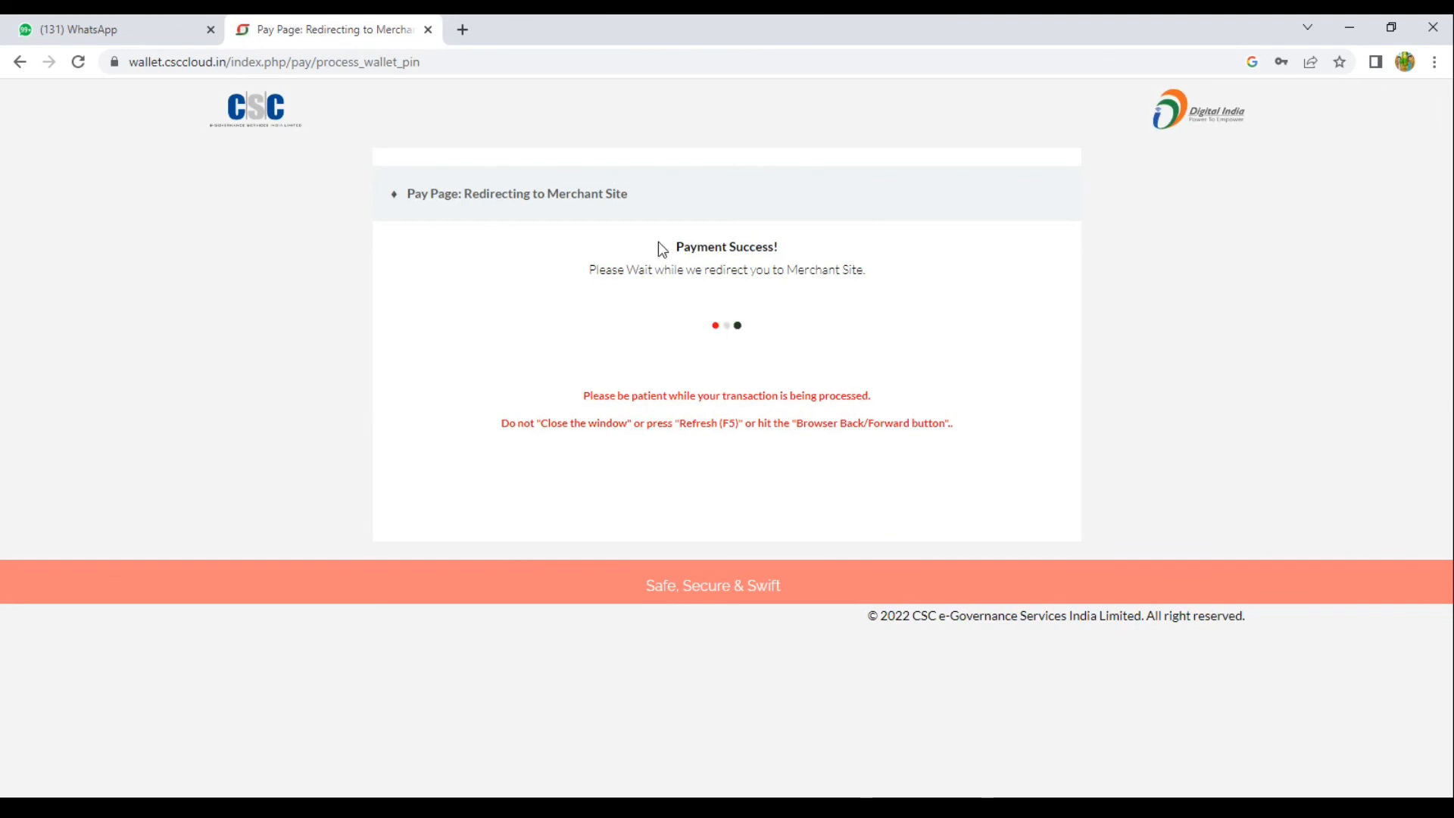
Wait on the Payment Success message until the JharSewa acknowledgement slip appears in ServicePlus.
{"action": "left_click_drag", "start_coordinate": [657, 242], "coordinate": [831, 269]}
{"action": "left_click", "coordinate": [896, 274]}
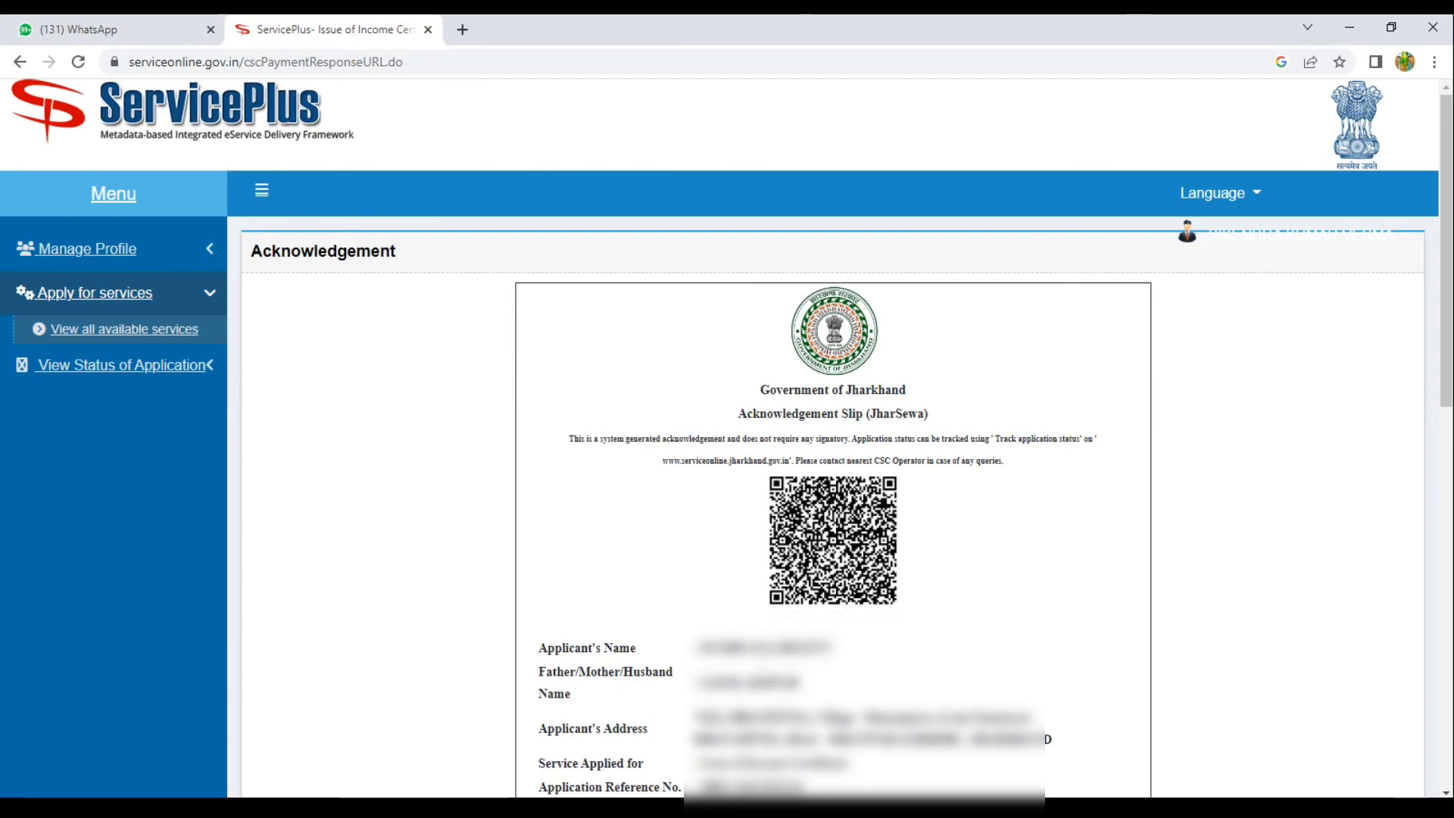
{"action": "left_click_drag", "start_coordinate": [697, 648], "coordinate": [807, 686]}
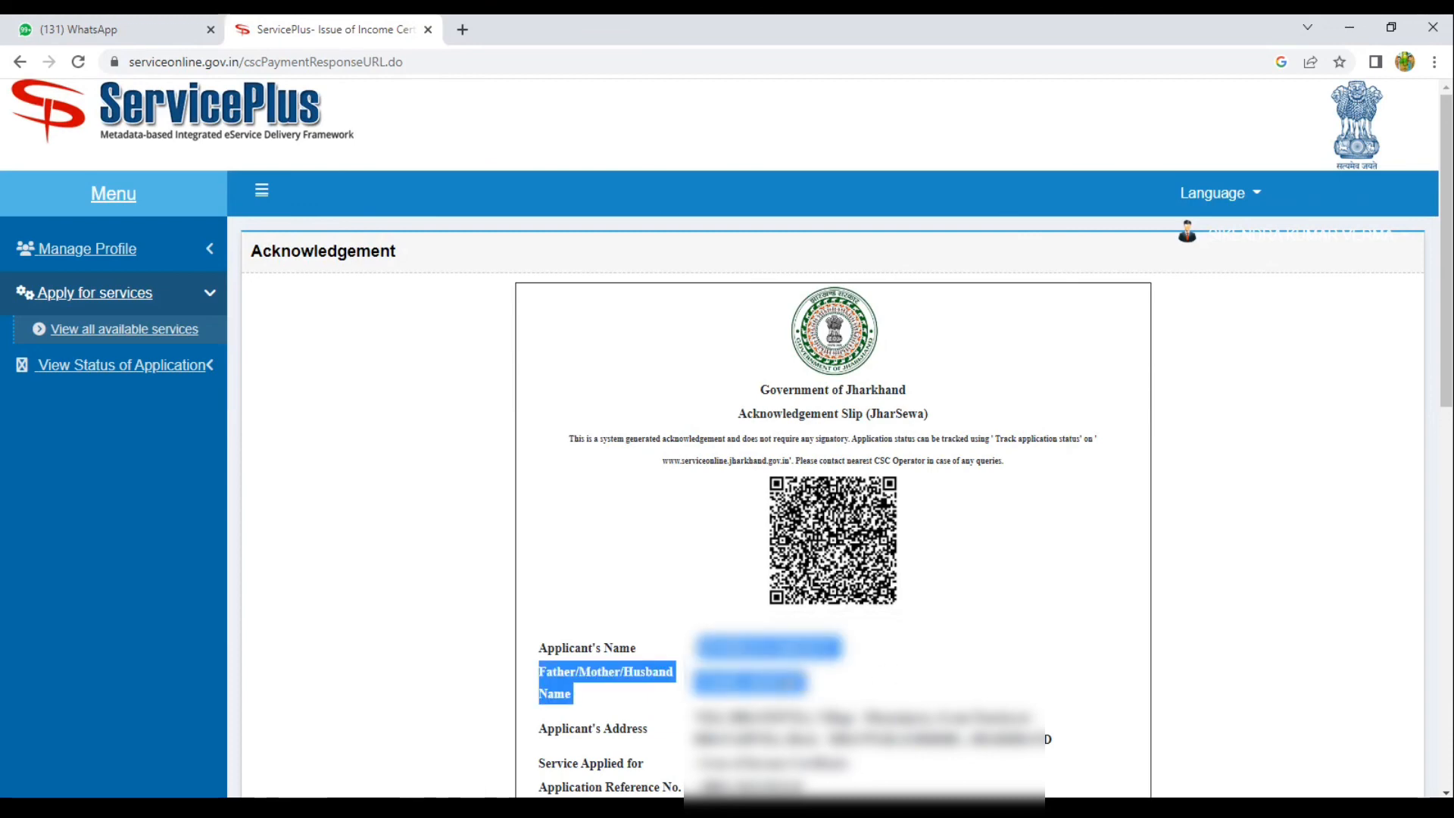
{"action": "left_click", "coordinate": [806, 685]}
{"action": "left_click_drag", "start_coordinate": [697, 682], "coordinate": [802, 684]}
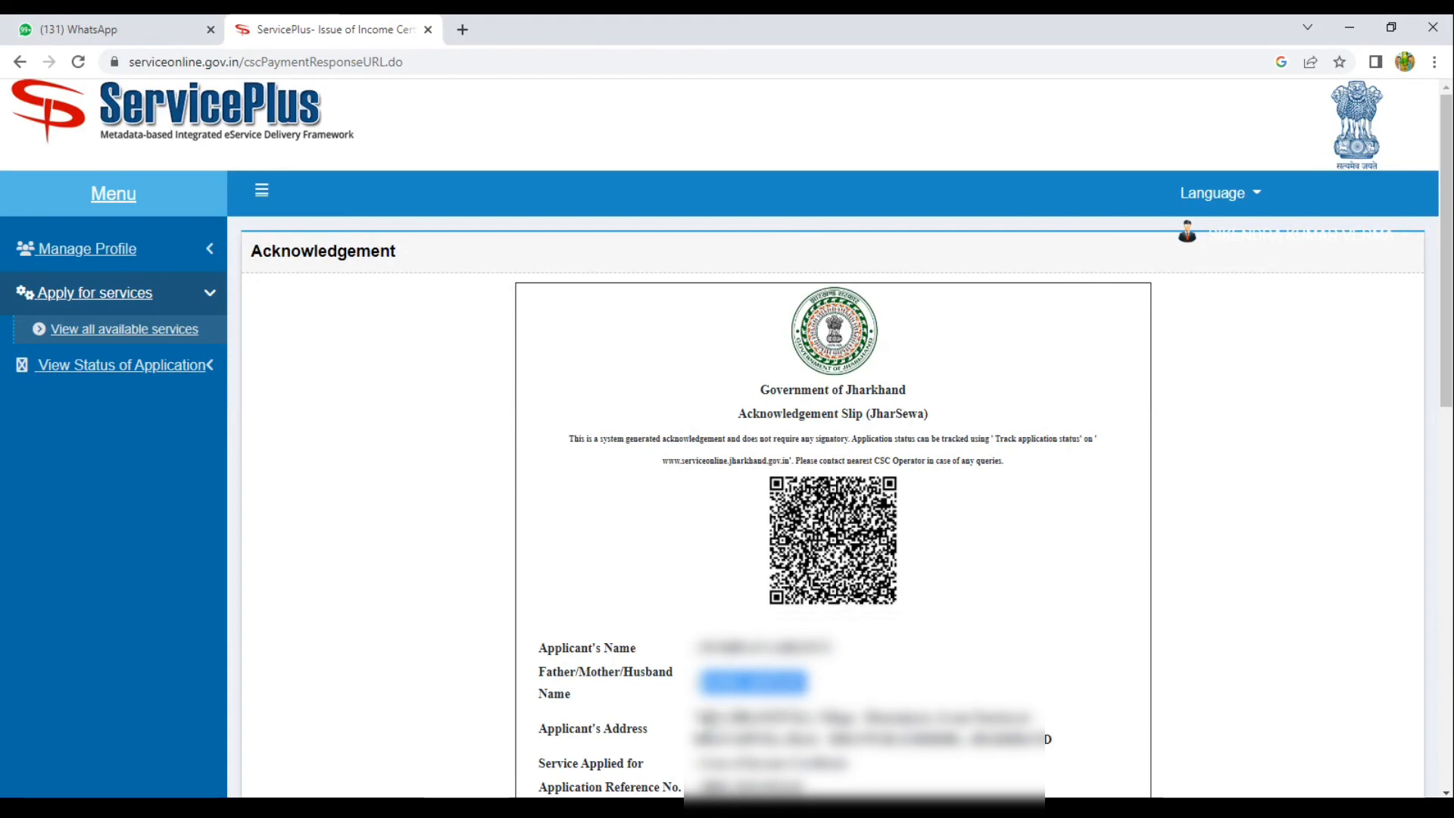
{"action": "left_click_drag", "start_coordinate": [695, 712], "coordinate": [948, 716]}
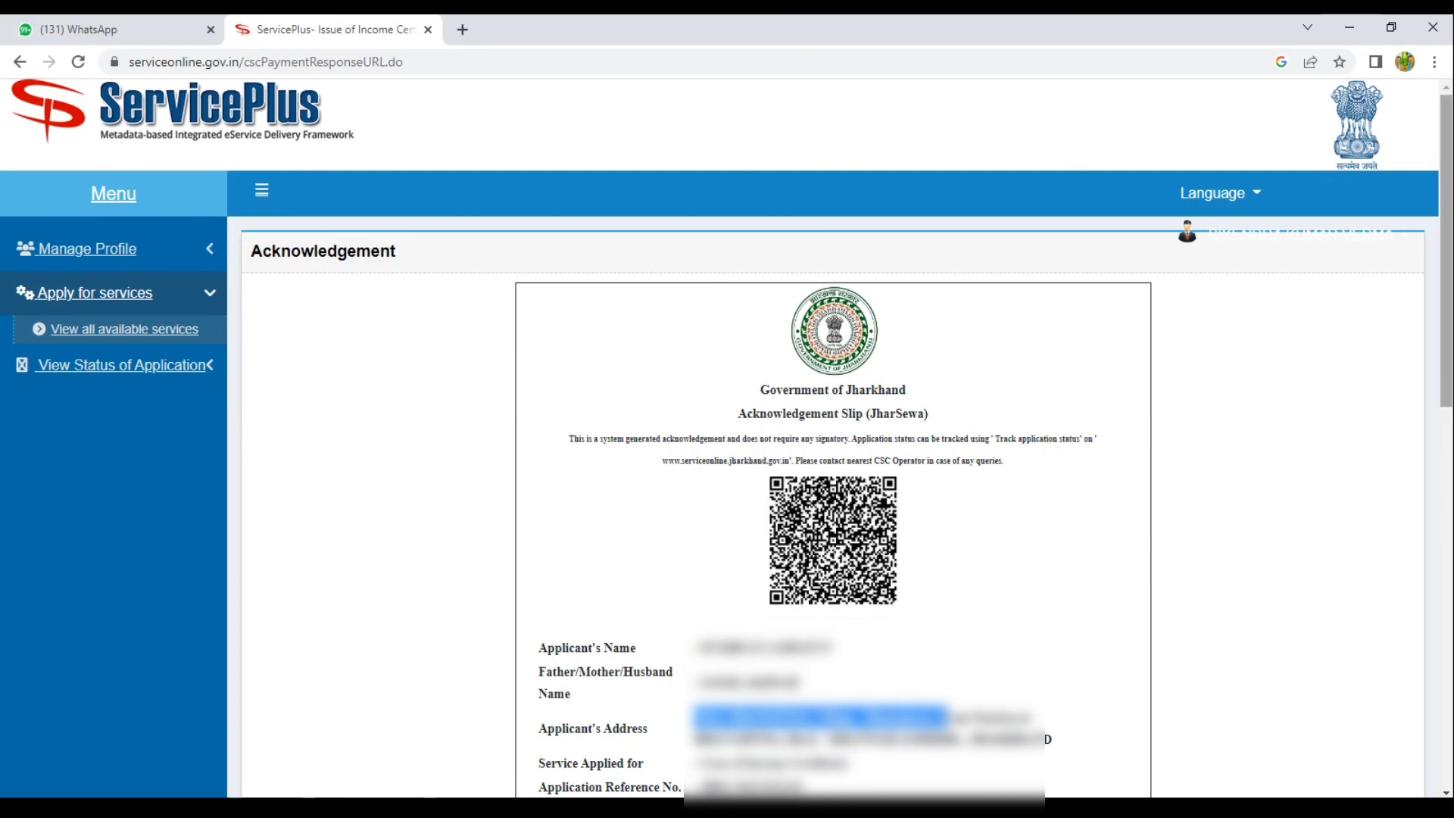
{"action": "scroll", "coordinate": [1447, 303], "scroll_direction": "down", "scroll_amount": 2}
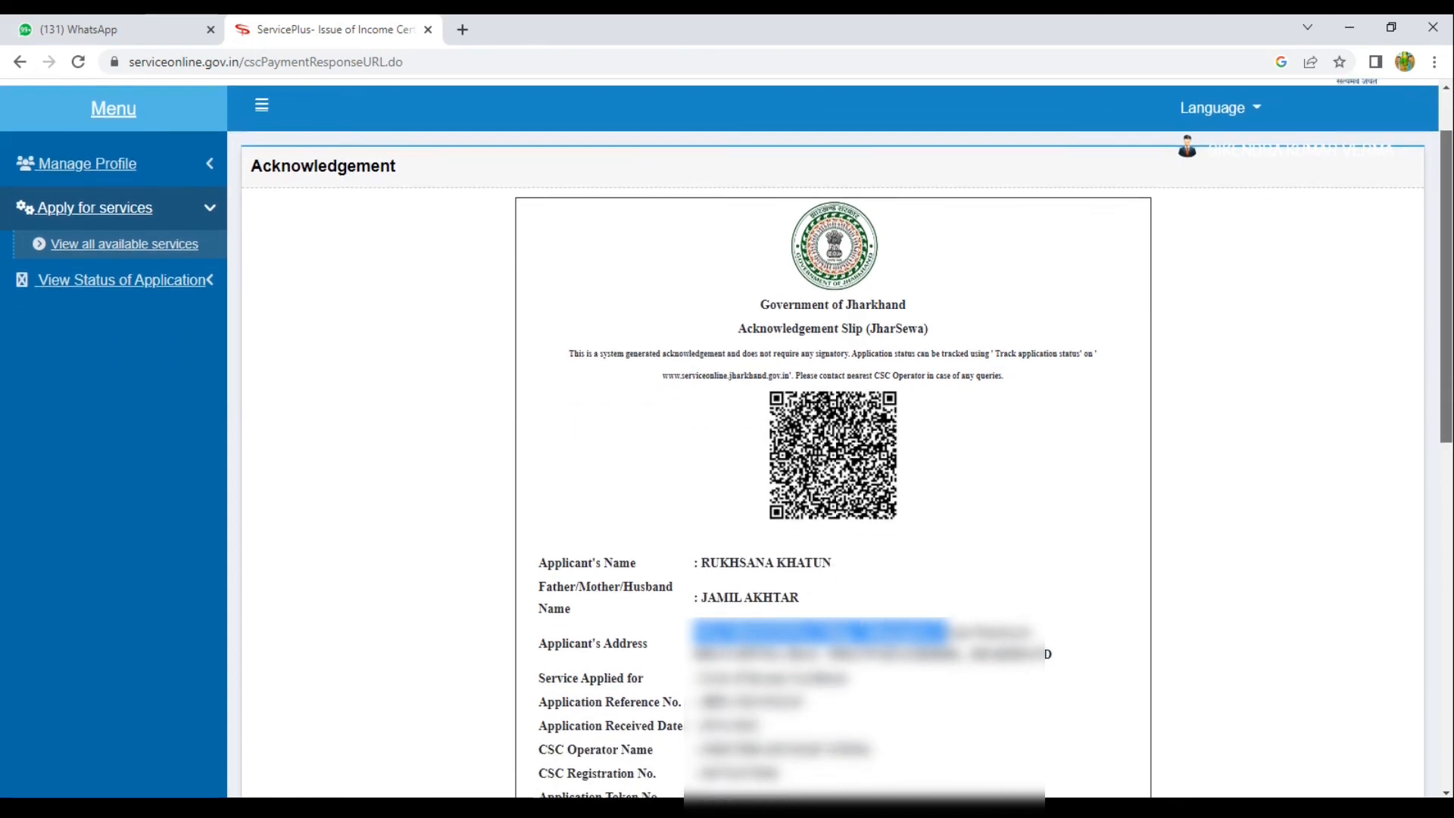
{"action": "scroll", "coordinate": [1447, 303], "scroll_direction": "down", "scroll_amount": 1}
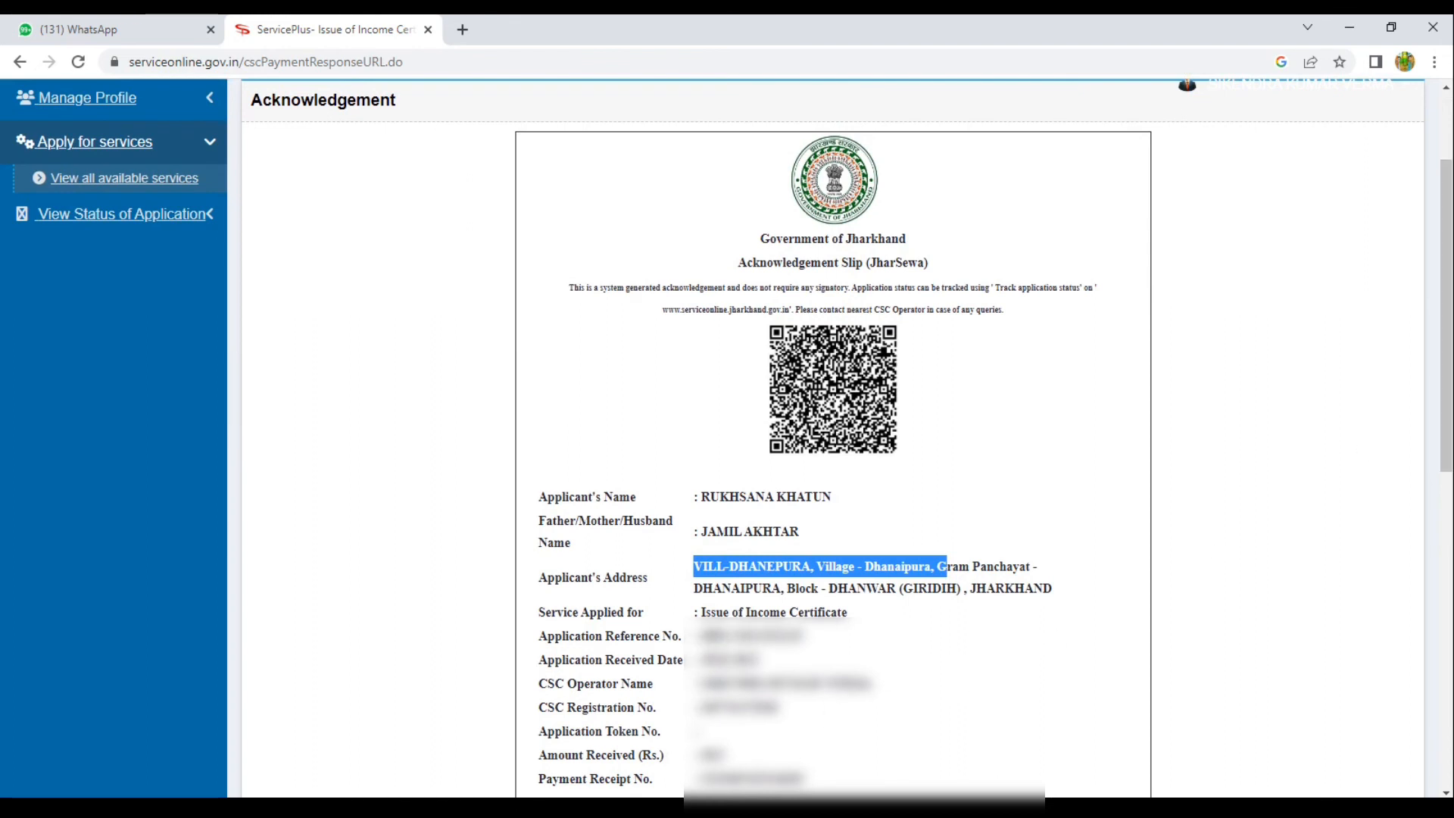
{"action": "left_click", "coordinate": [739, 638]}
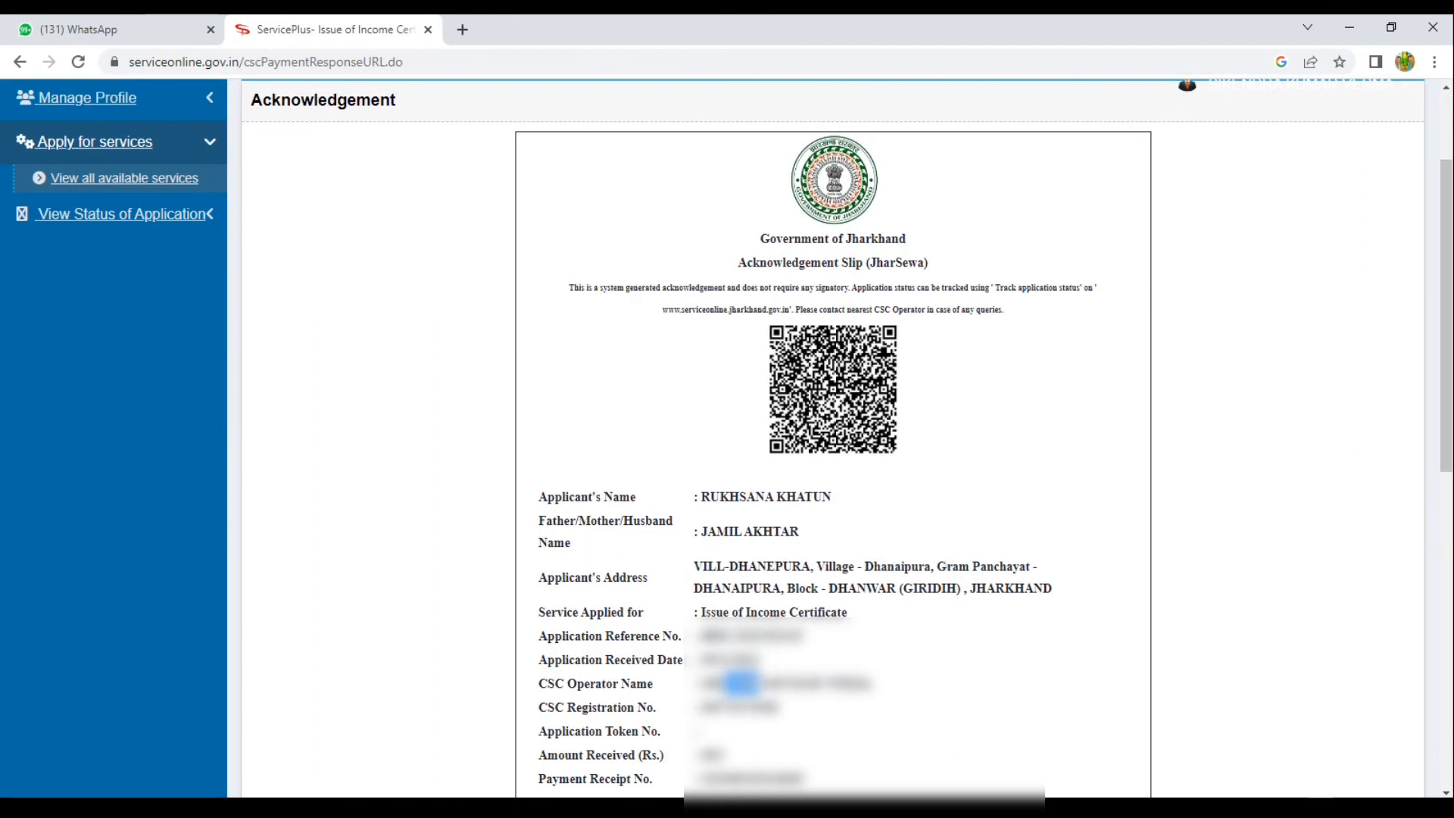